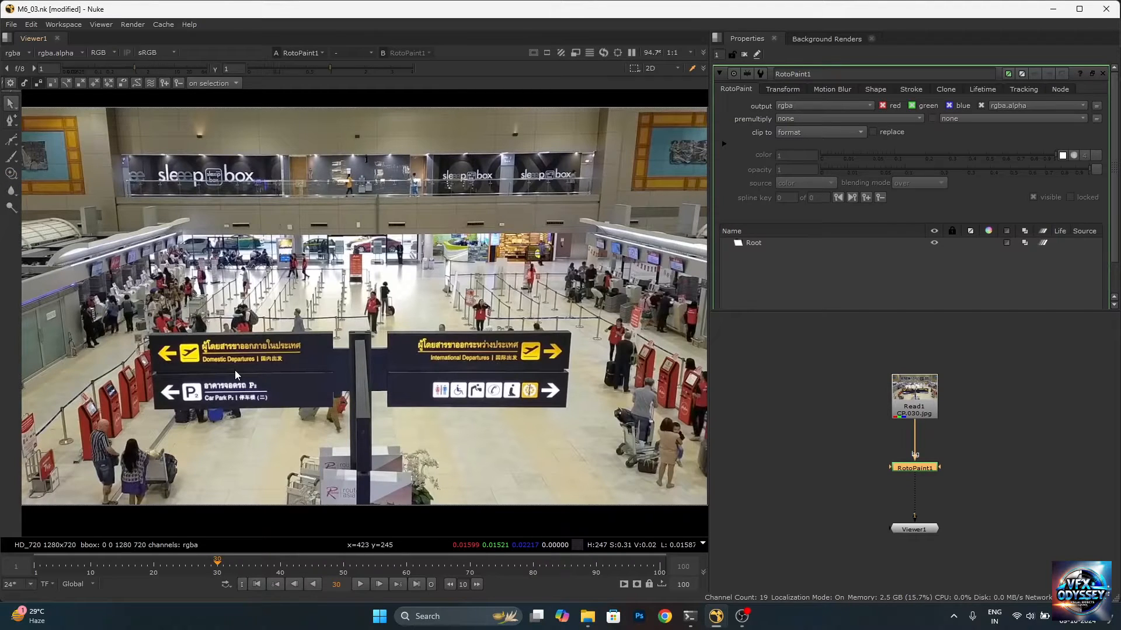
- Activate the Clone tool and set its brush hardness to 0
click(11, 174)
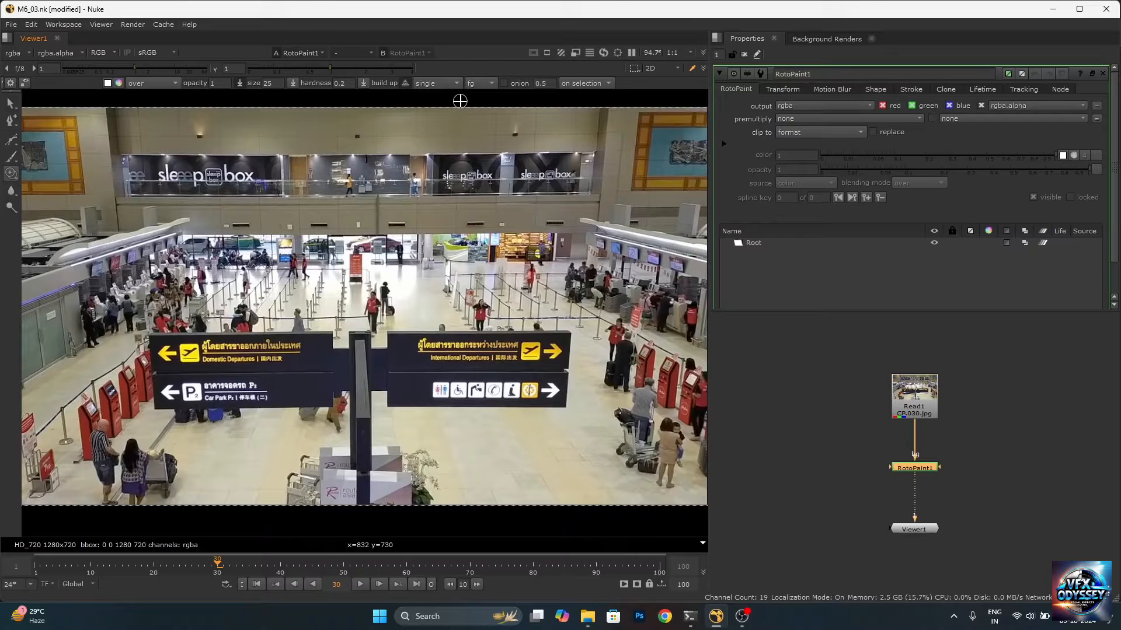
double_click(344, 83)
text(0)
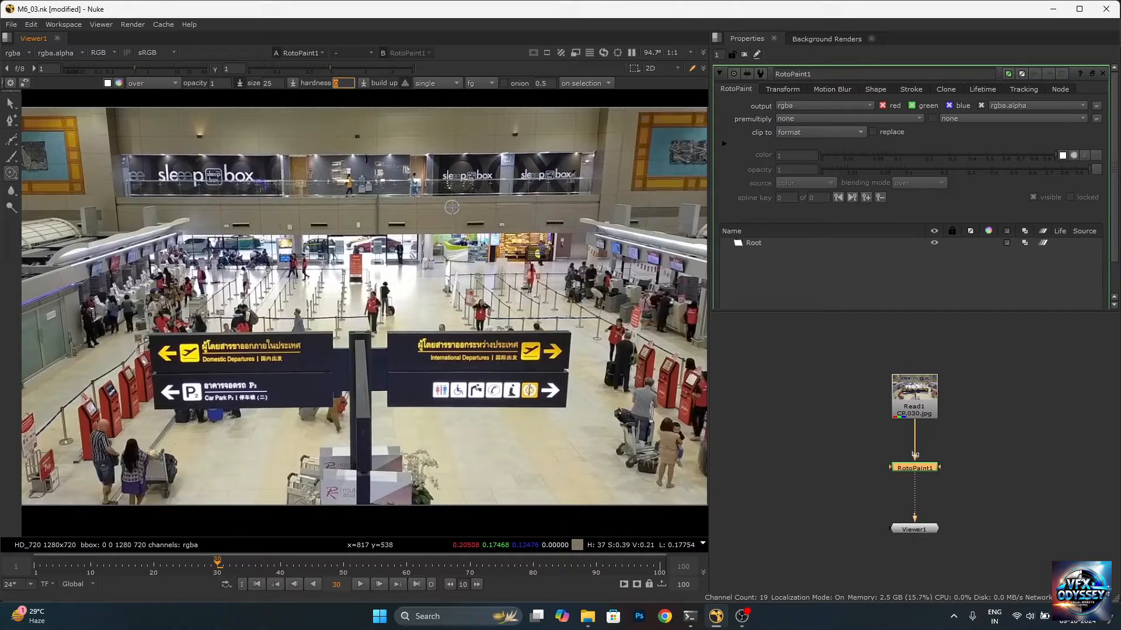
- Play the airport footage briefly and stop it at frame 11
drag(888, 467, 835, 458)
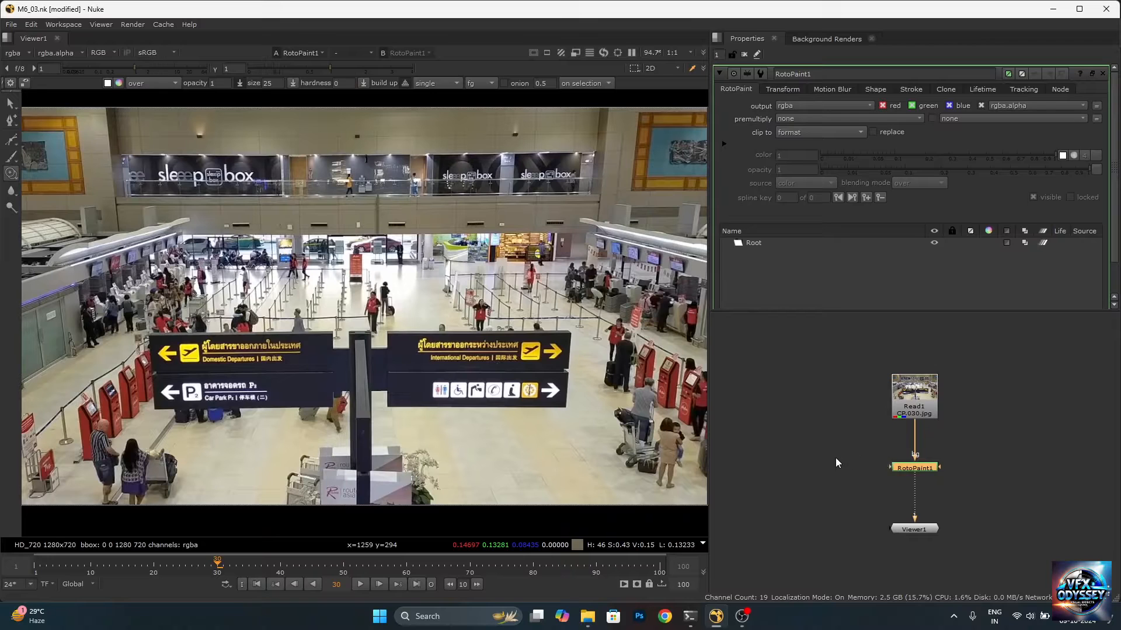
click(357, 585)
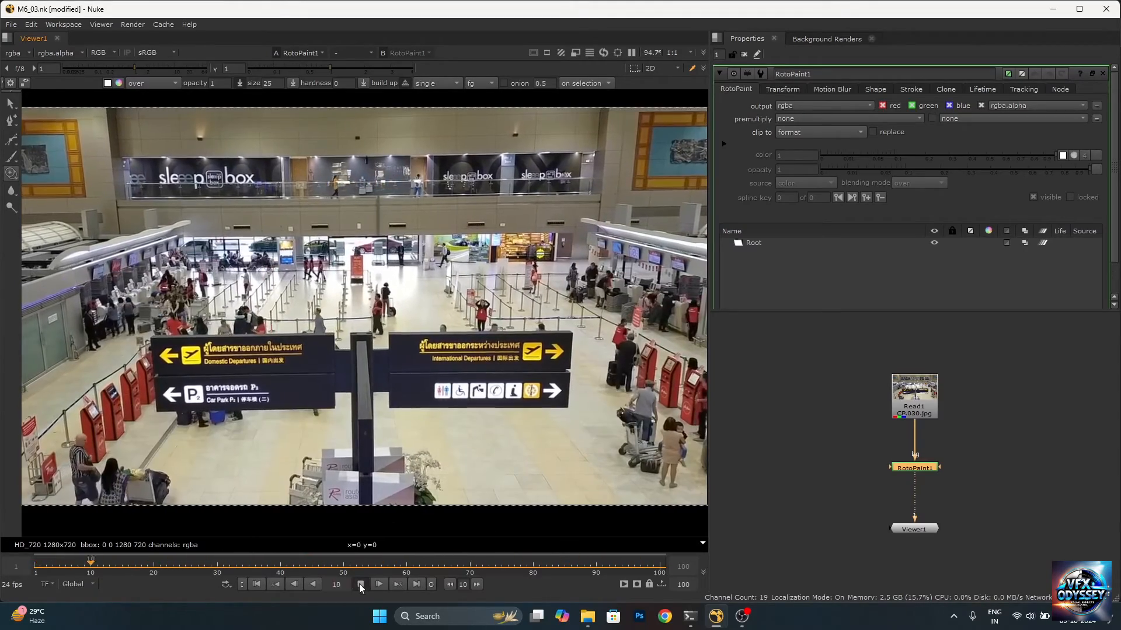
click(360, 584)
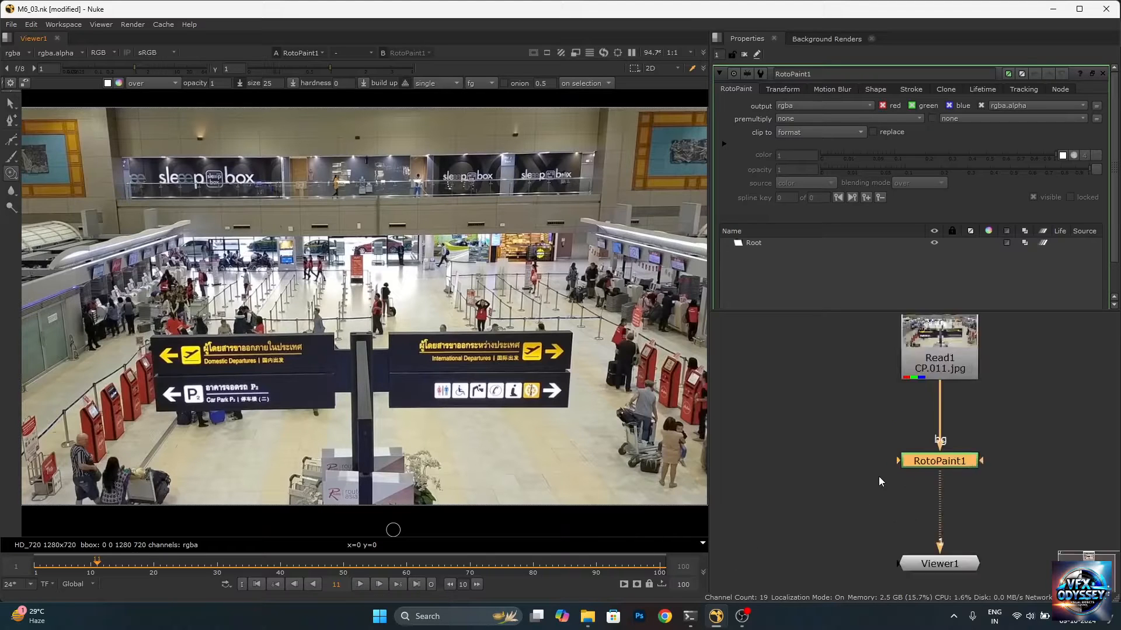
- Add a Dot node fed by Read1 beside the RotoPaint node and connect RotoPaint's bg1 input to it
scroll(877, 477, up, 3)
click(808, 458)
key(period)
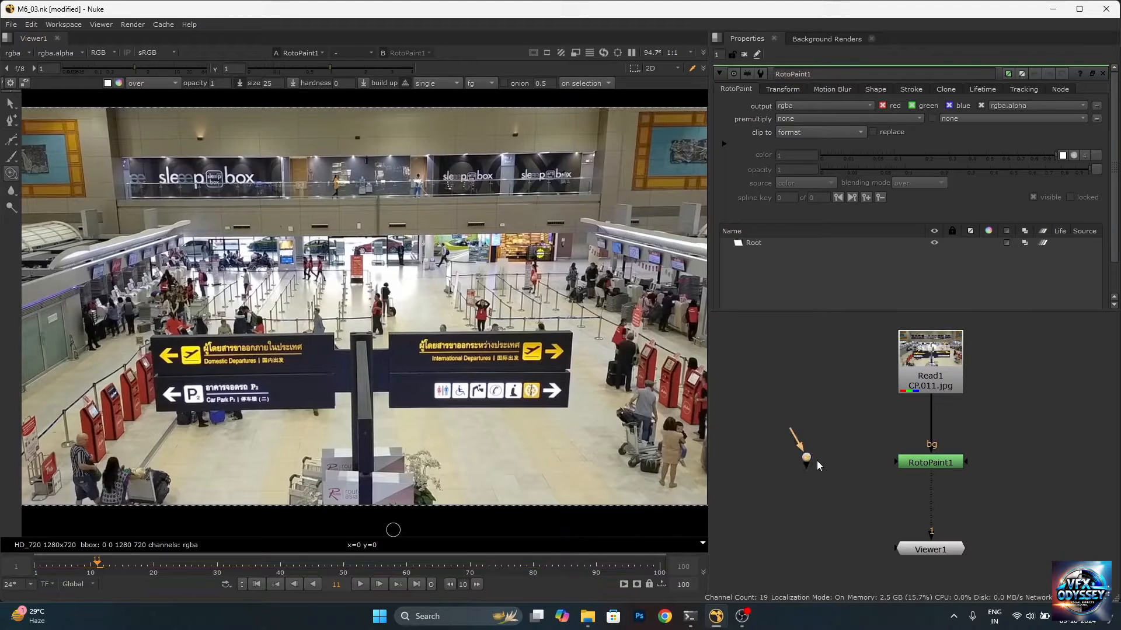
drag(893, 464, 924, 363)
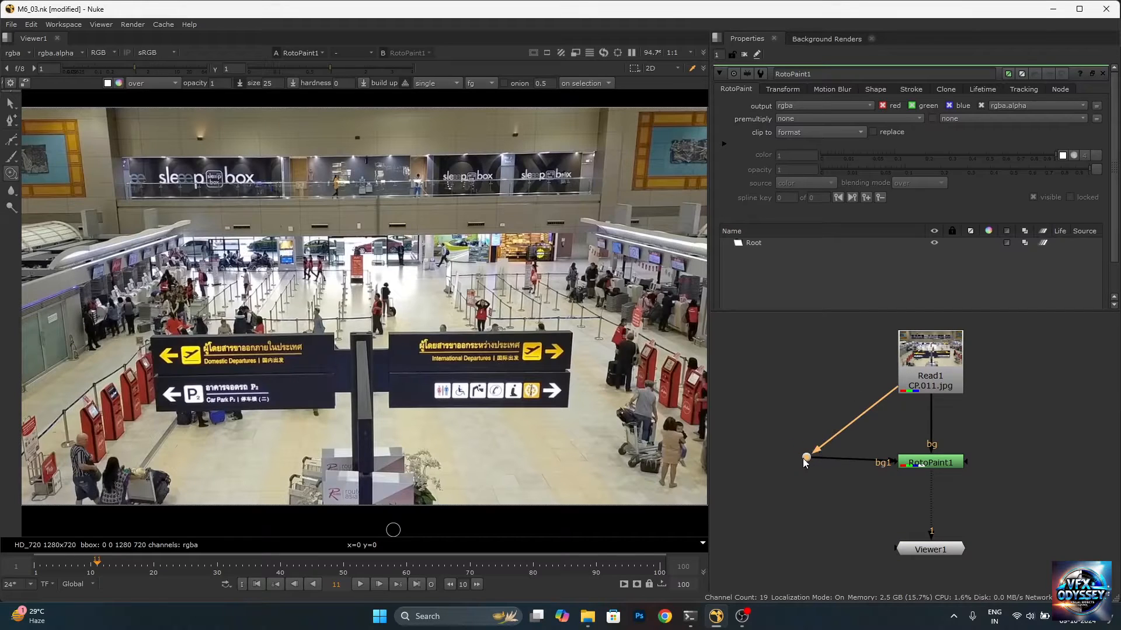
drag(806, 459, 786, 464)
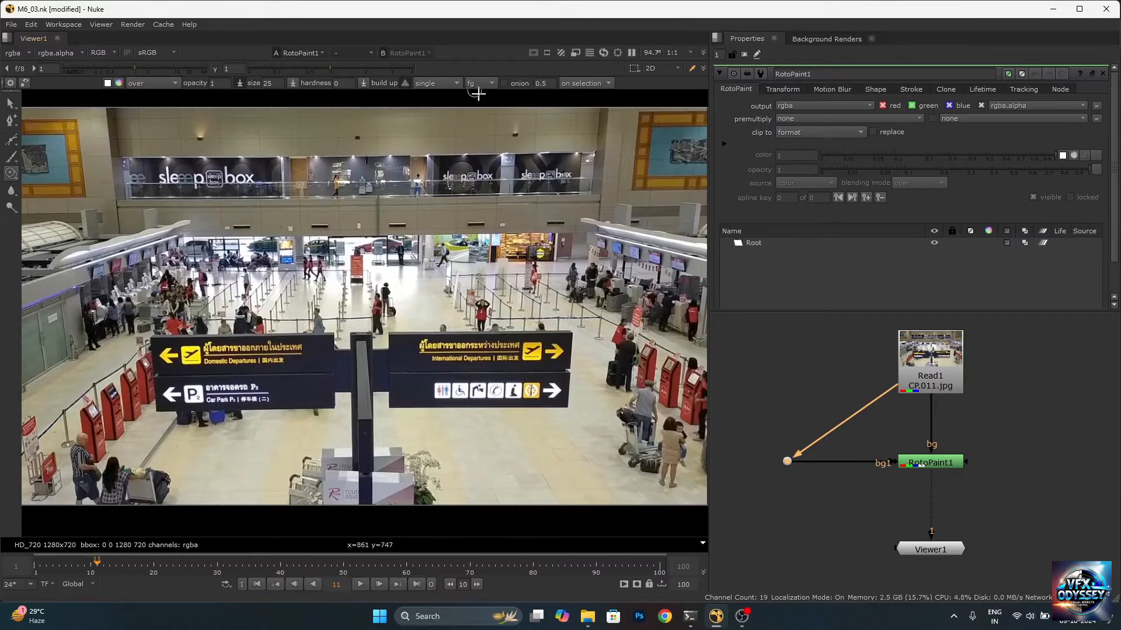
- Set the clone brush's paint source to bg 1, keeping the time offset mode relative
click(483, 83)
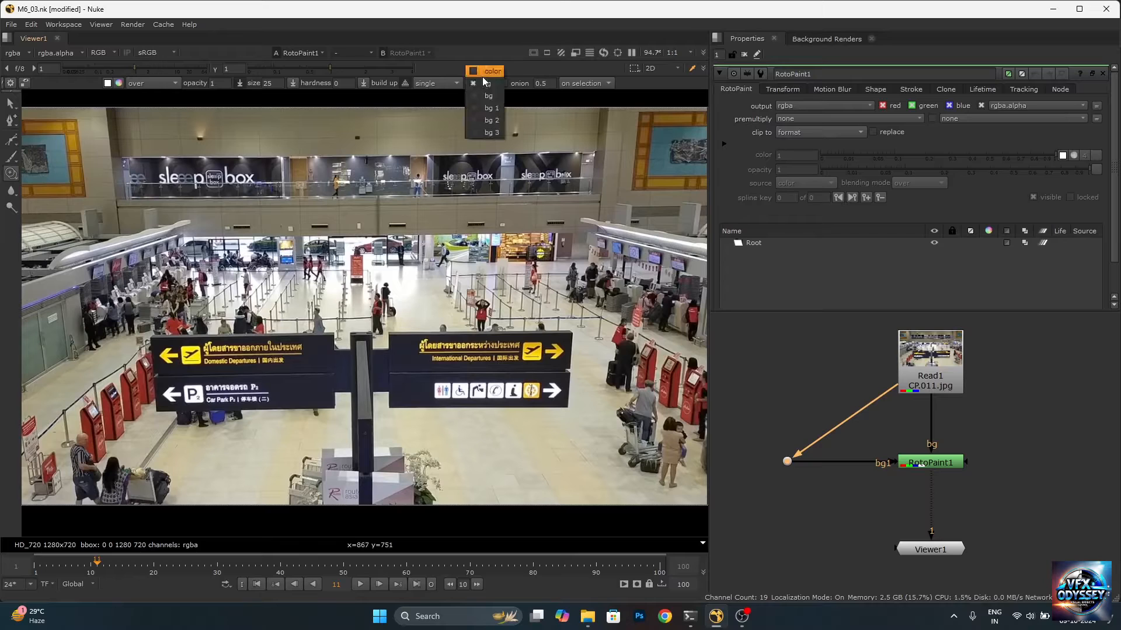
click(490, 108)
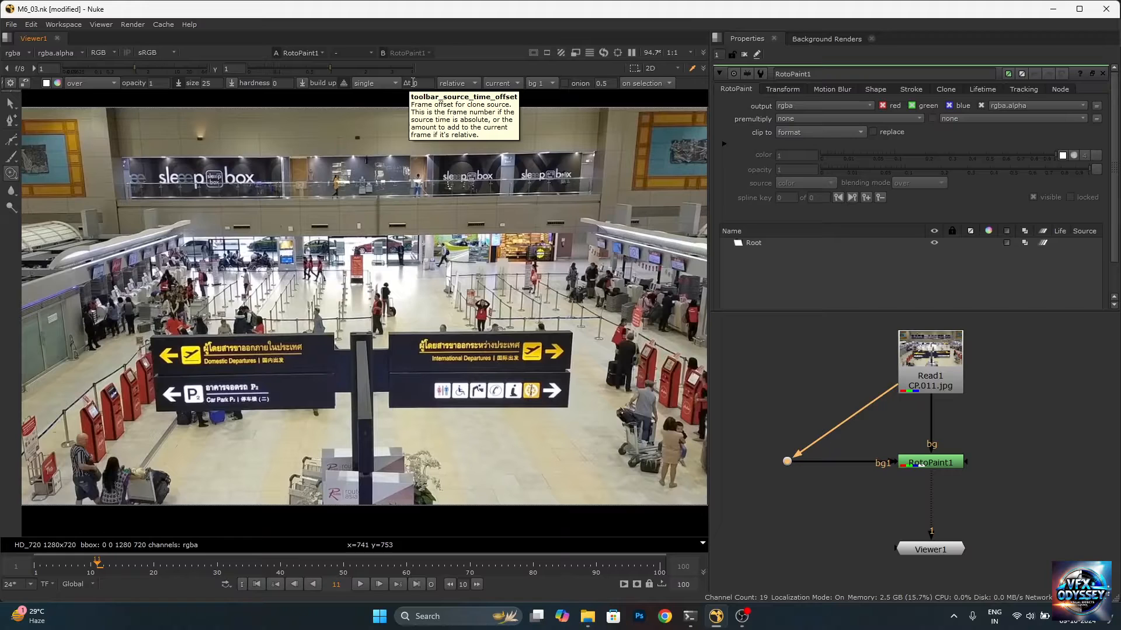
click(460, 83)
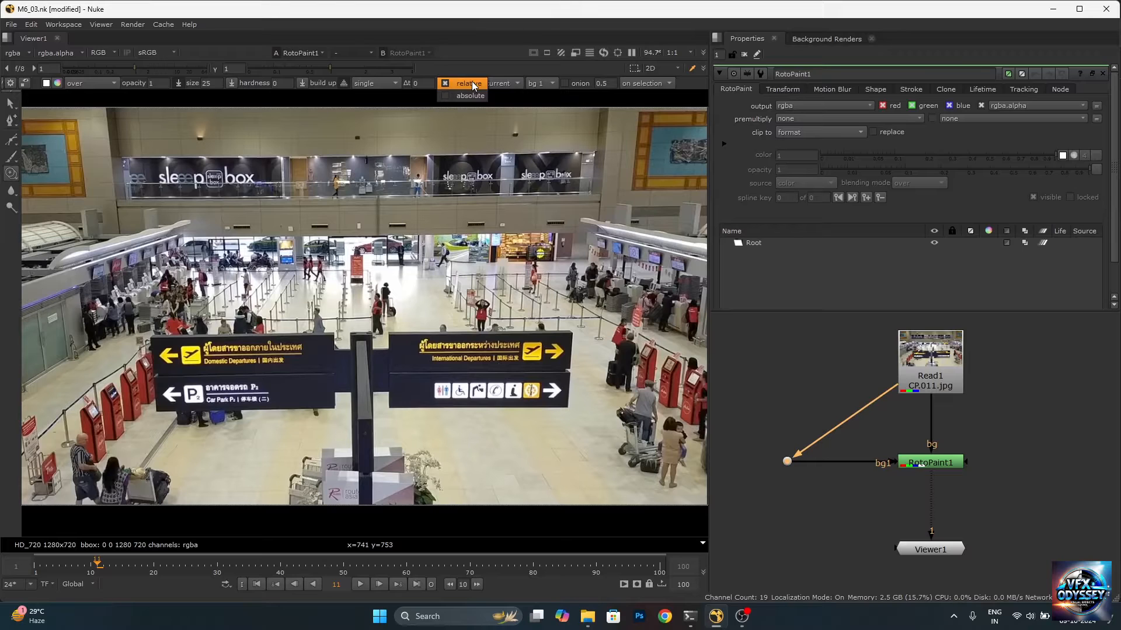
click(472, 83)
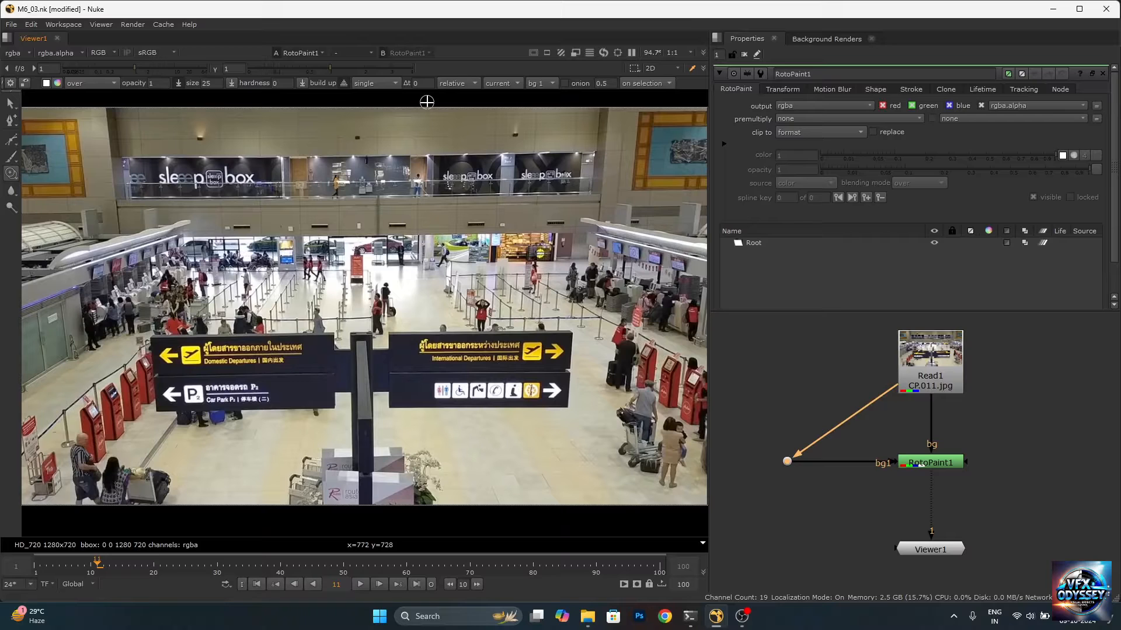
- Compare the footage at frame 20 and around frame 40, ending on frame 20
click(154, 564)
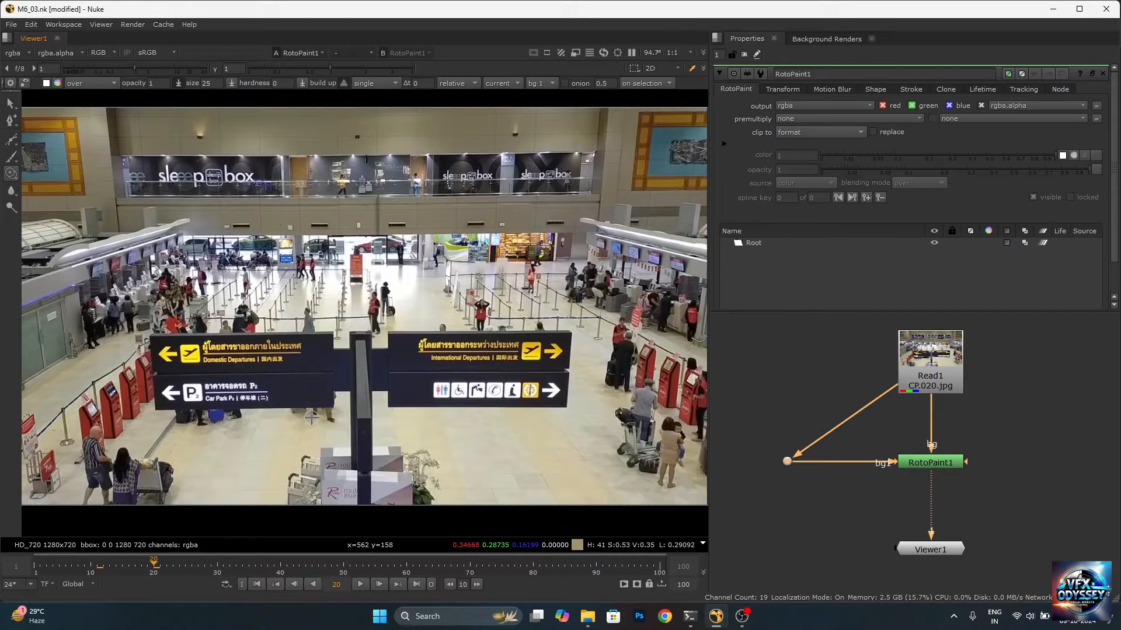
click(280, 564)
click(153, 564)
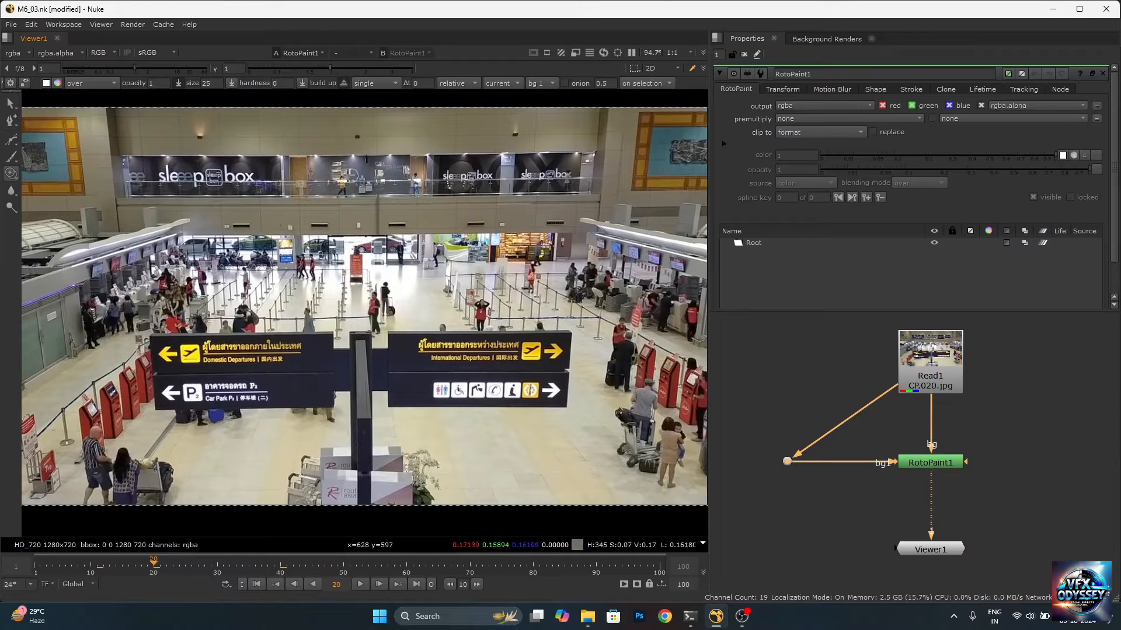
- Set the clone source's time offset to 20
click(420, 84)
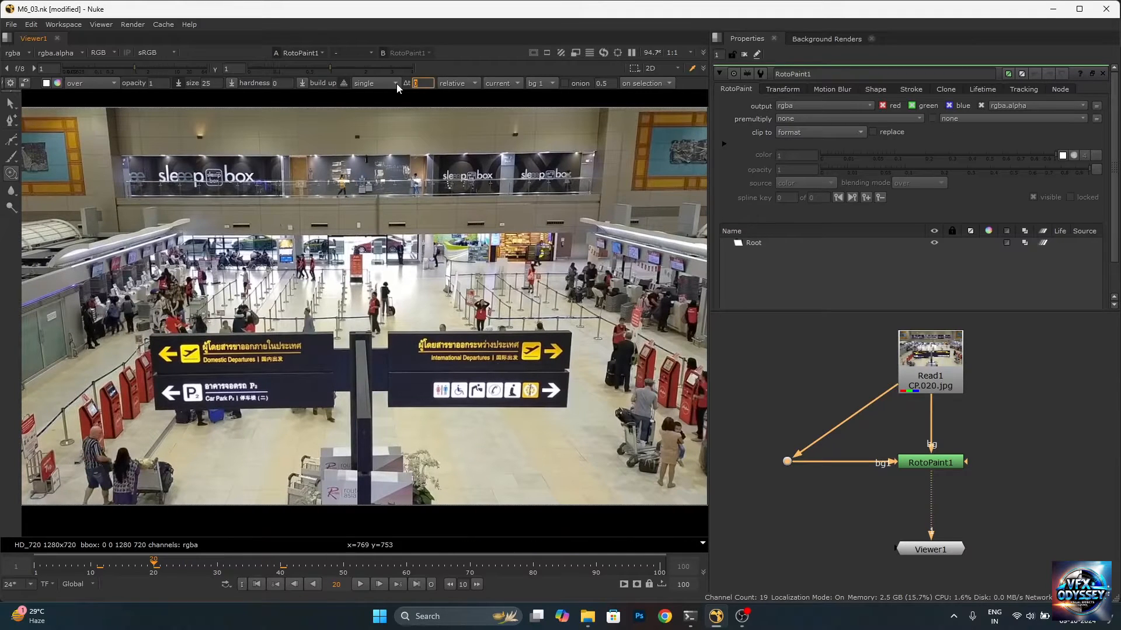
text(20)
key(Return)
- Switch the clone source's time mode to absolute and set its source frame to 1
click(457, 83)
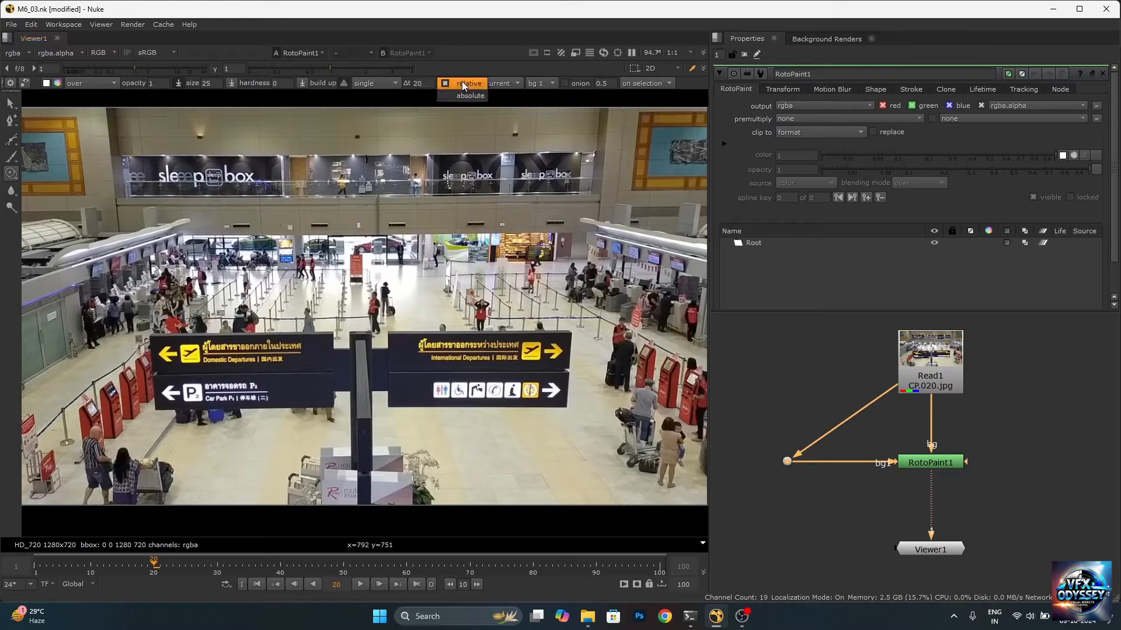
click(465, 99)
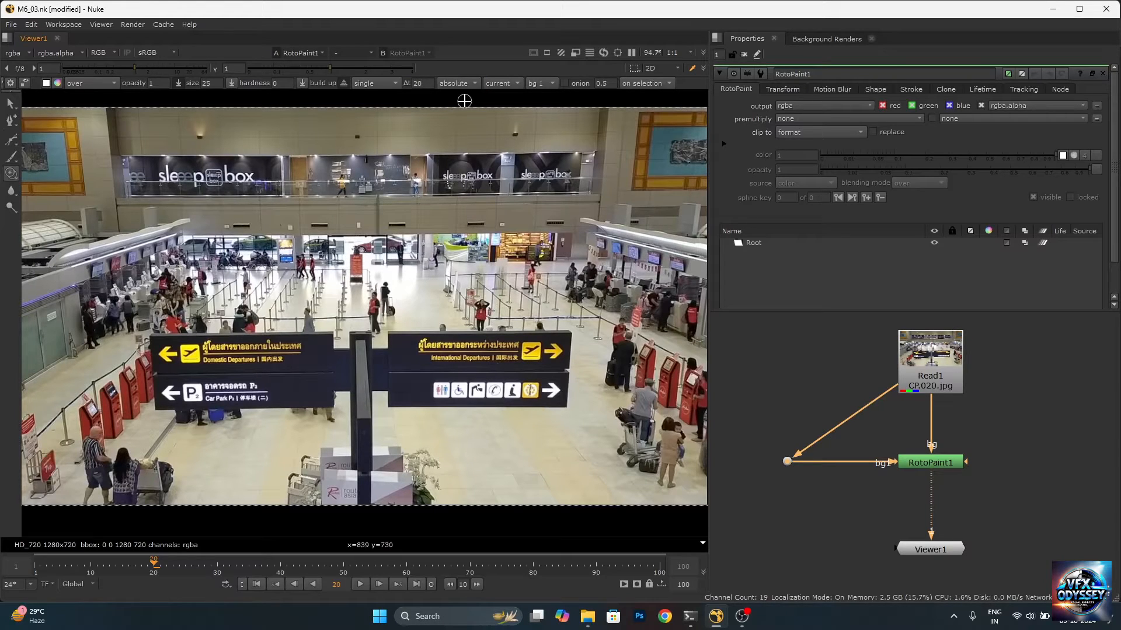
click(430, 83)
text(1)
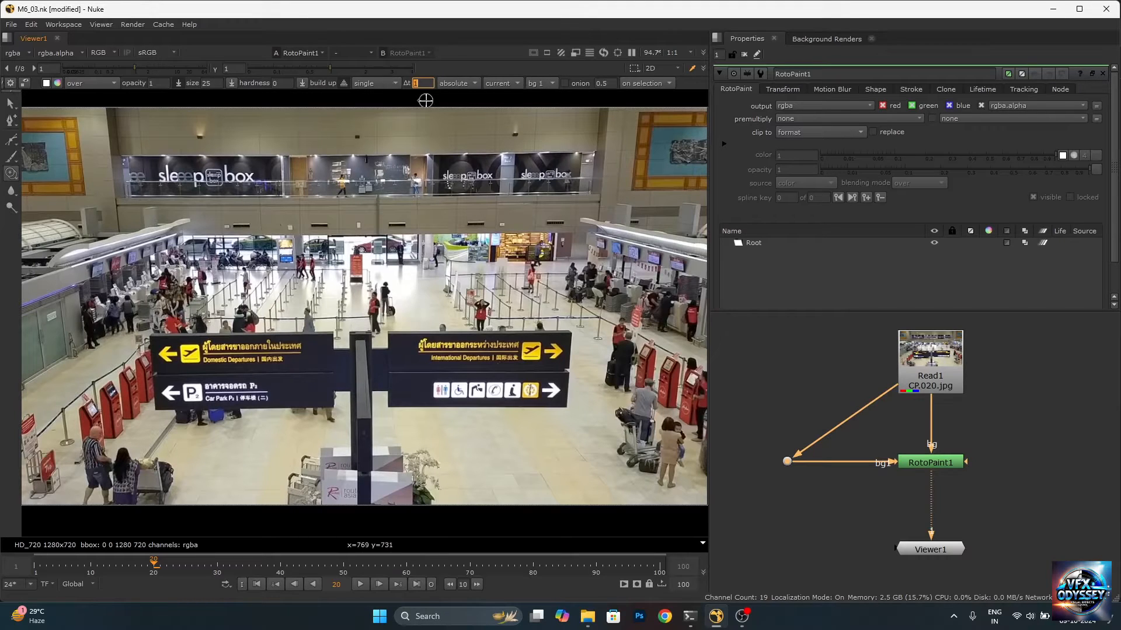
- Enable the onion skin overlay and vary its mix to 0 and to 1 around the sign pole
click(565, 84)
scroll(380, 287, up, 2)
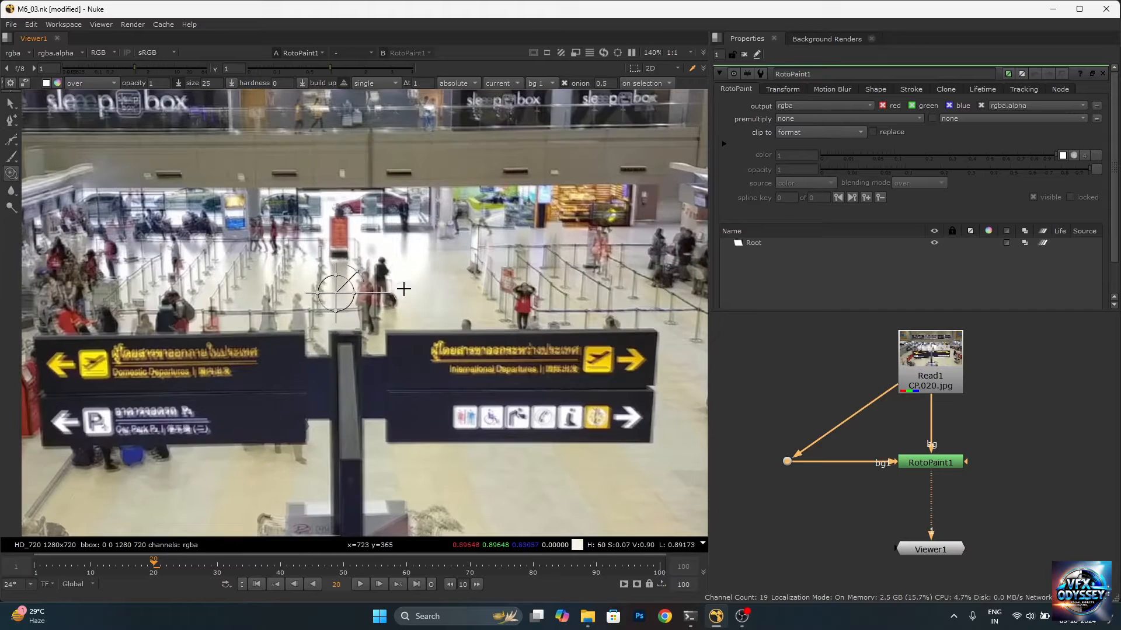
scroll(356, 280, up, 2)
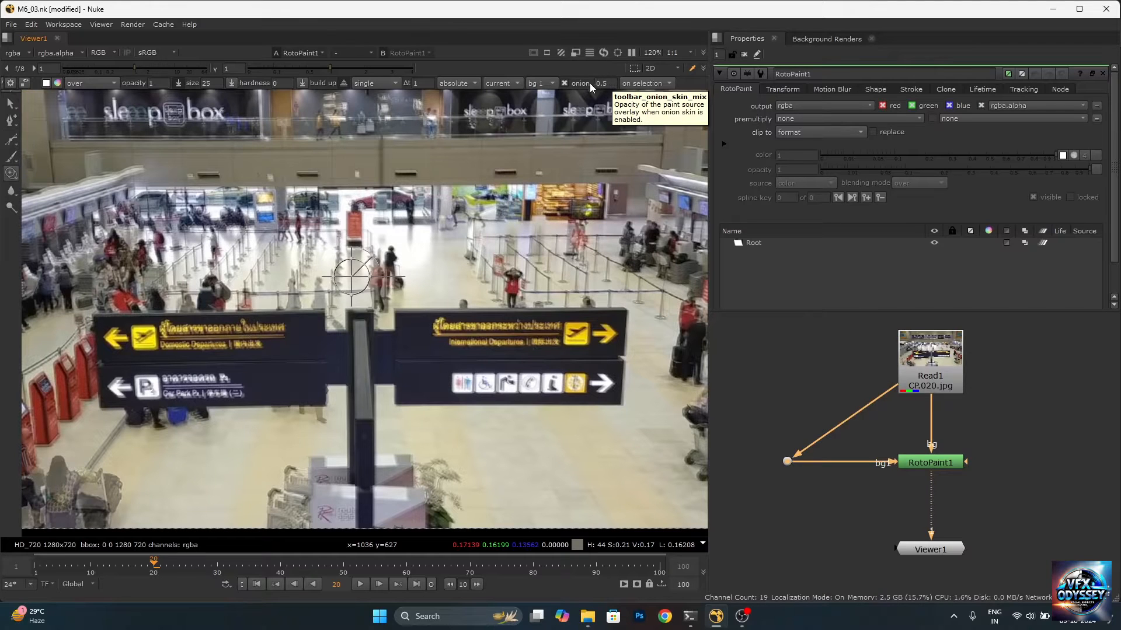
scroll(342, 289, up, 4)
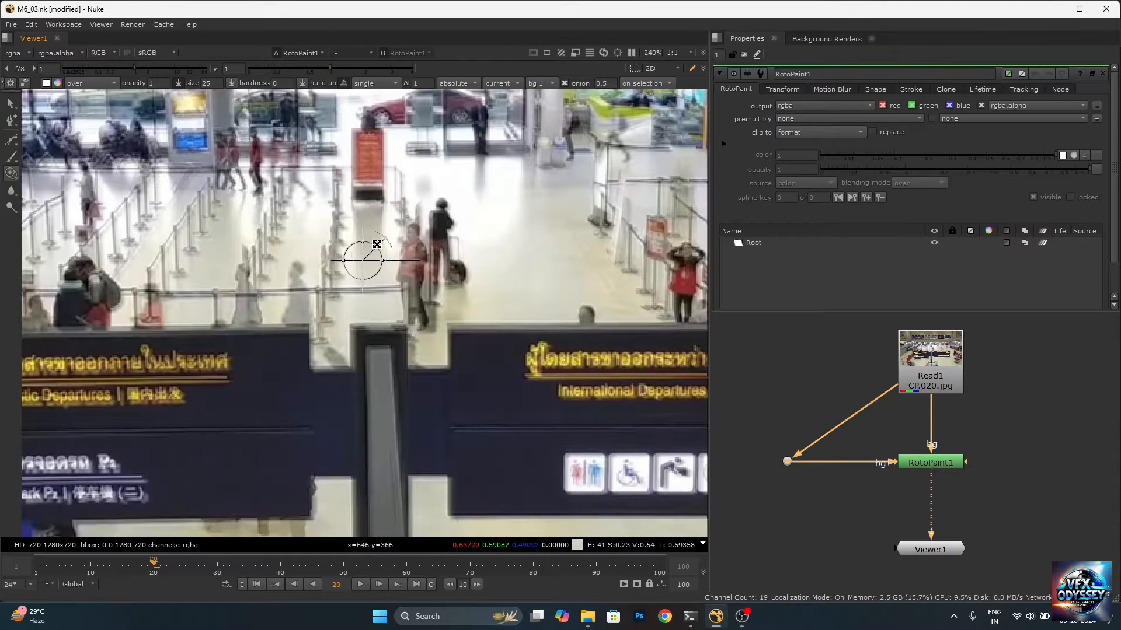
mouse_move(386, 238)
mouse_down()
mouse_move(369, 223)
mouse_move(397, 260)
mouse_move(377, 233)
mouse_up()
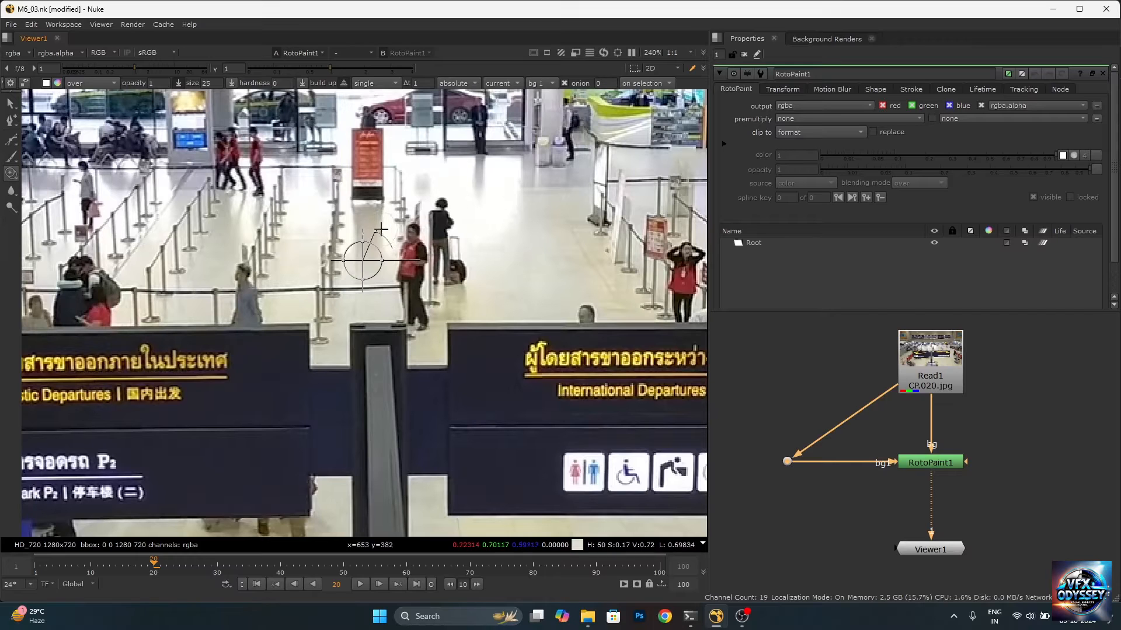
drag(372, 231, 393, 249)
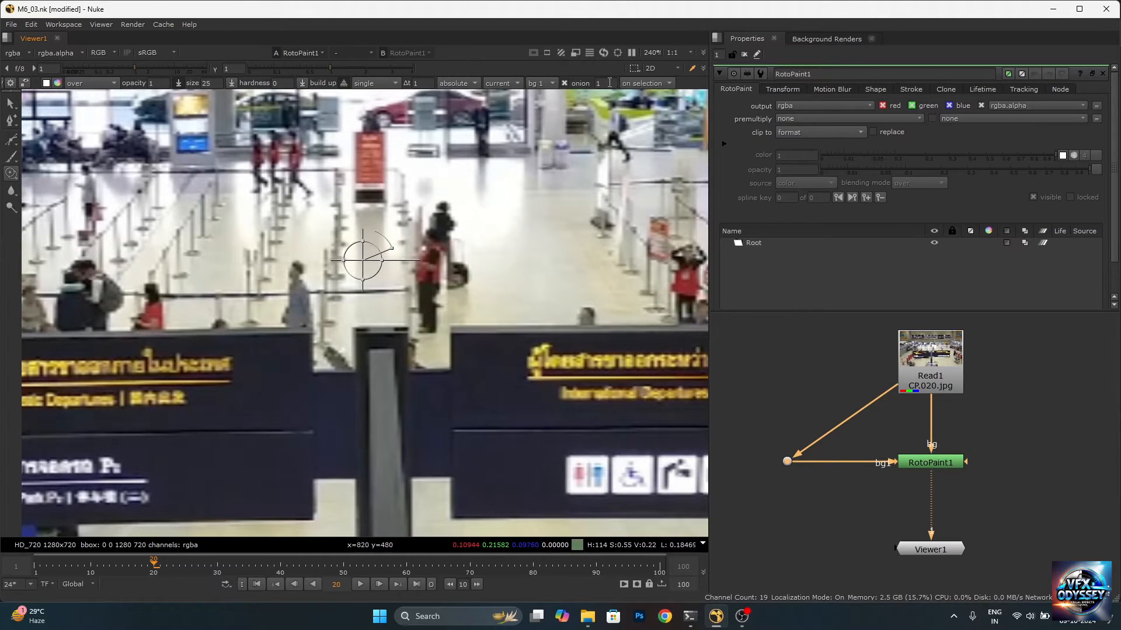
- Set the onion skin mix to 0.5 and turn the overlay off
drag(607, 83, 550, 83)
text(0.5)
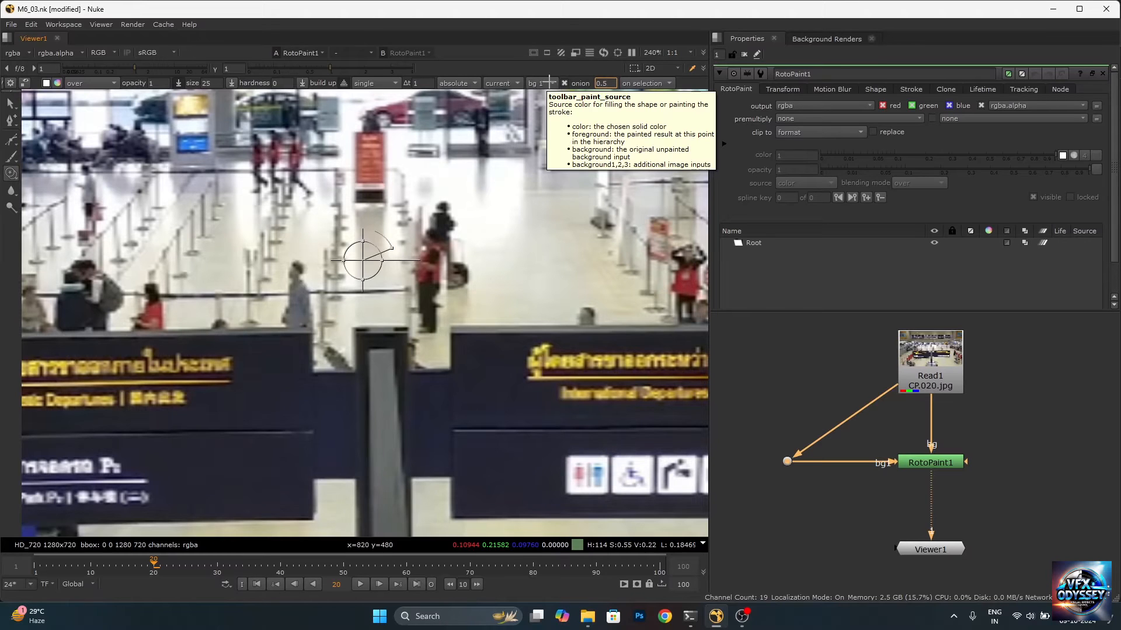
key(Return)
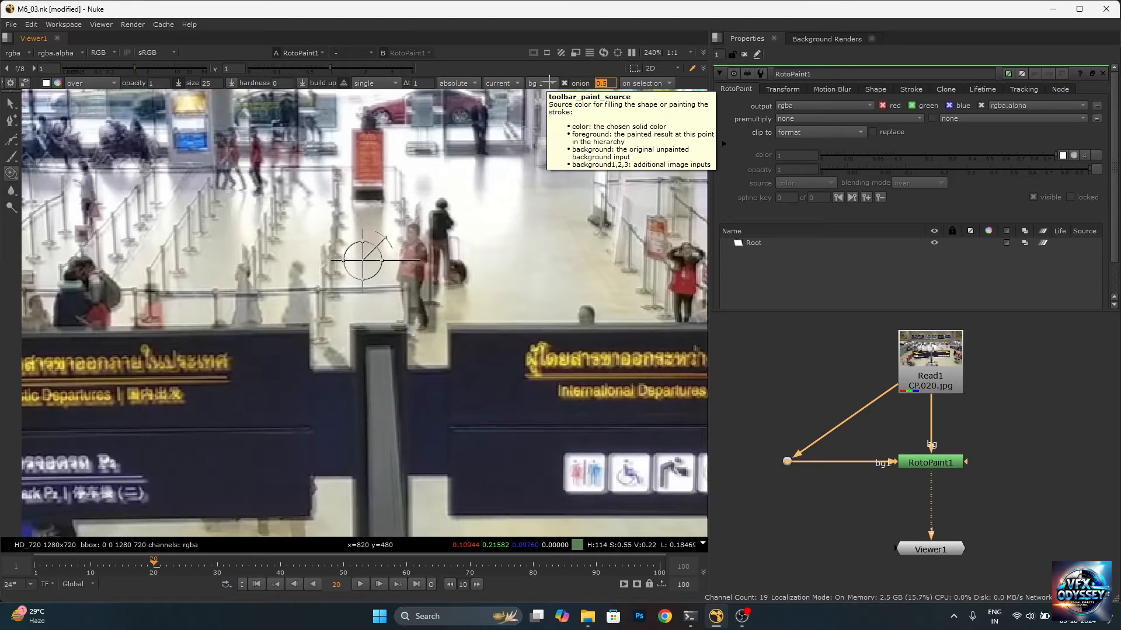
scroll(474, 274, down, 2)
scroll(471, 276, up, 1)
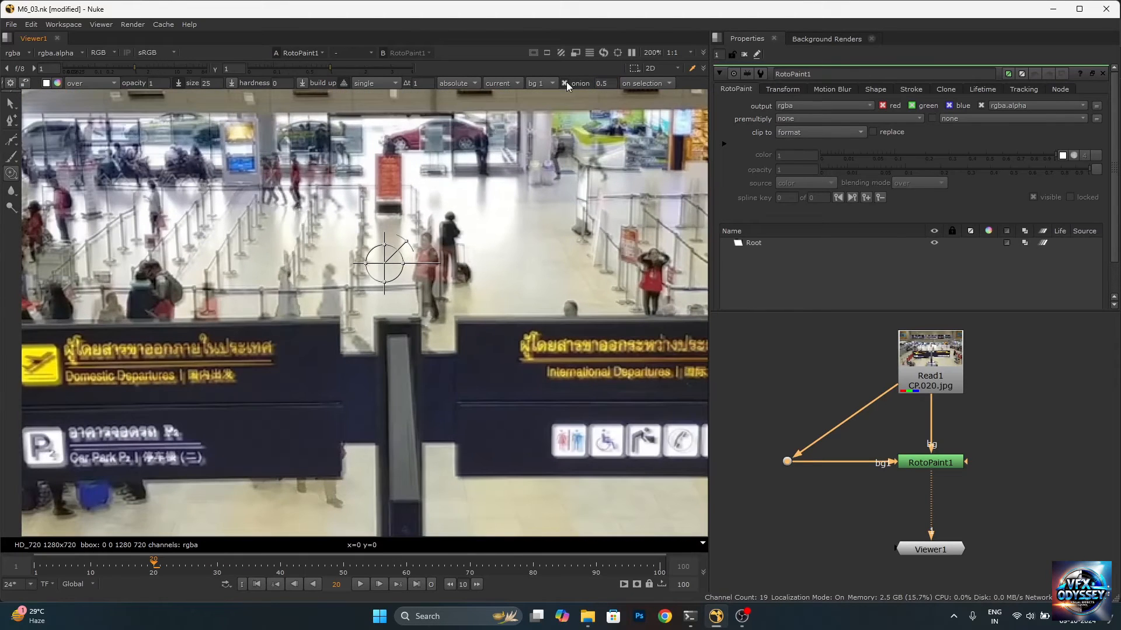
click(565, 83)
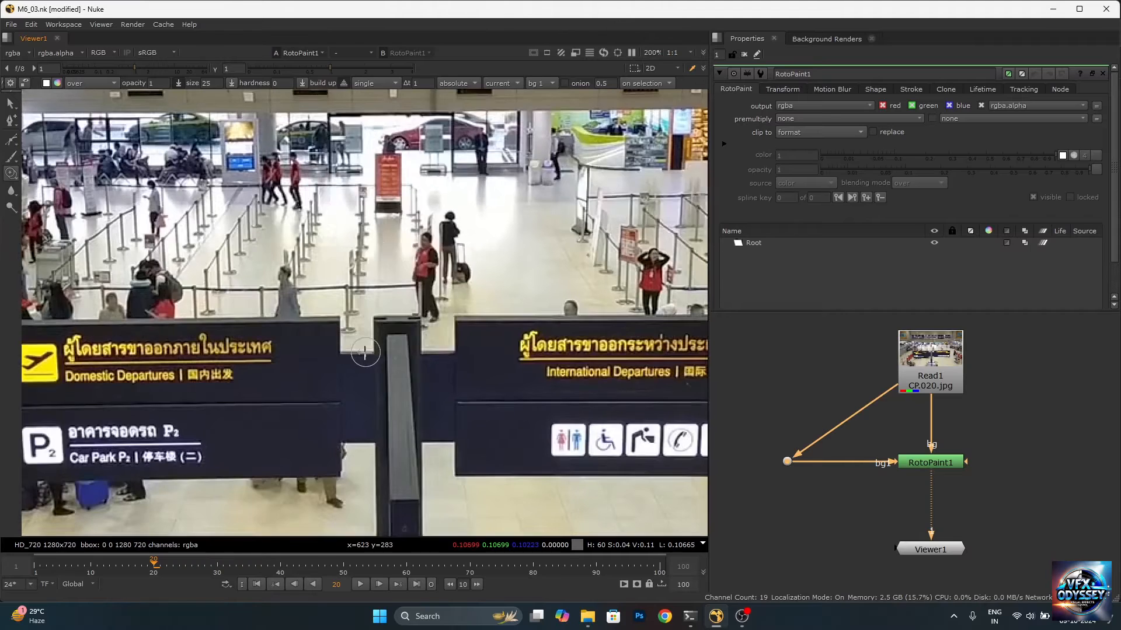
key(f)
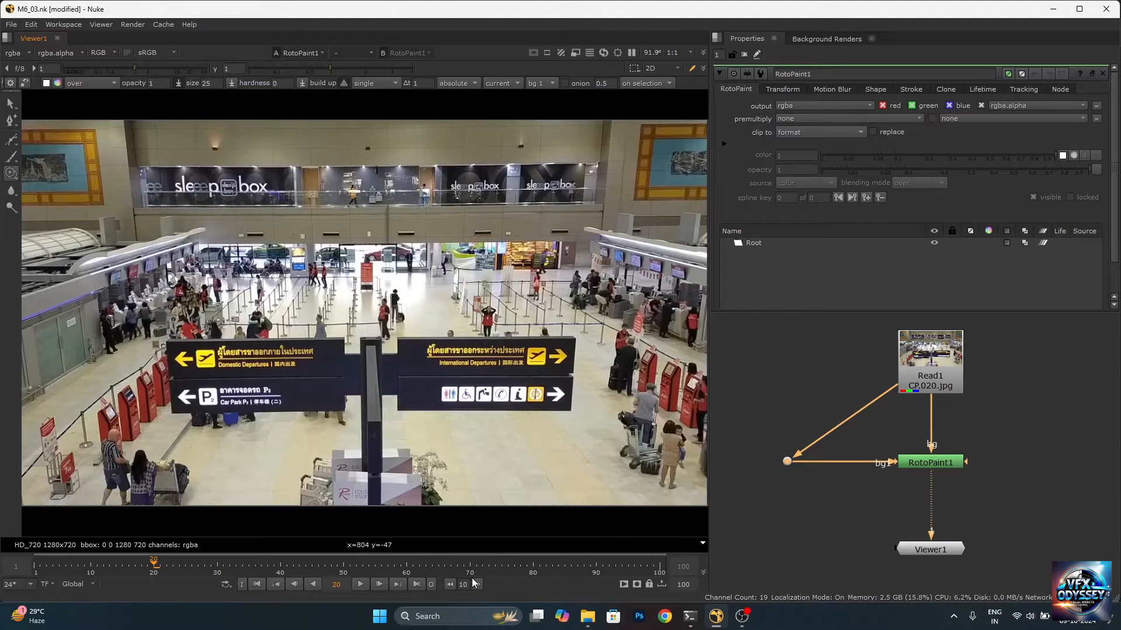
- Go to frame 100 and inspect the onion skin overlay of the source frame around the signs and walking man
click(482, 565)
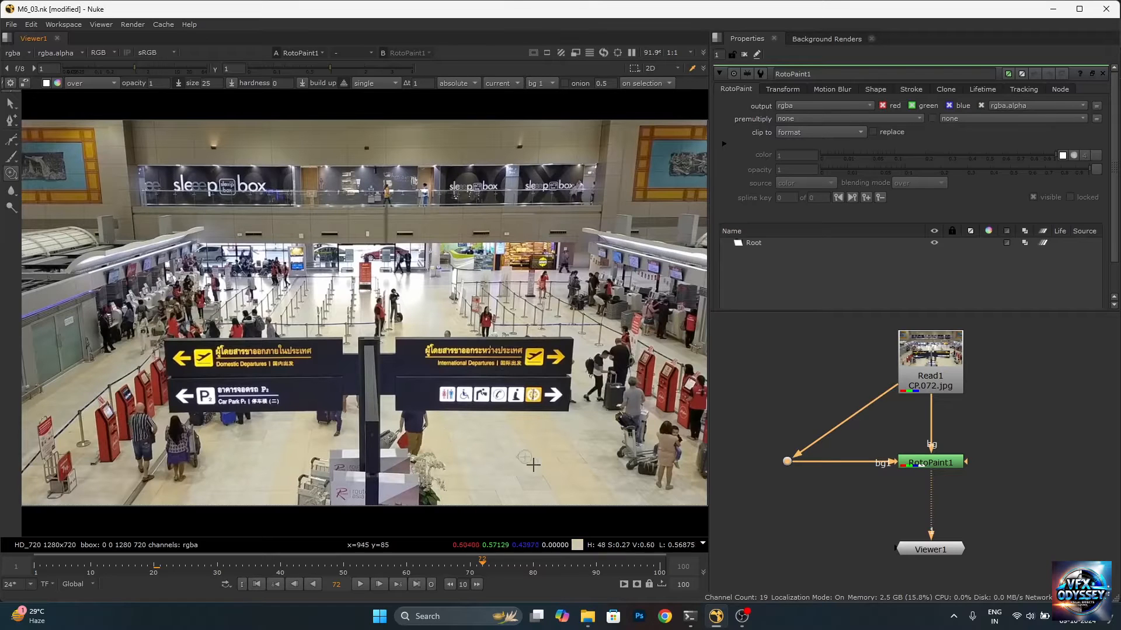
drag(604, 571, 660, 571)
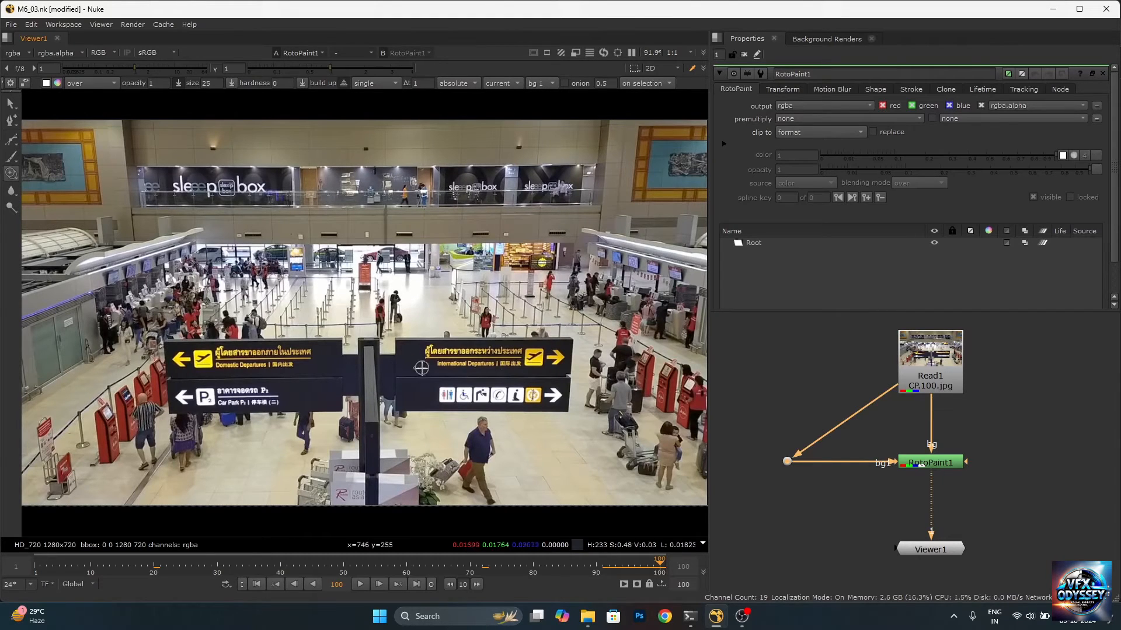
key(t)
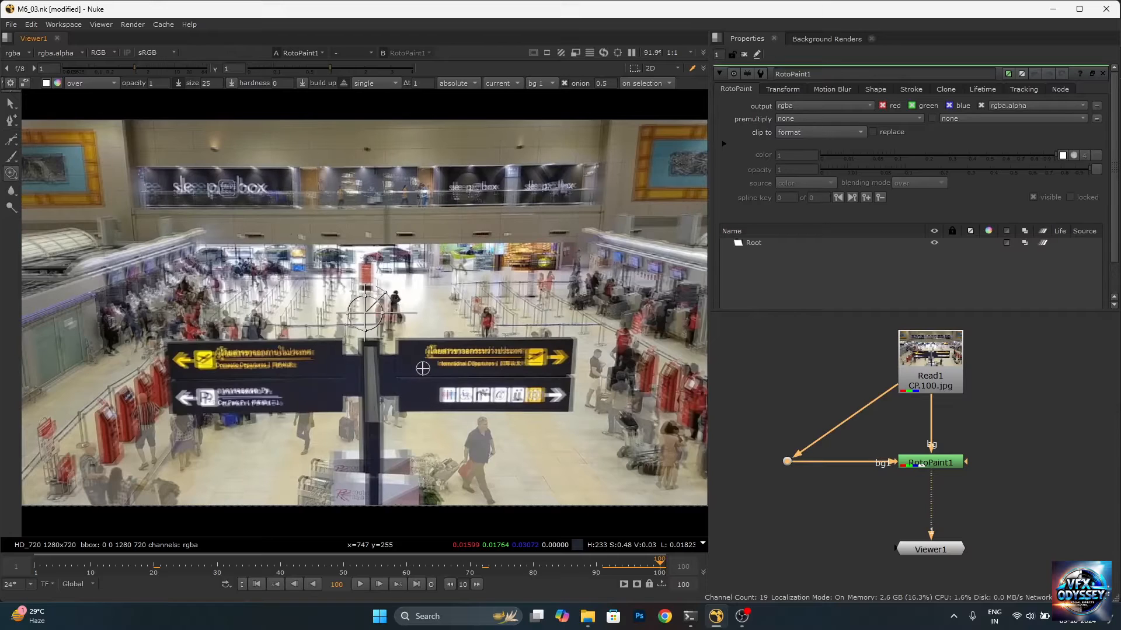
scroll(573, 468, up, 5)
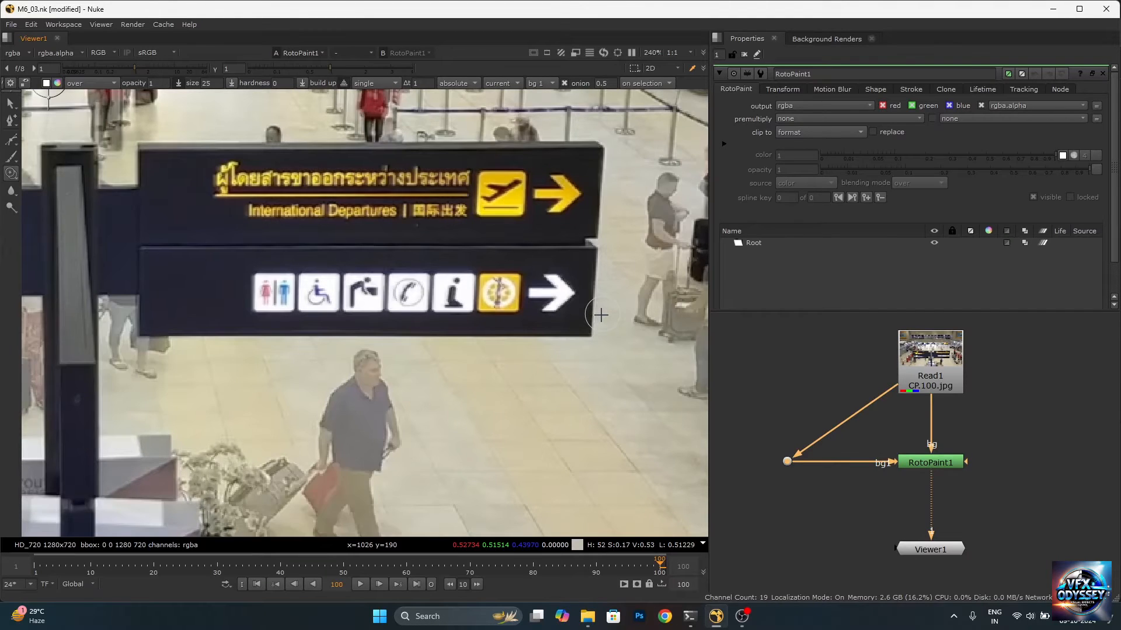
scroll(418, 475, up, 10)
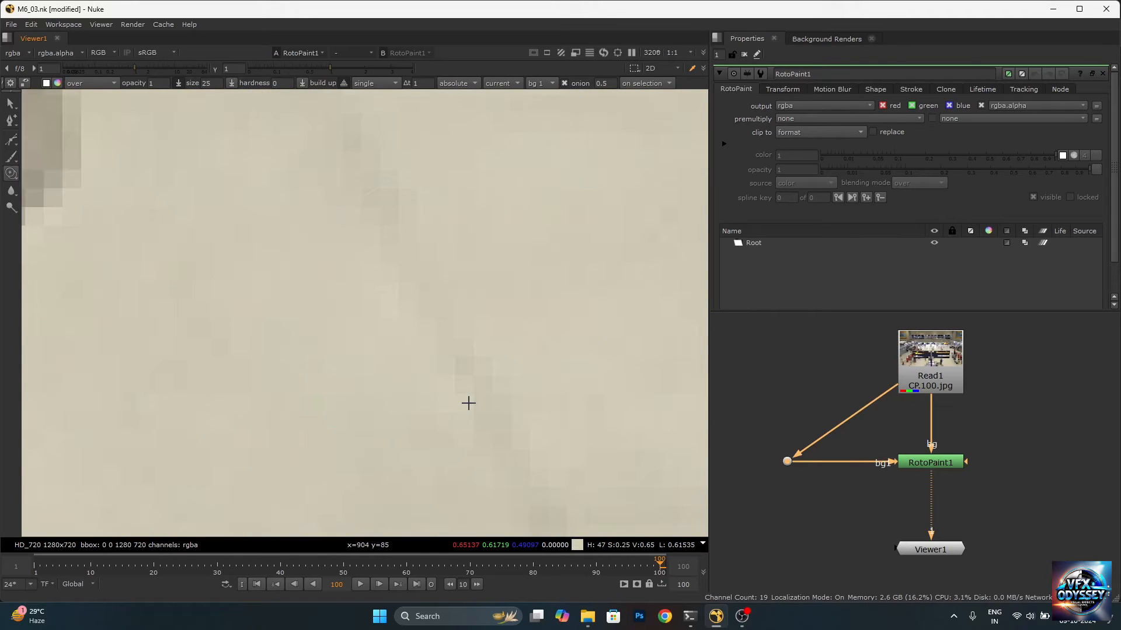
scroll(469, 402, down, 5)
key(f)
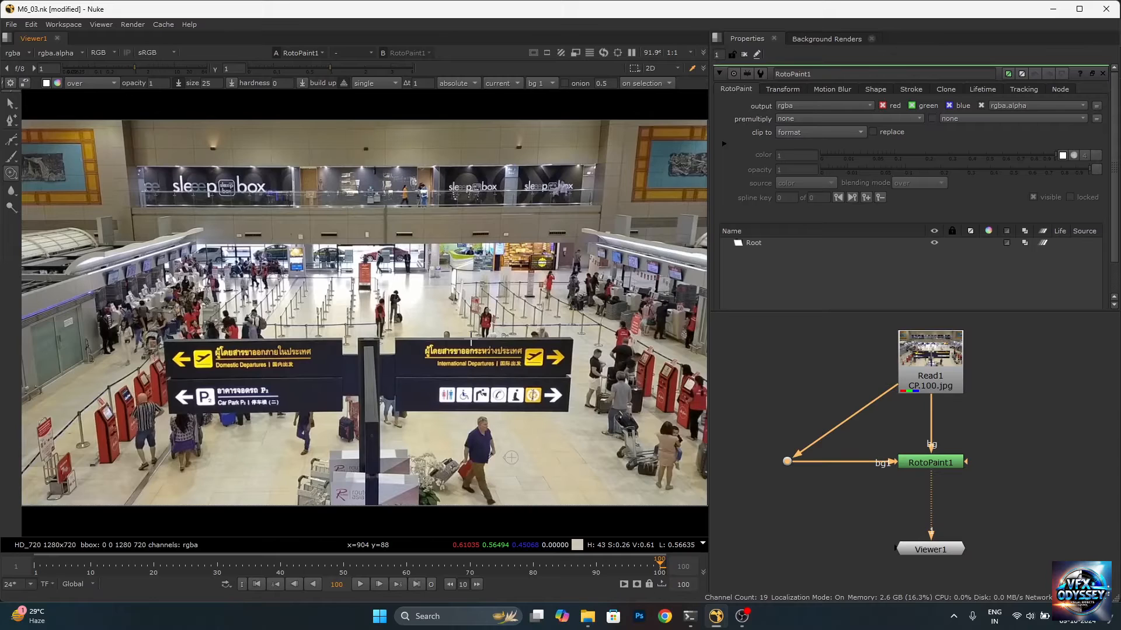
- Increase the clone brush size to 44 for painting over the man walking with the red bag
scroll(496, 356, up, 3)
mouse_move(426, 318)
shift+mouse_down()
mouse_move(441, 311)
mouse_move(317, 308)
shift+mouse_up()
scroll(441, 312, up, 1)
scroll(326, 315, down, 5)
scroll(408, 350, up, 6)
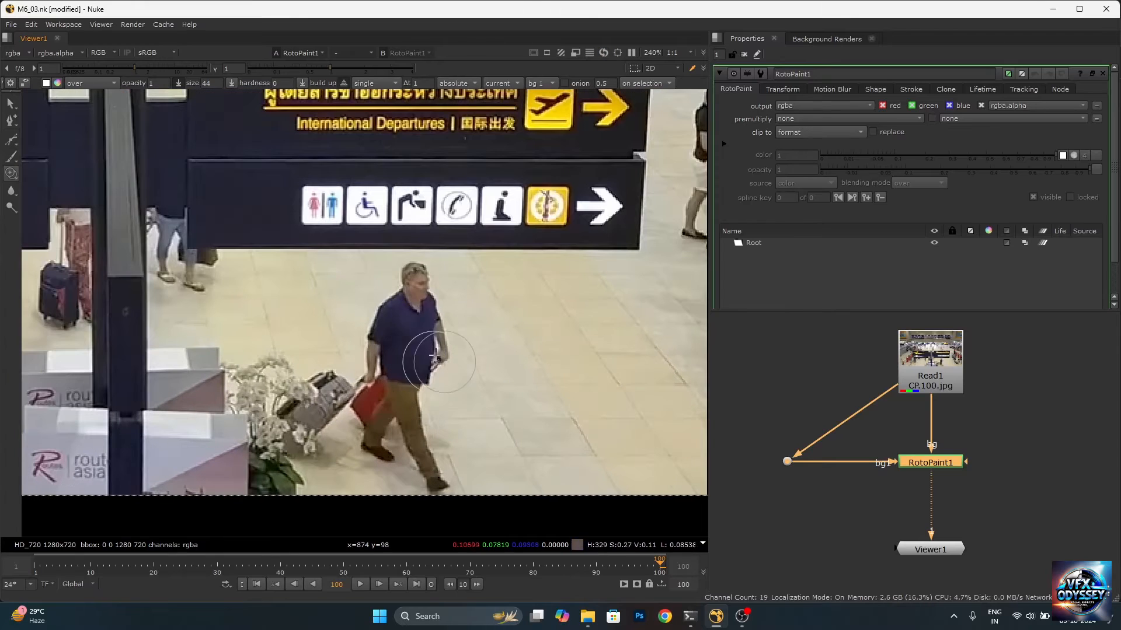
- Clone the clean background over the walking man, his red bag and grey suitcase on frame 100
mouse_move(423, 333)
mouse_down()
mouse_move(435, 342)
mouse_move(425, 274)
mouse_up()
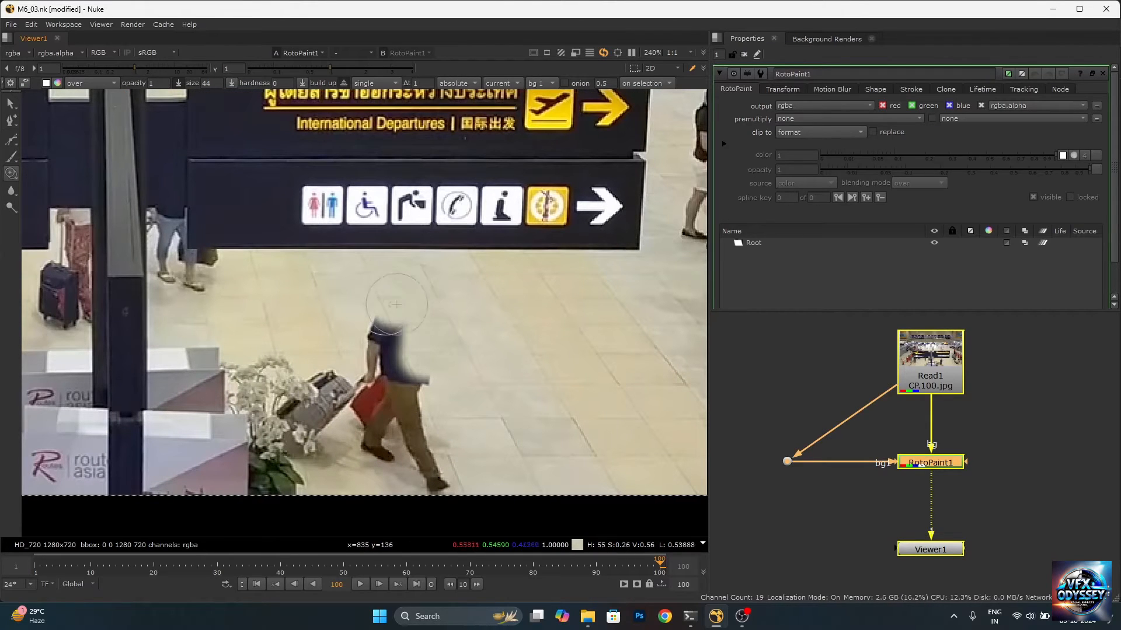
mouse_move(385, 327)
mouse_down()
mouse_move(374, 417)
mouse_move(399, 433)
mouse_move(441, 499)
mouse_move(420, 405)
mouse_up()
mouse_move(358, 472)
mouse_down()
mouse_move(327, 449)
mouse_move(308, 379)
mouse_up()
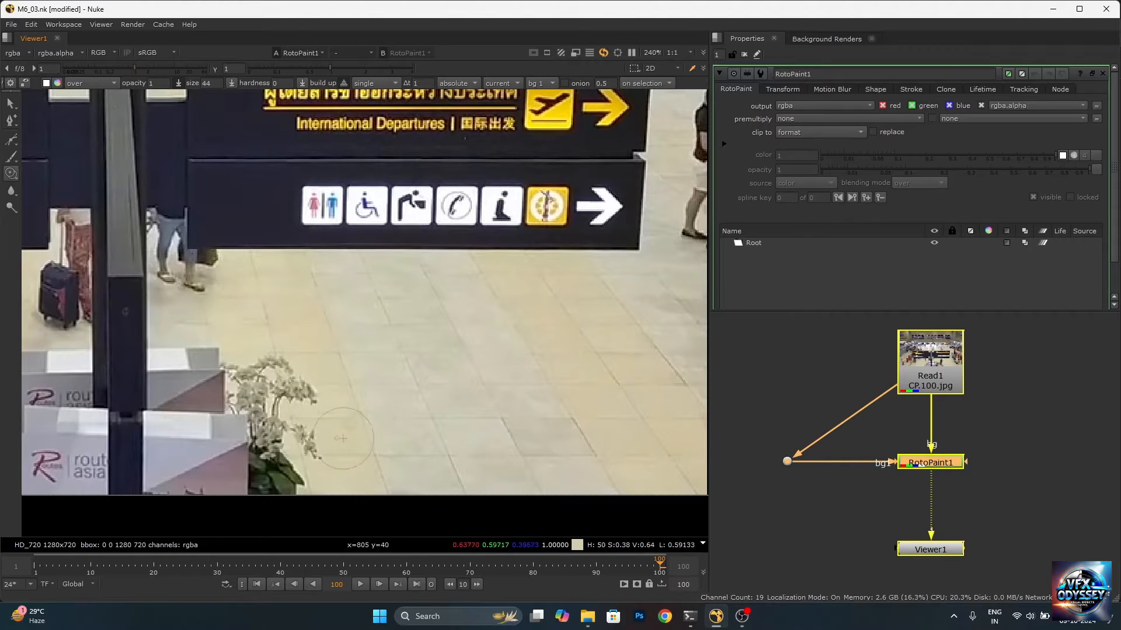
click(349, 397)
scroll(430, 333, down, 4)
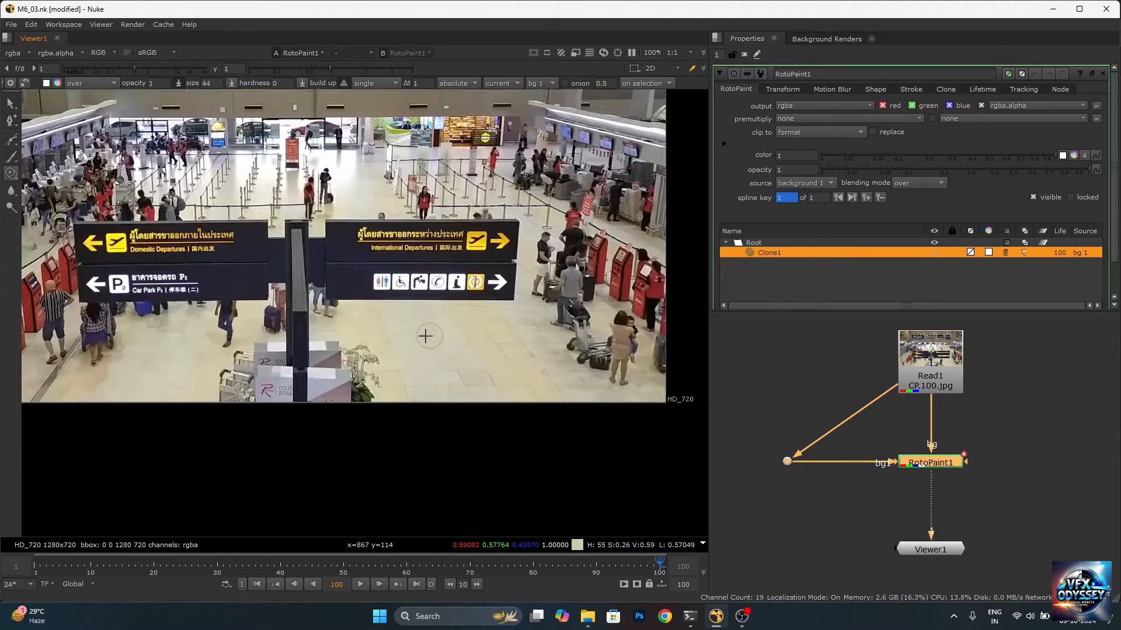
scroll(424, 337, up, 3)
key(f)
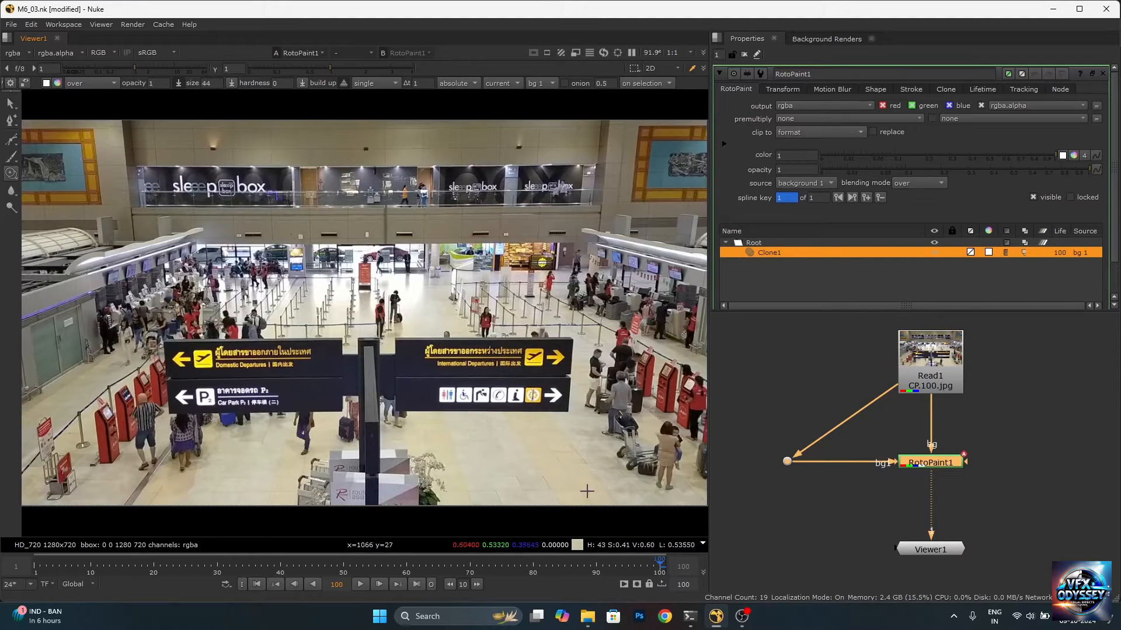
- Toggle the RotoPaint1 node off and on to compare the original and painted floor where the man walked
scroll(908, 494, up, 3)
key(d)
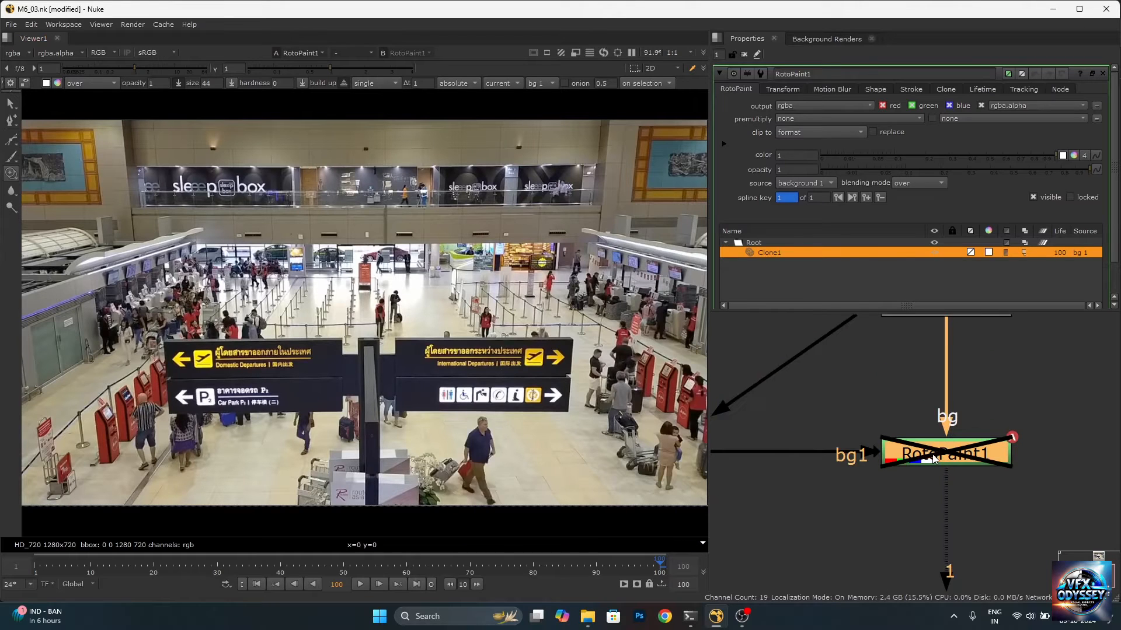
key(d)
scroll(432, 475, up, 4)
scroll(432, 455, down, 4)
scroll(432, 456, up, 4)
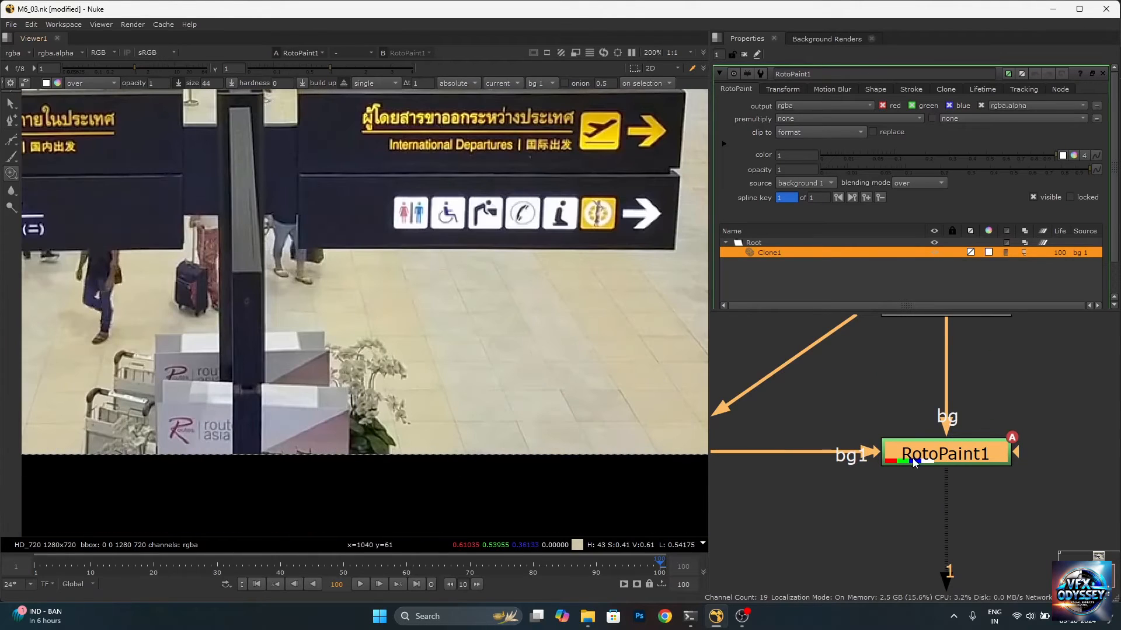
key(d)
key(d)
key(d)
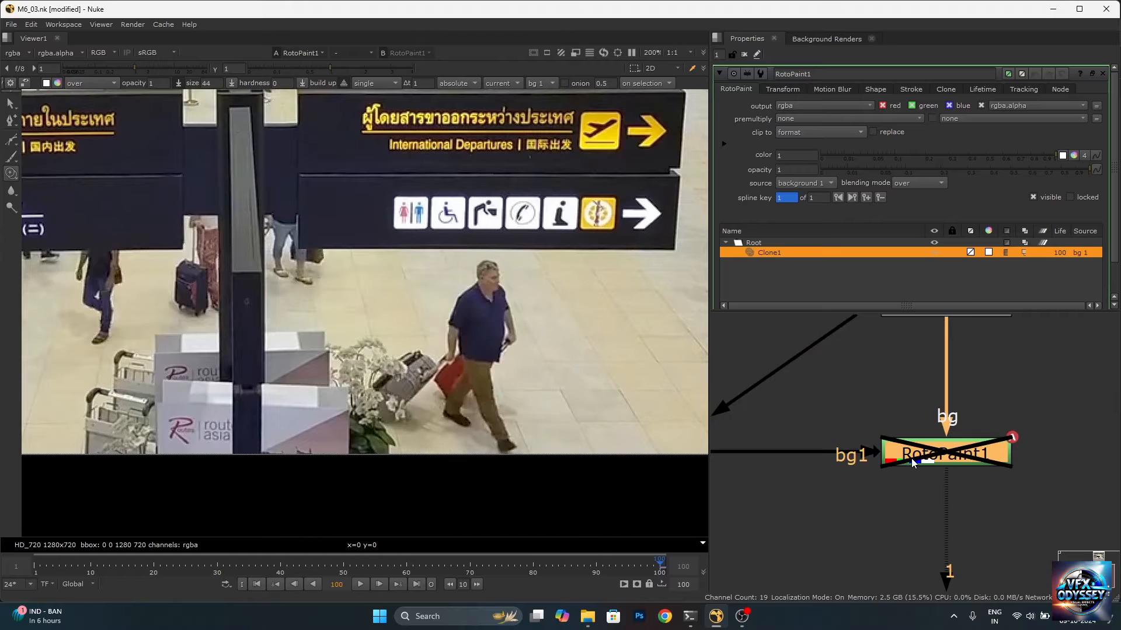
key(d)
key(f)
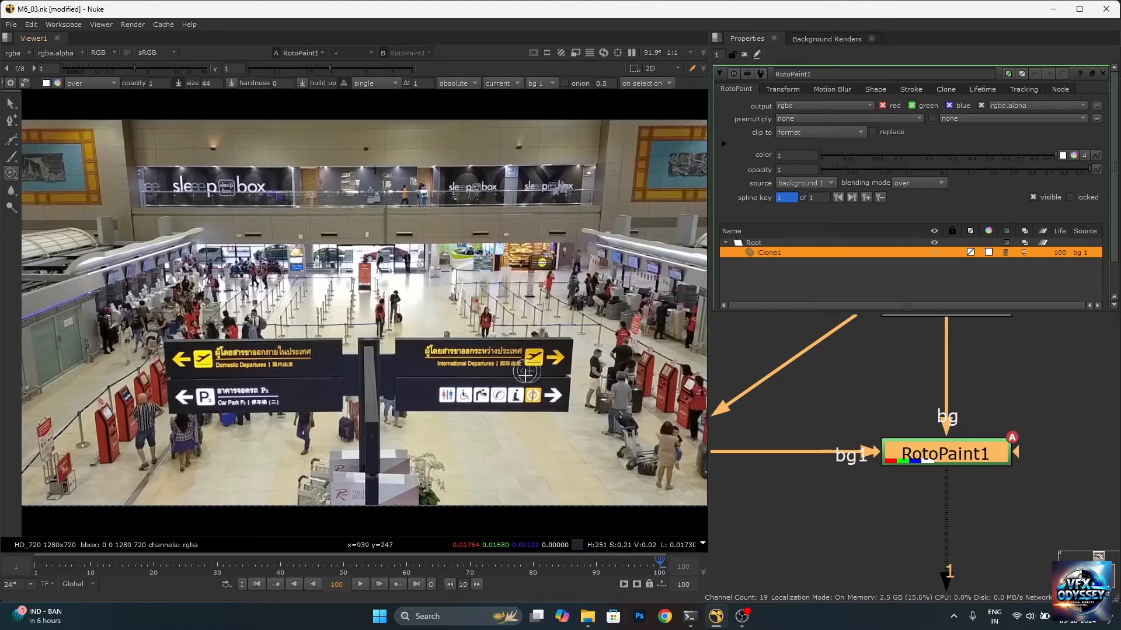
- Set the clone source to fg and delete the Clone1 stroke from the RotoPaint stroke list
scroll(527, 369, up, 4)
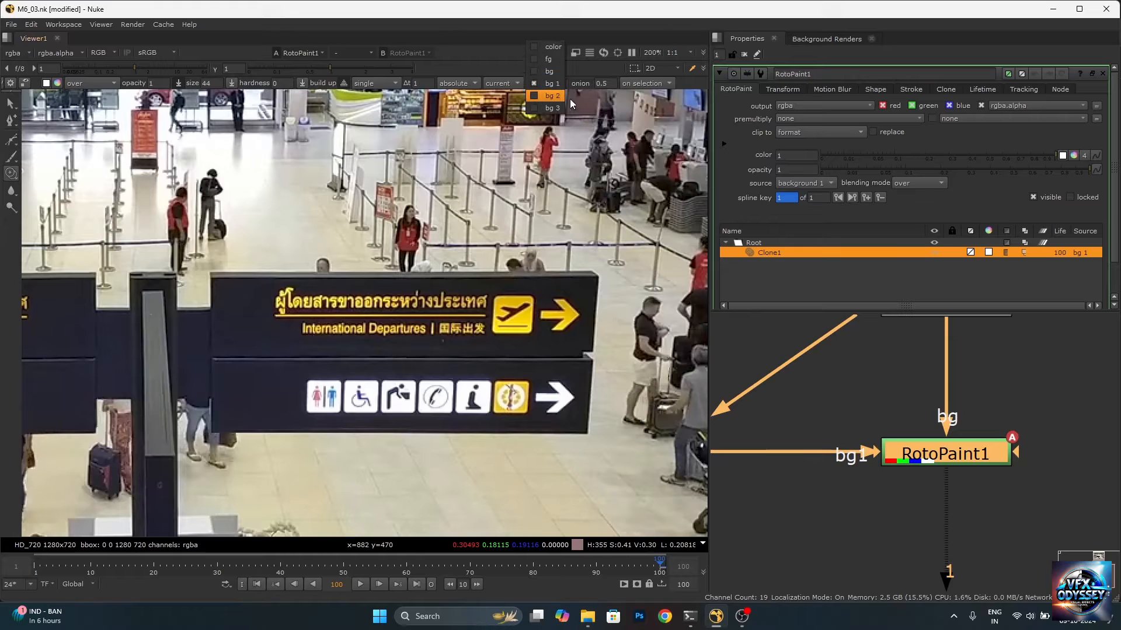
click(553, 60)
click(761, 284)
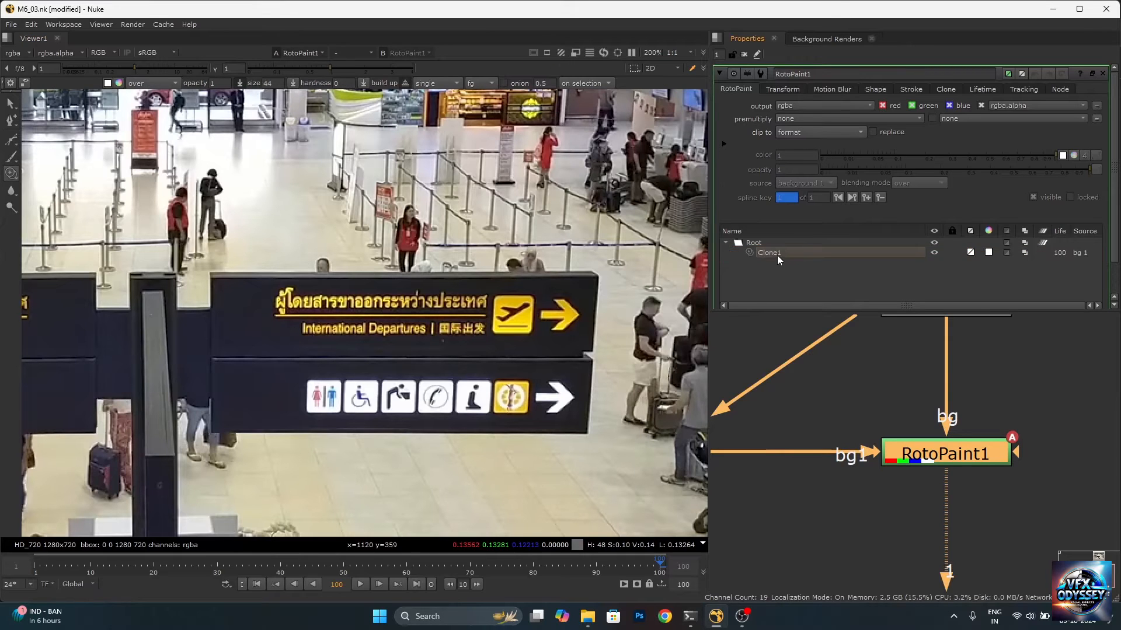
click(780, 252)
click(740, 279)
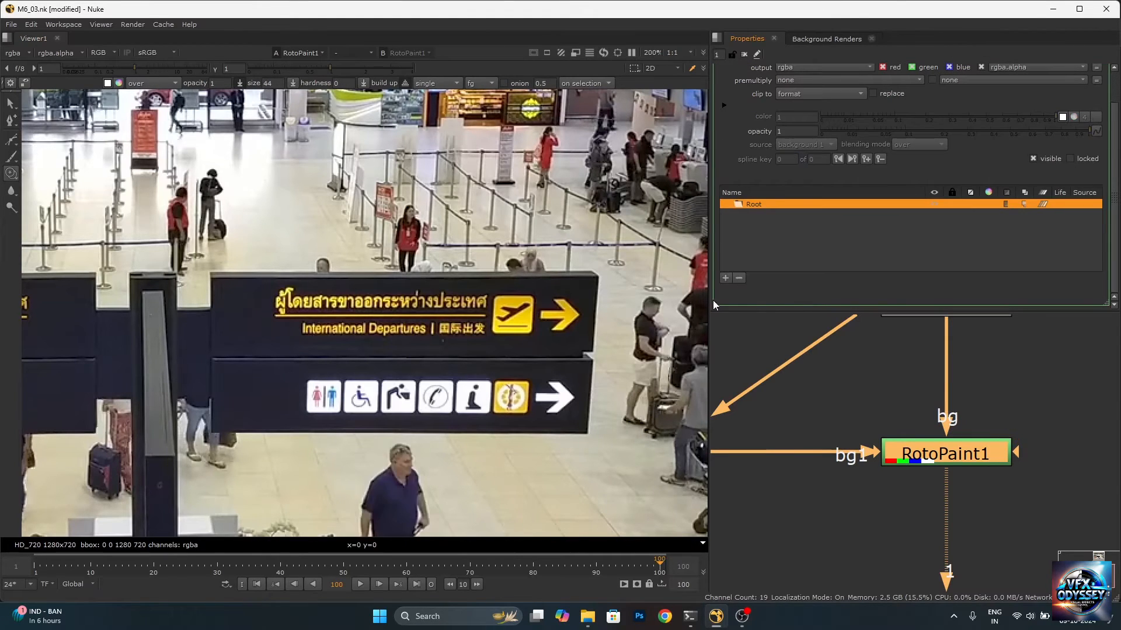
- Go to frame 1 and set the clone opacity to 0.3
scroll(419, 341, down, 3)
scroll(425, 353, up, 4)
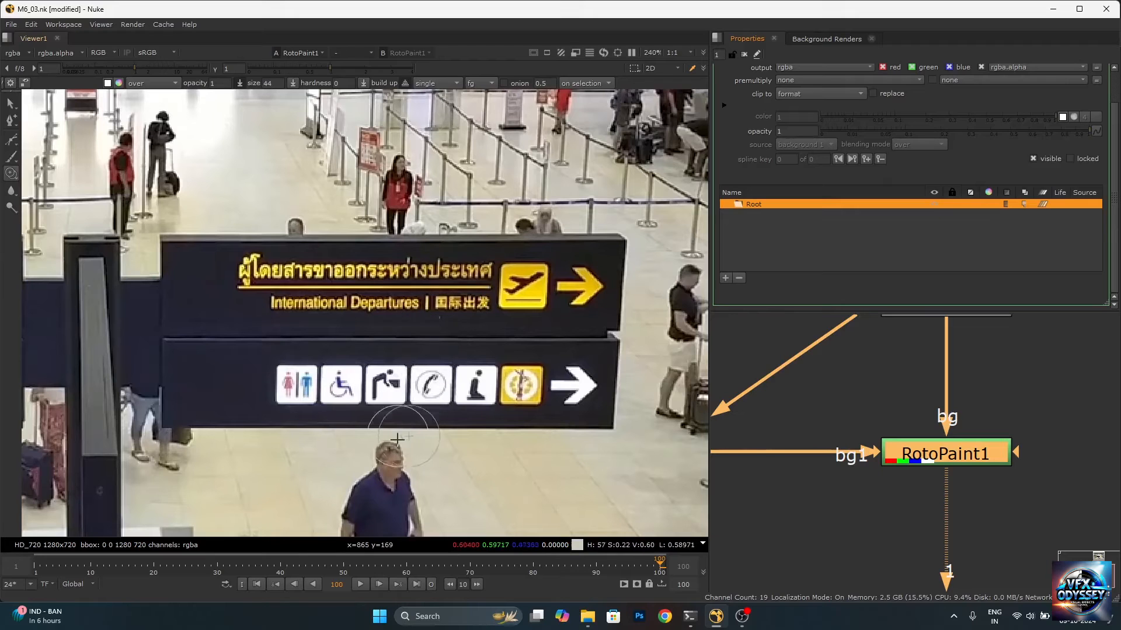
click(256, 584)
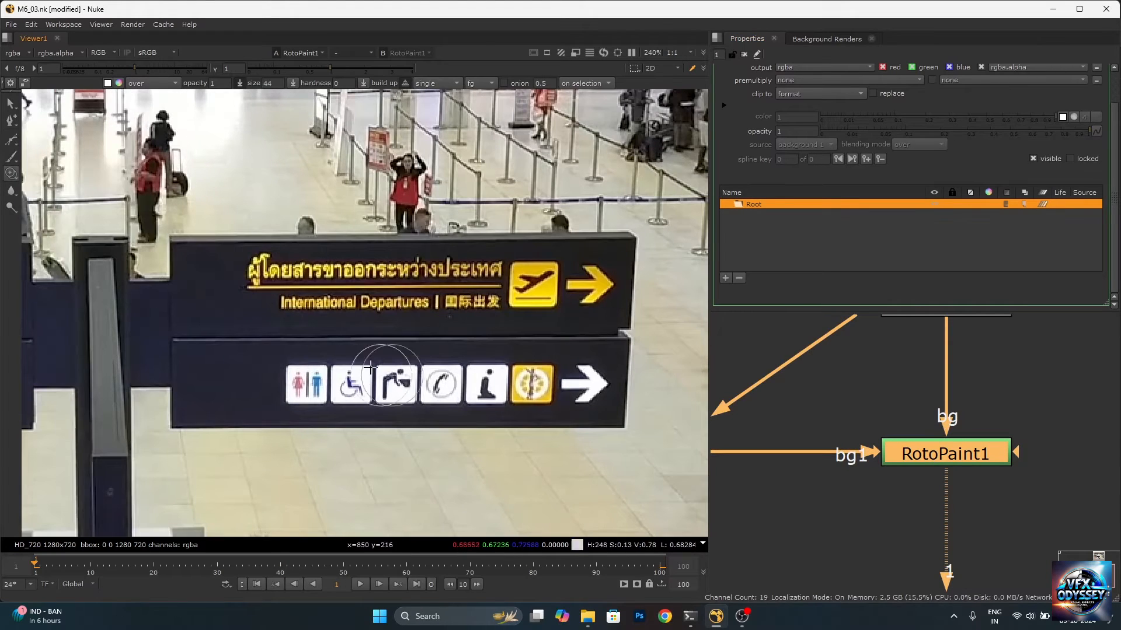
scroll(445, 285, up, 2)
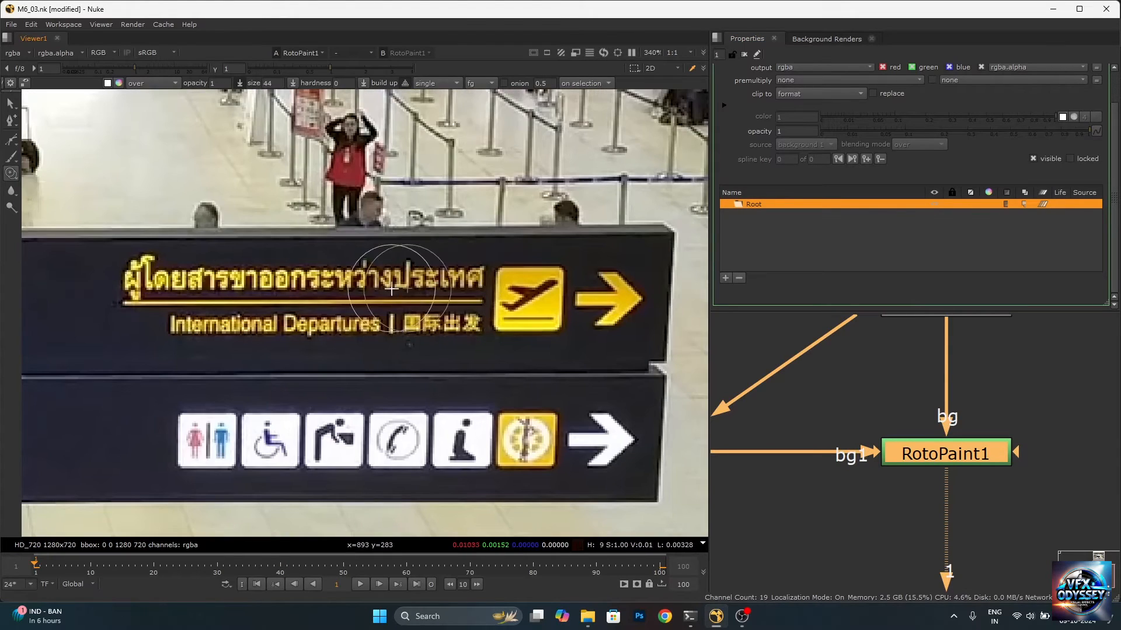
drag(655, 567, 327, 565)
click(258, 583)
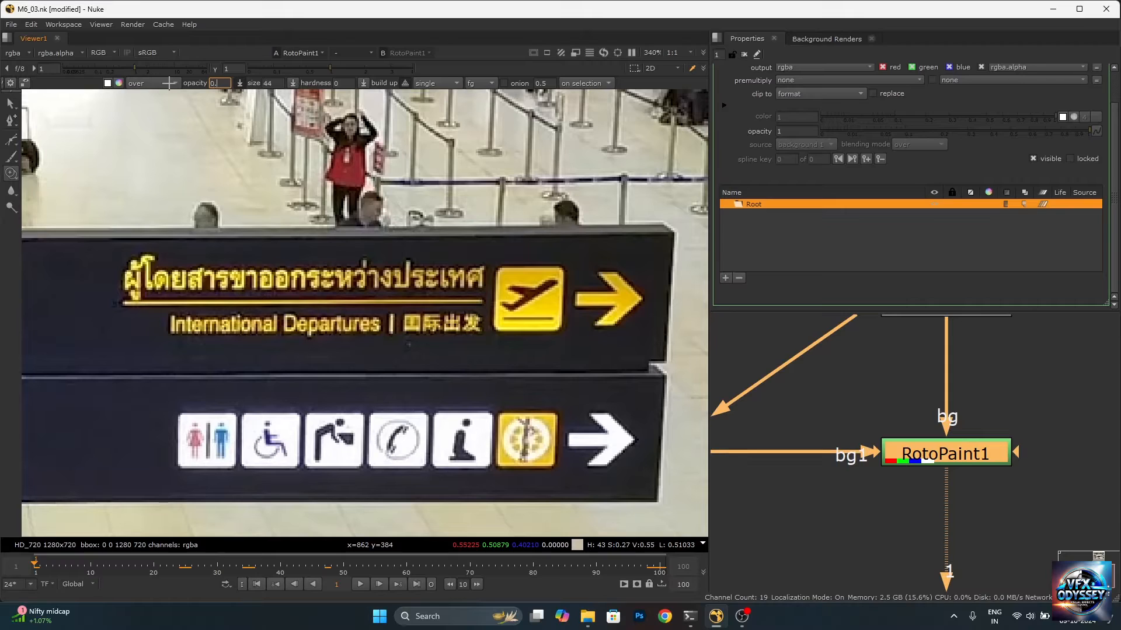
- Reduce the clone brush size to 19 and clone dark sign surface over the beginning of the International Departures lettering
scroll(338, 329, down, 5)
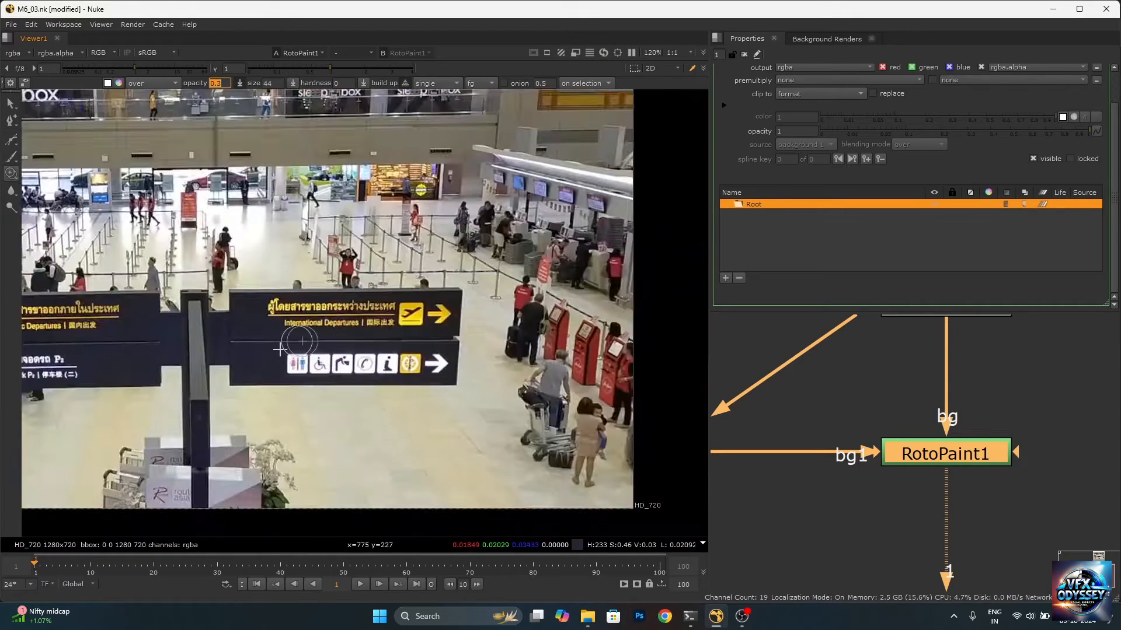
scroll(289, 348, up, 4)
scroll(269, 272, down, 5)
scroll(259, 272, up, 3)
scroll(255, 271, up, 4)
scroll(286, 251, down, 4)
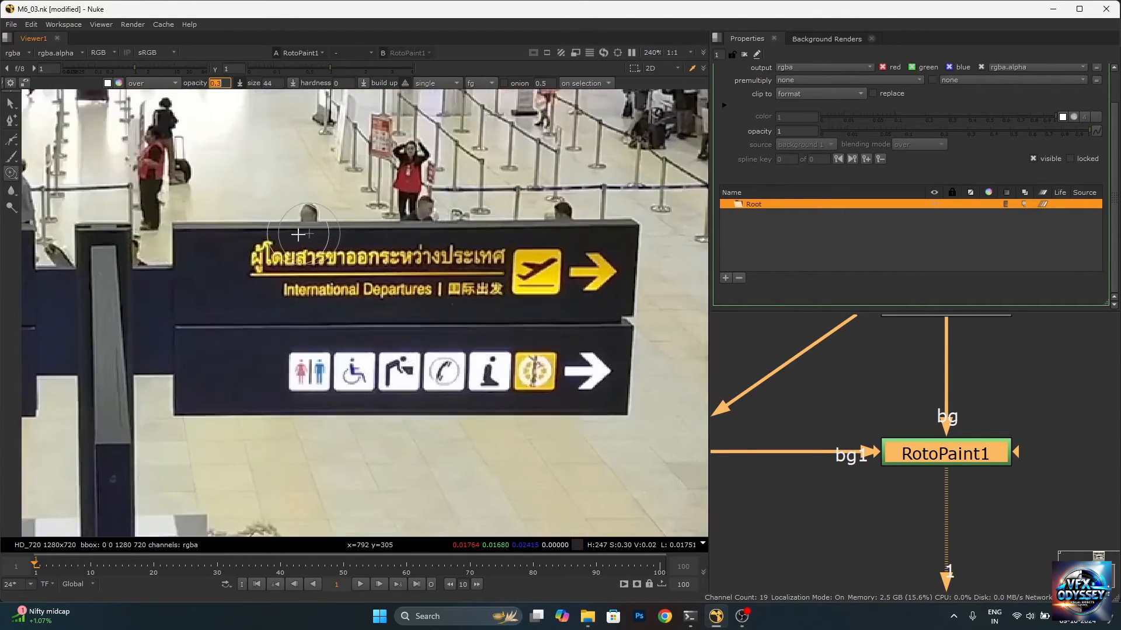
scroll(234, 257, up, 5)
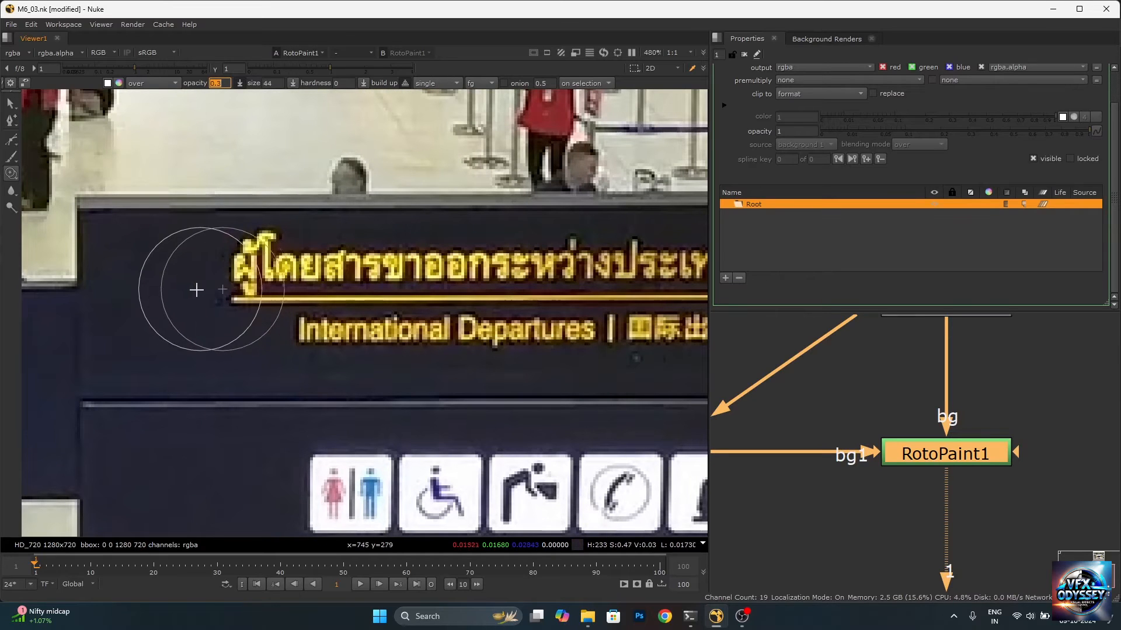
mouse_move(191, 291)
mouse_down()
mouse_move(329, 296)
mouse_move(385, 285)
mouse_move(358, 313)
mouse_move(286, 318)
mouse_move(299, 316)
mouse_up()
mouse_move(176, 326)
ctrl+mouse_down()
mouse_move(272, 335)
mouse_move(230, 320)
mouse_move(220, 290)
mouse_move(233, 274)
mouse_move(221, 270)
mouse_move(252, 267)
mouse_move(257, 292)
ctrl+mouse_up()
drag(257, 300, 298, 256)
mouse_move(283, 260)
mouse_down()
mouse_move(260, 303)
mouse_move(358, 270)
mouse_move(331, 245)
mouse_up()
mouse_move(291, 262)
mouse_down()
mouse_move(315, 307)
mouse_move(396, 371)
mouse_move(348, 300)
mouse_move(445, 326)
mouse_move(452, 340)
mouse_up()
ctrl+click(335, 271)
mouse_move(438, 249)
mouse_down()
mouse_move(508, 278)
mouse_move(489, 293)
mouse_up()
ctrl+click(345, 288)
scroll(353, 303, down, 4)
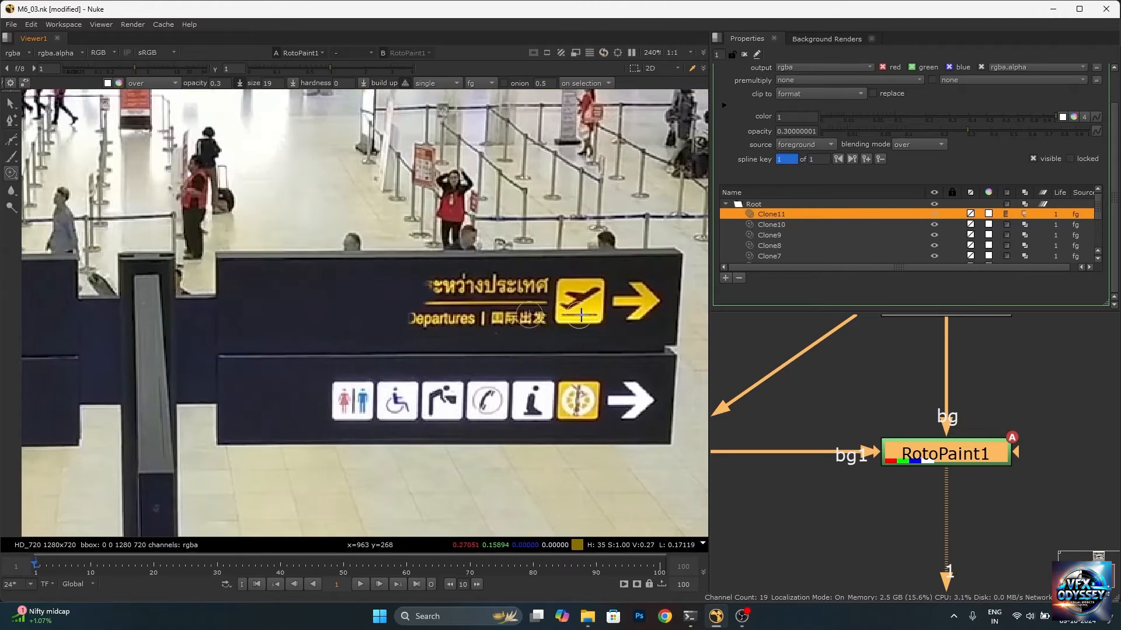
scroll(262, 315, up, 3)
mouse_move(250, 321)
mouse_down()
mouse_move(273, 343)
mouse_move(301, 300)
mouse_move(339, 340)
mouse_up()
scroll(282, 333, down, 5)
scroll(498, 327, up, 4)
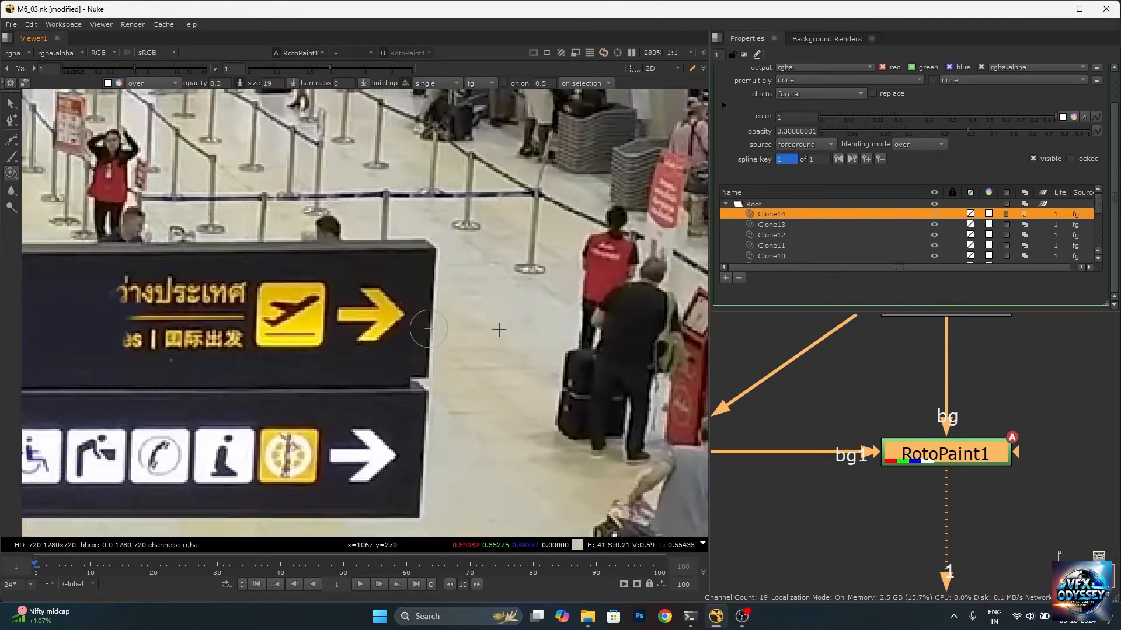
- Clone dark sign surface over the yellow arrow on the International Departures panel, resampling the source between strokes
scroll(402, 298, up, 3)
ctrl+click(401, 268)
mouse_move(340, 300)
mouse_down()
mouse_move(325, 296)
mouse_move(337, 285)
mouse_up()
ctrl+click(401, 252)
mouse_move(372, 300)
mouse_down()
mouse_move(346, 315)
mouse_move(370, 350)
mouse_move(333, 341)
mouse_move(345, 335)
mouse_move(317, 346)
mouse_up()
ctrl+click(403, 240)
ctrl+click(399, 319)
ctrl+click(406, 350)
ctrl+click(385, 333)
drag(310, 319, 310, 310)
middle_drag(312, 312, 412, 352)
ctrl+click(422, 333)
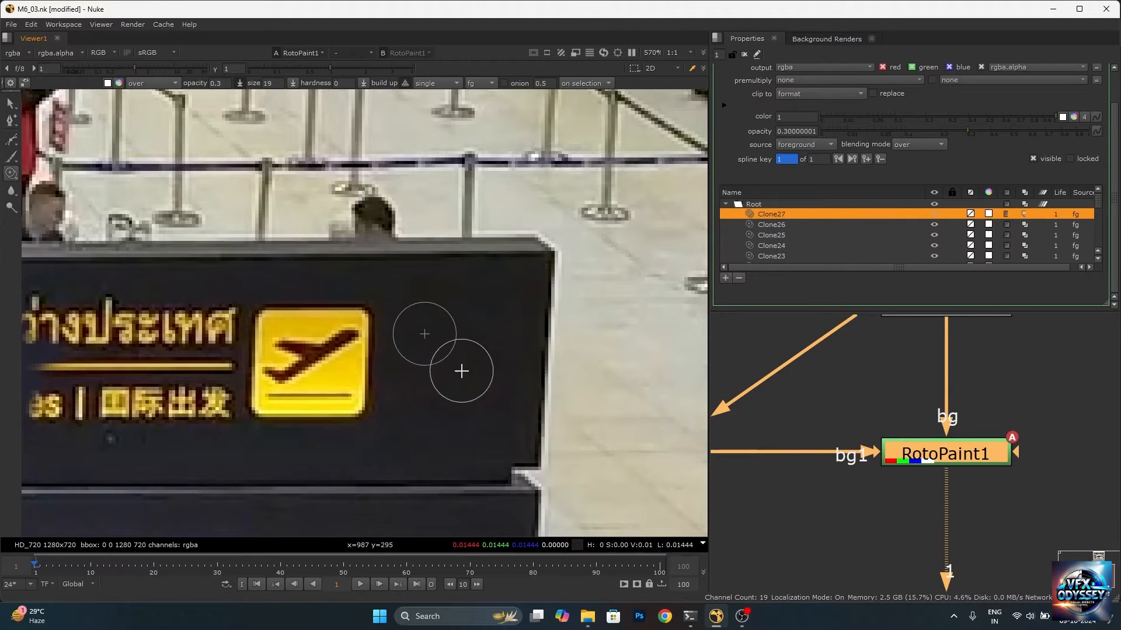
- Clone out the yellow airplane icon on the upper sign panel using nearby dark surface as source
drag(460, 370, 487, 390)
ctrl+click(444, 314)
mouse_move(379, 321)
mouse_down()
mouse_move(358, 363)
mouse_move(358, 415)
mouse_move(373, 418)
mouse_up()
ctrl+click(430, 331)
scroll(369, 434, down, 1)
middle_drag(369, 434, 477, 418)
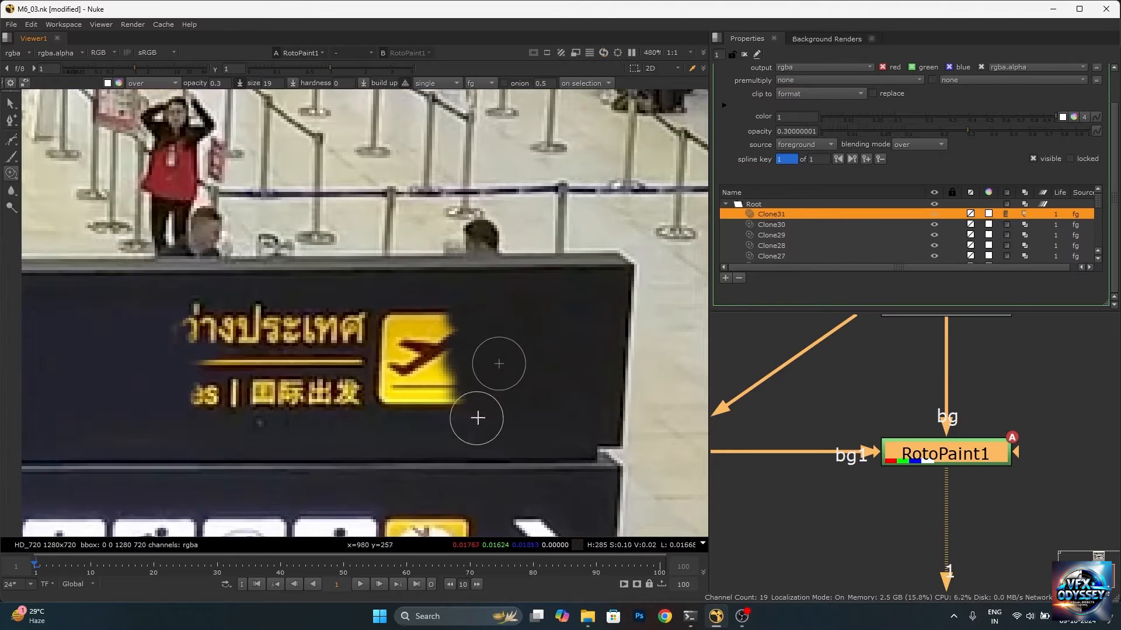
ctrl+click(520, 325)
mouse_move(459, 326)
mouse_down()
mouse_move(411, 348)
mouse_move(468, 391)
mouse_up()
ctrl+click(497, 360)
drag(431, 357, 441, 418)
mouse_move(435, 385)
mouse_down()
mouse_move(424, 344)
mouse_move(409, 368)
mouse_move(415, 385)
mouse_move(387, 390)
mouse_up()
ctrl+click(481, 361)
ctrl+click(403, 344)
scroll(432, 469, up, 3)
ctrl+click(467, 304)
drag(367, 347, 370, 335)
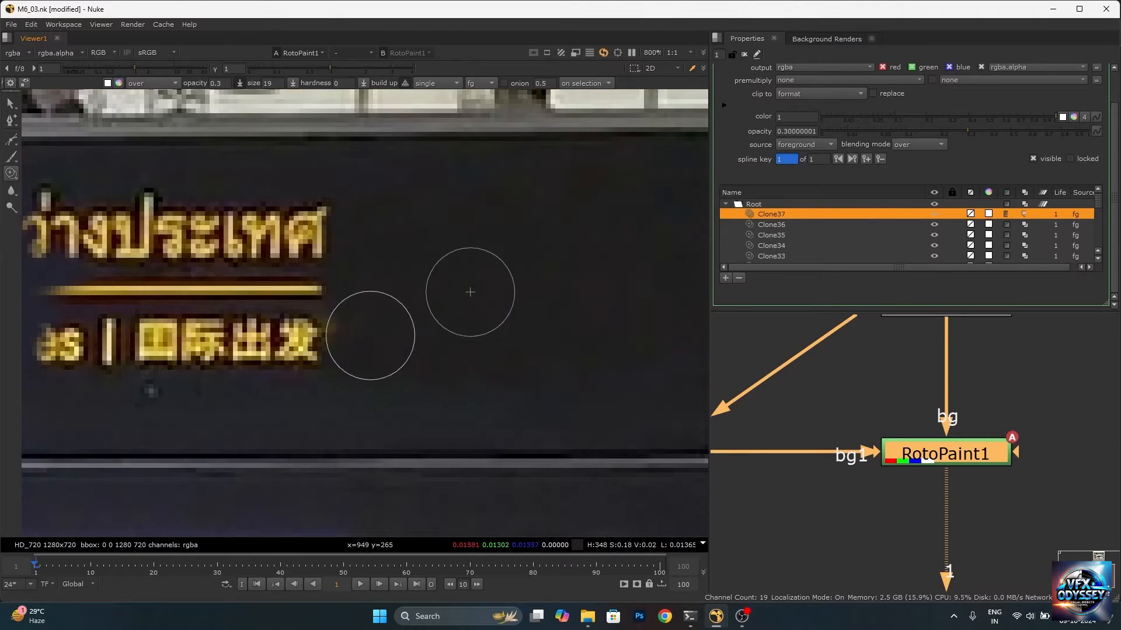
- Clone over the end of the remaining Thai and Chinese lettering, working back toward the middle of the panel
scroll(371, 336, down, 2)
middle_drag(305, 320, 375, 345)
ctrl+click(443, 280)
mouse_move(368, 298)
mouse_down()
mouse_move(356, 292)
mouse_move(394, 282)
mouse_up()
mouse_move(403, 356)
mouse_down()
mouse_move(415, 370)
mouse_move(308, 335)
mouse_move(297, 302)
mouse_up()
scroll(293, 301, down, 1)
middle_drag(291, 301, 385, 337)
scroll(383, 320, up, 2)
drag(409, 312, 380, 296)
ctrl+click(437, 300)
mouse_move(372, 333)
mouse_down()
mouse_move(358, 335)
mouse_move(341, 304)
mouse_up()
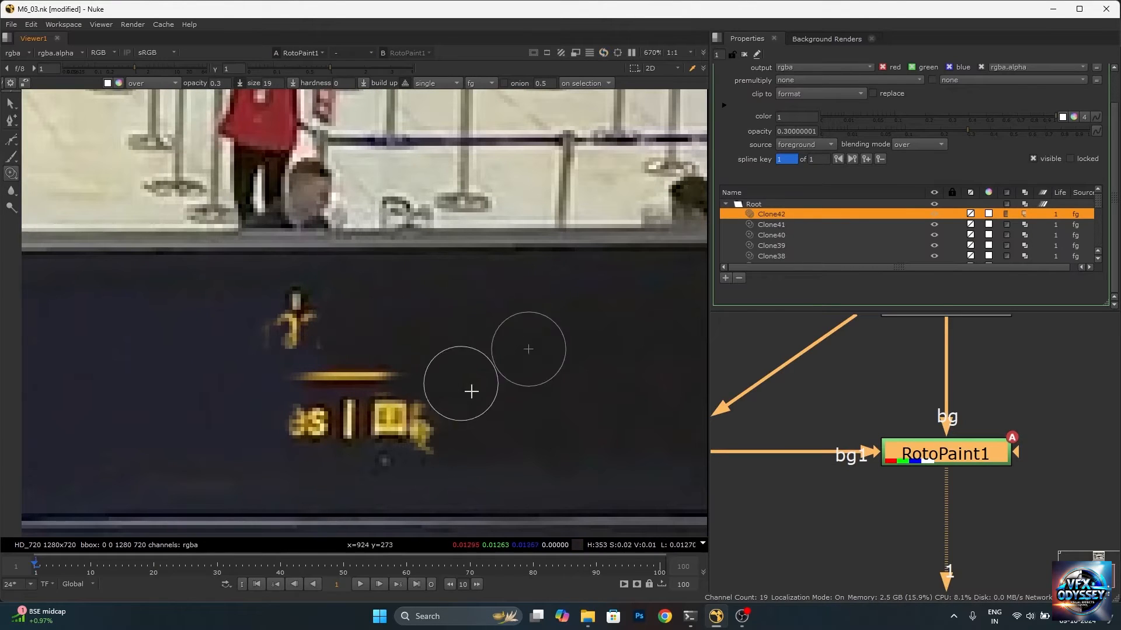
- Clone out the last letter fragments and the underline remnant in the middle of the upper sign panel
drag(426, 409, 394, 444)
drag(383, 389, 330, 371)
ctrl+click(490, 385)
drag(370, 432, 295, 422)
ctrl+click(426, 359)
mouse_move(323, 366)
mouse_down()
mouse_move(328, 344)
mouse_move(299, 301)
mouse_up()
scroll(448, 385, down, 5)
- Set the clone opacity to 0.01 and blend the bluish side of the upper sign panel with faint strokes
scroll(392, 445, up, 1)
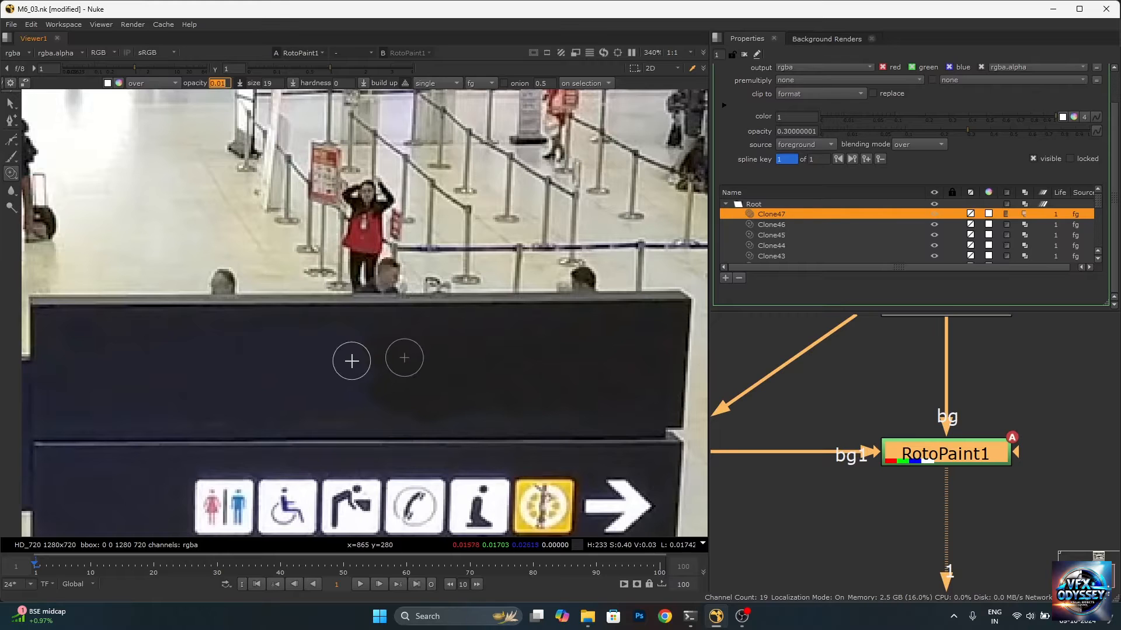
scroll(352, 362, up, 4)
scroll(381, 330, down, 4)
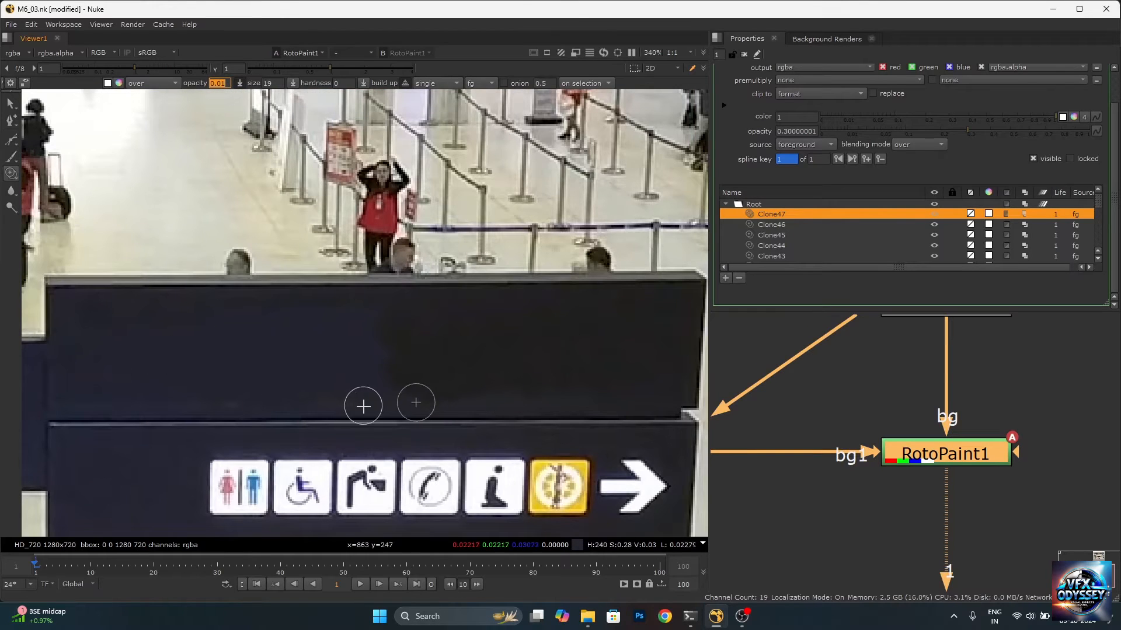
scroll(338, 381, up, 2)
mouse_move(140, 369)
ctrl+mouse_down()
mouse_move(214, 416)
mouse_move(145, 414)
ctrl+mouse_up()
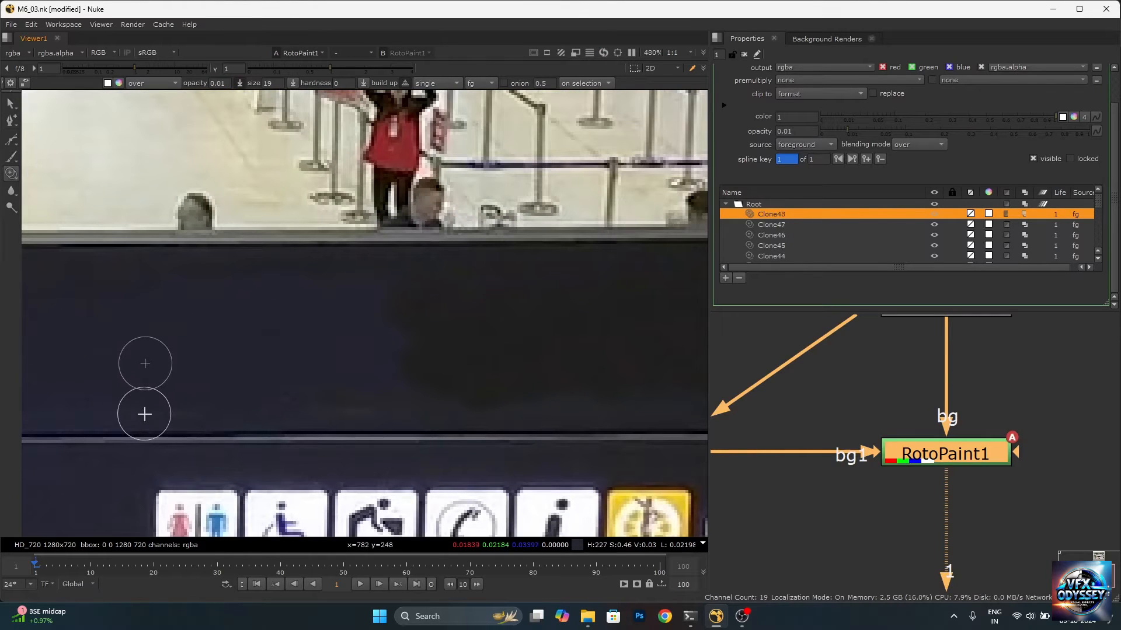
drag(214, 414, 153, 396)
mouse_move(130, 358)
ctrl+mouse_down()
mouse_move(217, 405)
mouse_move(363, 405)
ctrl+mouse_up()
drag(363, 405, 288, 405)
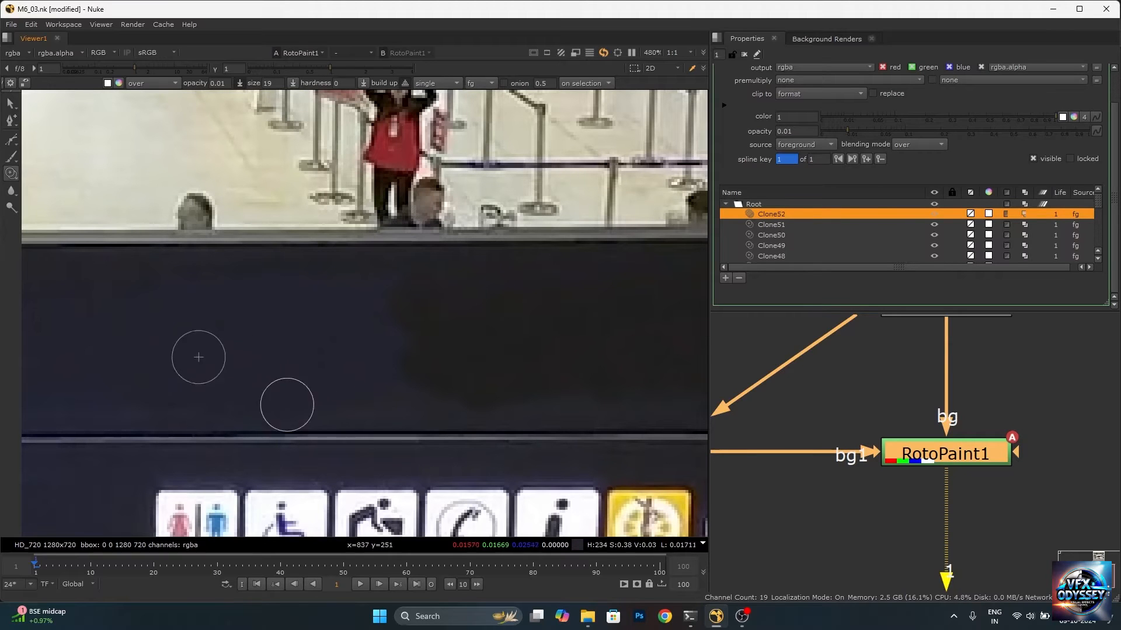
mouse_move(320, 345)
ctrl+mouse_down()
mouse_move(450, 350)
mouse_move(383, 323)
ctrl+mouse_up()
mouse_move(295, 332)
ctrl+mouse_down()
mouse_move(386, 315)
mouse_move(373, 336)
ctrl+mouse_up()
- Enlarge the clone brush to about 33.6 and soften the tonal seam in the middle of the upper panel
shift+drag(373, 336, 393, 336)
mouse_move(318, 338)
ctrl+mouse_down()
mouse_move(393, 348)
mouse_move(459, 394)
ctrl+mouse_up()
drag(459, 394, 419, 348)
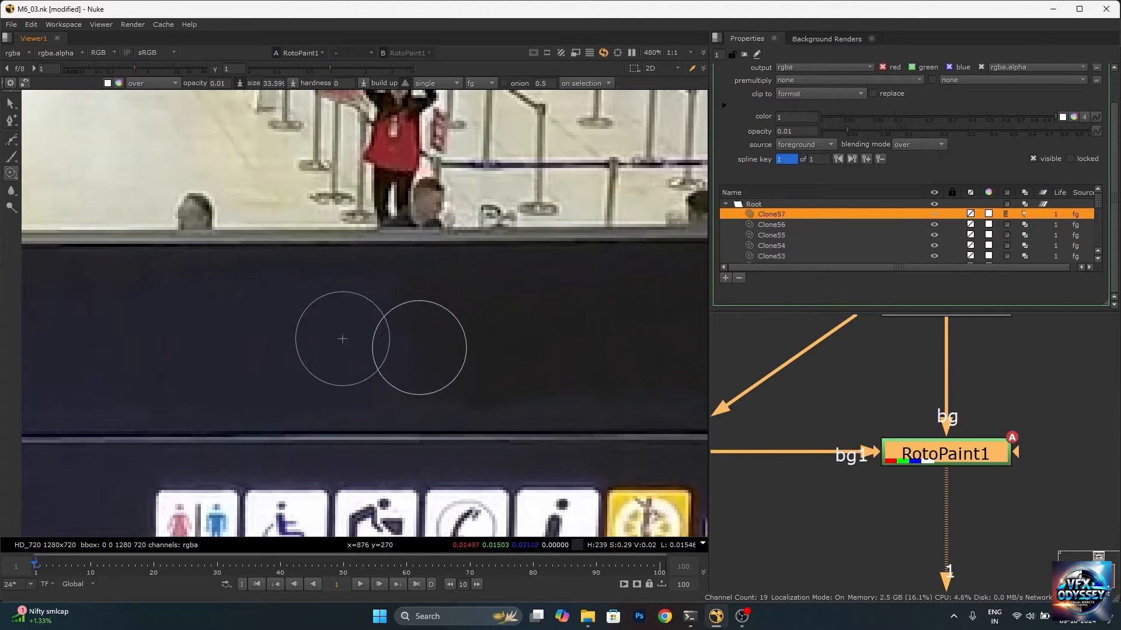
ctrl+drag(325, 323, 442, 308)
drag(442, 307, 403, 374)
scroll(351, 385, down, 1)
ctrl+drag(320, 355, 410, 388)
scroll(439, 374, down, 4)
scroll(551, 380, up, 4)
- Blend the blue and black tones across the width of the upper panel with broad faint clone strokes
mouse_move(605, 316)
ctrl+mouse_down()
mouse_move(523, 349)
mouse_move(375, 323)
ctrl+mouse_up()
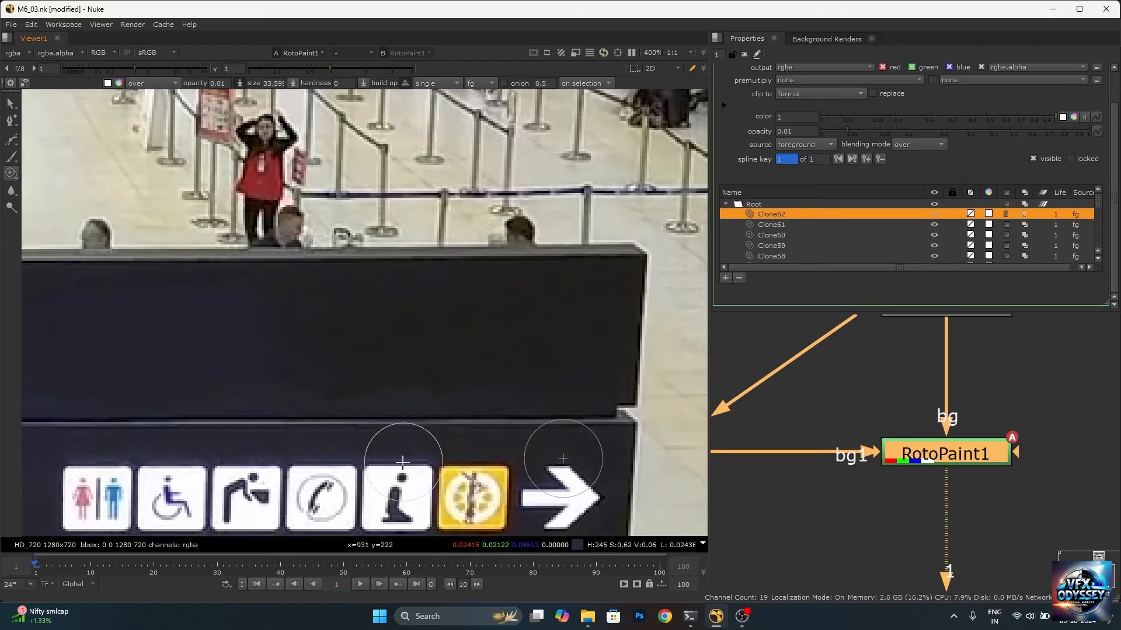
ctrl+drag(91, 346, 224, 356)
mouse_move(172, 327)
ctrl+mouse_down()
mouse_move(345, 333)
mouse_move(470, 317)
ctrl+mouse_up()
mouse_move(122, 348)
ctrl+mouse_down()
mouse_move(370, 355)
mouse_move(340, 315)
ctrl+mouse_up()
scroll(509, 400, down, 5)
scroll(532, 383, up, 6)
ctrl+drag(374, 357, 456, 360)
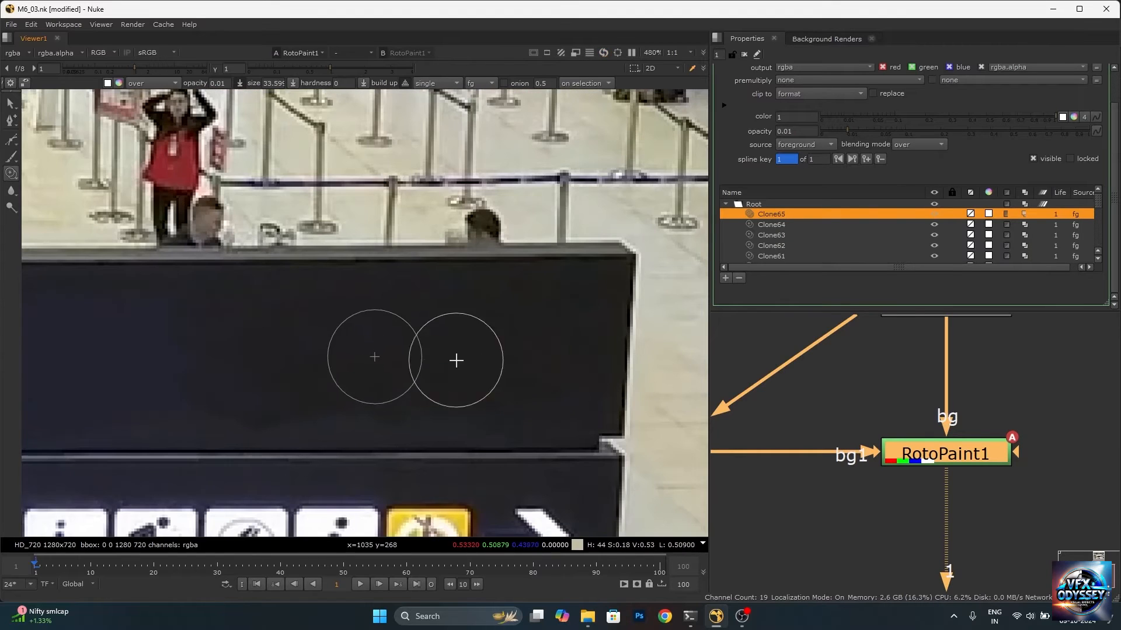
- Reduce the clone brush size to about 27.7 and even out the patchy tones across the blank upper panel
shift+drag(569, 370, 546, 370)
mouse_move(418, 378)
ctrl+mouse_down()
mouse_move(367, 391)
mouse_move(389, 414)
ctrl+mouse_up()
mouse_move(390, 399)
mouse_down()
mouse_move(375, 421)
mouse_move(428, 414)
mouse_up()
ctrl+drag(357, 383, 312, 411)
drag(312, 411, 220, 427)
mouse_move(272, 373)
ctrl+mouse_down()
mouse_move(170, 400)
mouse_move(204, 408)
ctrl+mouse_up()
scroll(432, 356, down, 3)
scroll(429, 339, up, 4)
ctrl+drag(458, 333, 303, 335)
mouse_move(313, 326)
ctrl+mouse_down()
mouse_move(465, 325)
mouse_move(512, 339)
ctrl+mouse_up()
mouse_move(418, 340)
ctrl+mouse_down()
mouse_move(470, 408)
mouse_move(497, 307)
ctrl+mouse_up()
mouse_move(438, 331)
ctrl+mouse_down()
mouse_move(433, 423)
mouse_move(373, 436)
ctrl+mouse_up()
mouse_move(413, 341)
ctrl+mouse_down()
mouse_move(342, 310)
mouse_move(295, 311)
ctrl+mouse_up()
mouse_move(328, 337)
ctrl+mouse_down()
mouse_move(323, 415)
mouse_move(269, 416)
ctrl+mouse_up()
mouse_move(352, 372)
ctrl+mouse_down()
mouse_move(235, 357)
mouse_move(262, 379)
ctrl+mouse_up()
scroll(351, 397, down, 6)
scroll(575, 341, up, 7)
- Finish smoothing the upper panel with more resampled clone strokes at 0.01 opacity over the remaining uneven patches
mouse_move(618, 298)
ctrl+mouse_down()
mouse_move(623, 232)
mouse_move(439, 255)
ctrl+mouse_up()
mouse_move(493, 335)
ctrl+mouse_down()
mouse_move(461, 260)
mouse_move(233, 280)
ctrl+mouse_up()
ctrl+drag(506, 294, 498, 363)
drag(497, 363, 411, 357)
ctrl+drag(468, 317, 575, 309)
drag(576, 310, 555, 318)
mouse_move(588, 336)
ctrl+mouse_down()
mouse_move(544, 300)
mouse_move(567, 300)
ctrl+mouse_up()
ctrl+drag(480, 366, 491, 315)
drag(491, 315, 460, 353)
scroll(460, 352, down, 6)
scroll(351, 374, up, 4)
ctrl+drag(450, 241, 377, 249)
drag(376, 249, 383, 283)
drag(459, 407, 345, 249)
mouse_move(345, 248)
mouse_down()
mouse_move(325, 253)
mouse_move(374, 266)
mouse_up()
mouse_move(395, 270)
mouse_down()
mouse_move(408, 332)
mouse_move(184, 346)
mouse_up()
scroll(603, 336, down, 5)
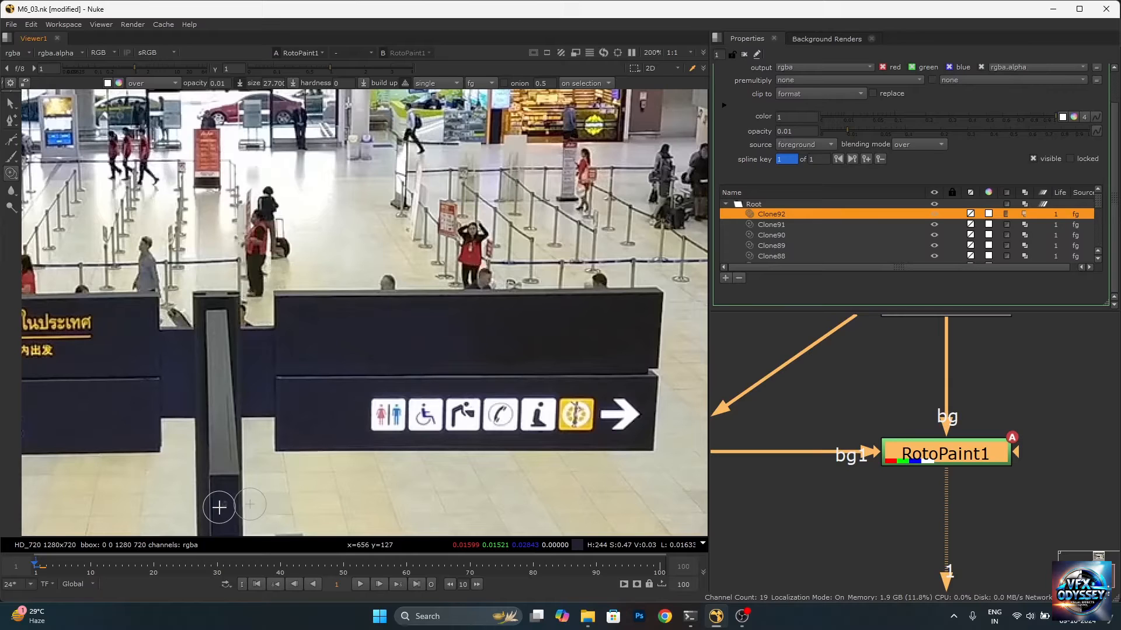
- Advance to frame 2 to compare the sign there, and deselect RotoPaint1 in the node graph
key(Right)
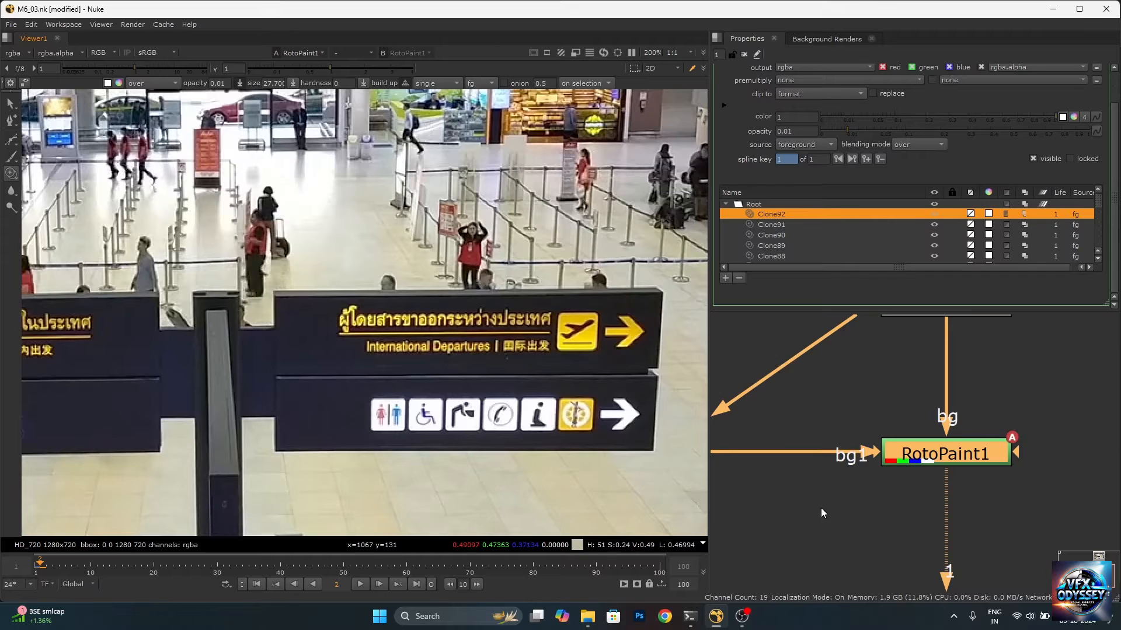
scroll(835, 495, down, 5)
scroll(948, 461, down, 3)
scroll(886, 470, up, 4)
click(770, 408)
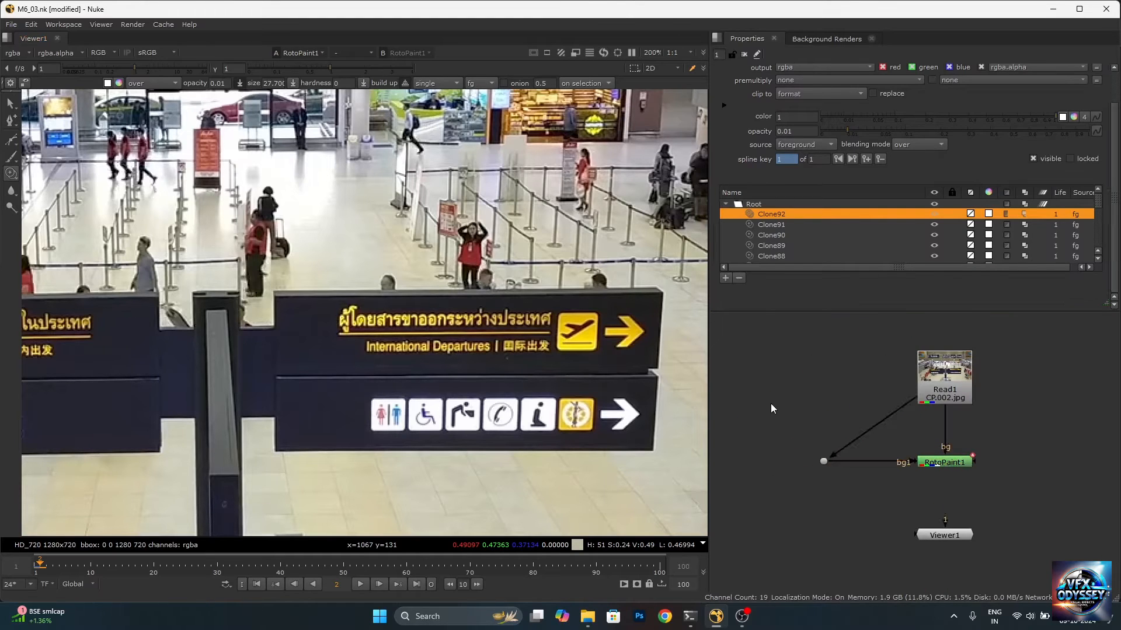
- Add a FrameHold node and insert it between Read1 and the dot feeding RotoPaint1's bg1 input
key(Tab)
text(r)
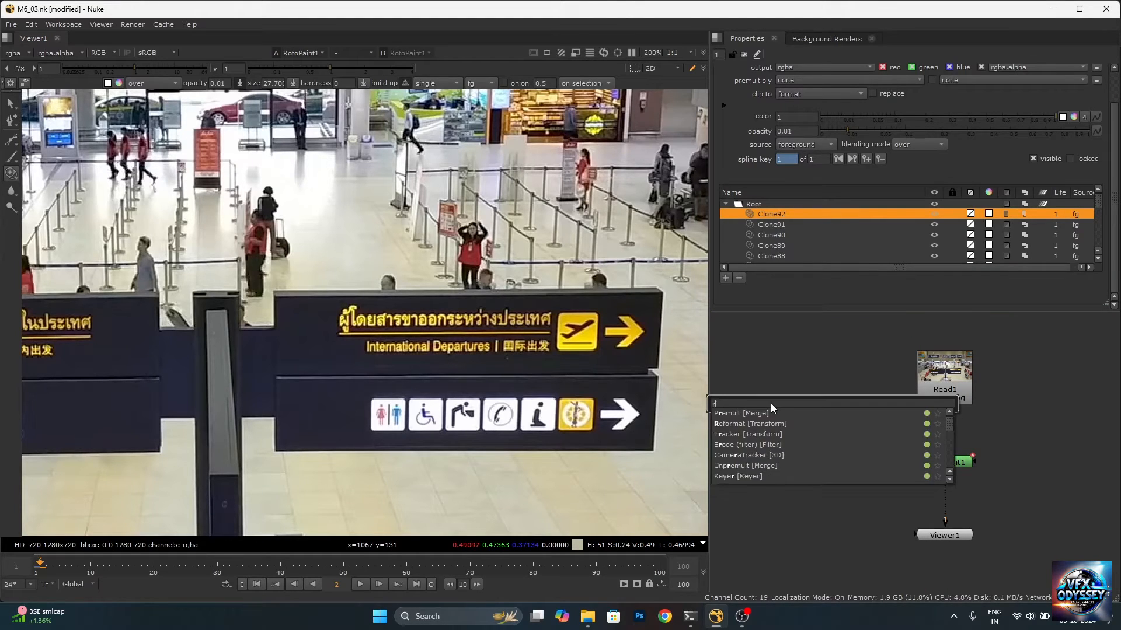
key(BackSpace)
text(framehol)
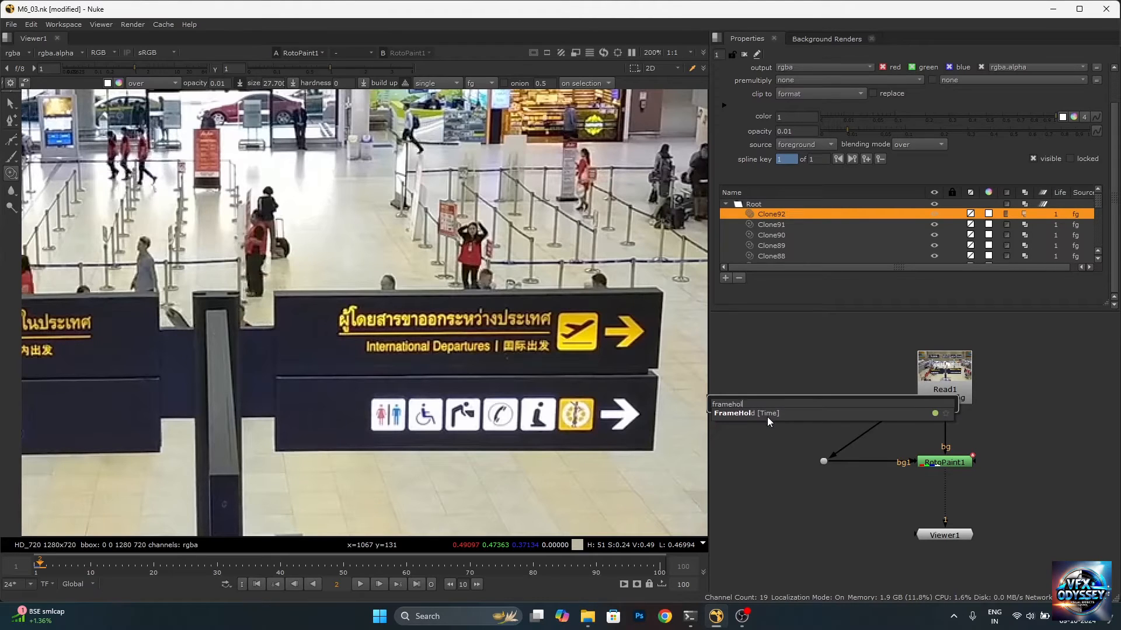
click(767, 416)
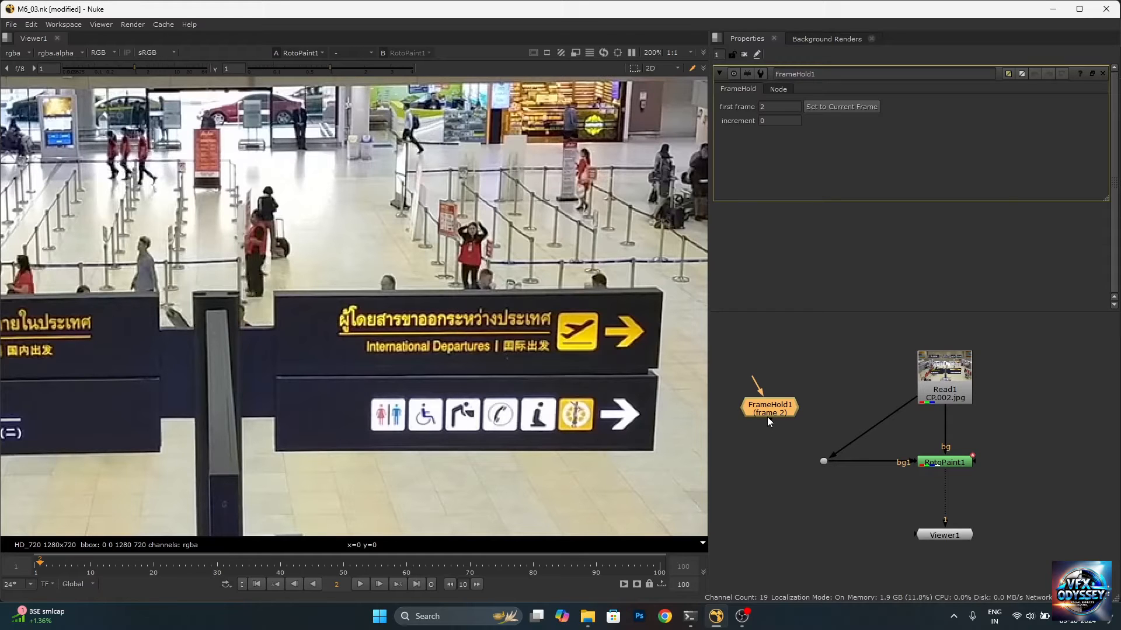
scroll(820, 431, up, 2)
scroll(813, 415, down, 2)
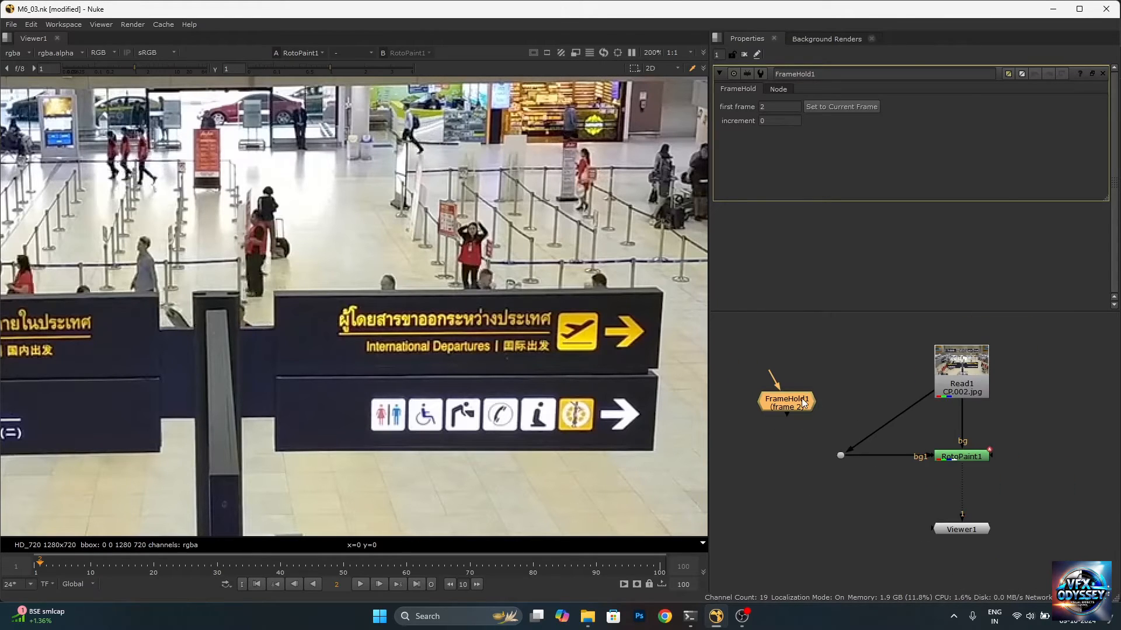
drag(802, 402, 857, 413)
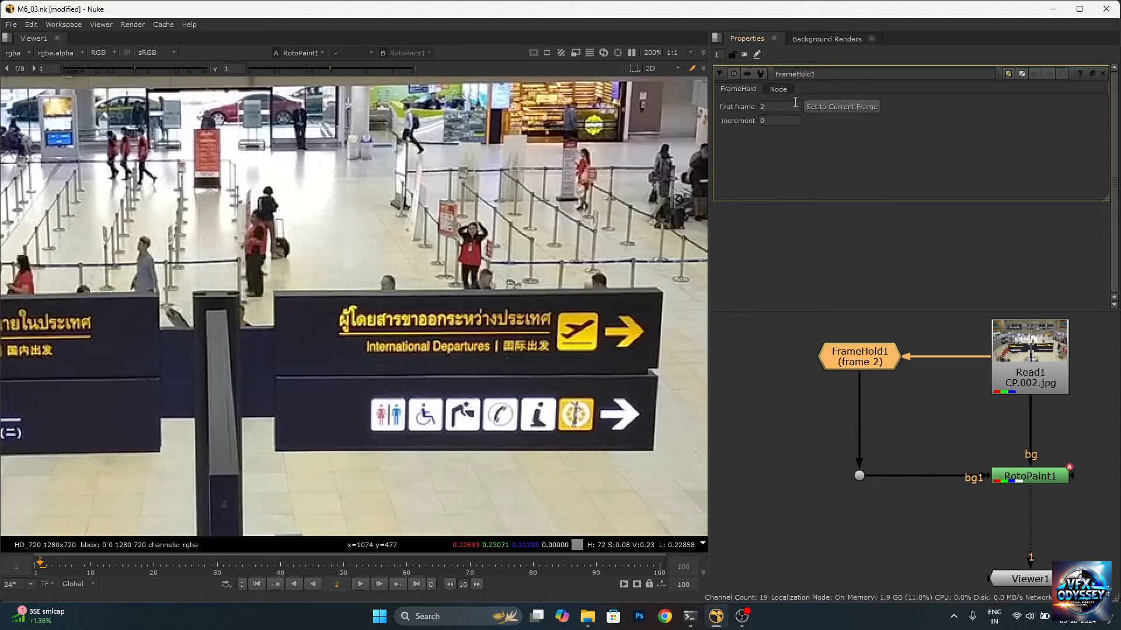
- Set FrameHold1's first frame to the current frame 1 and scrub ahead to compare the sign on frame 2
click(255, 584)
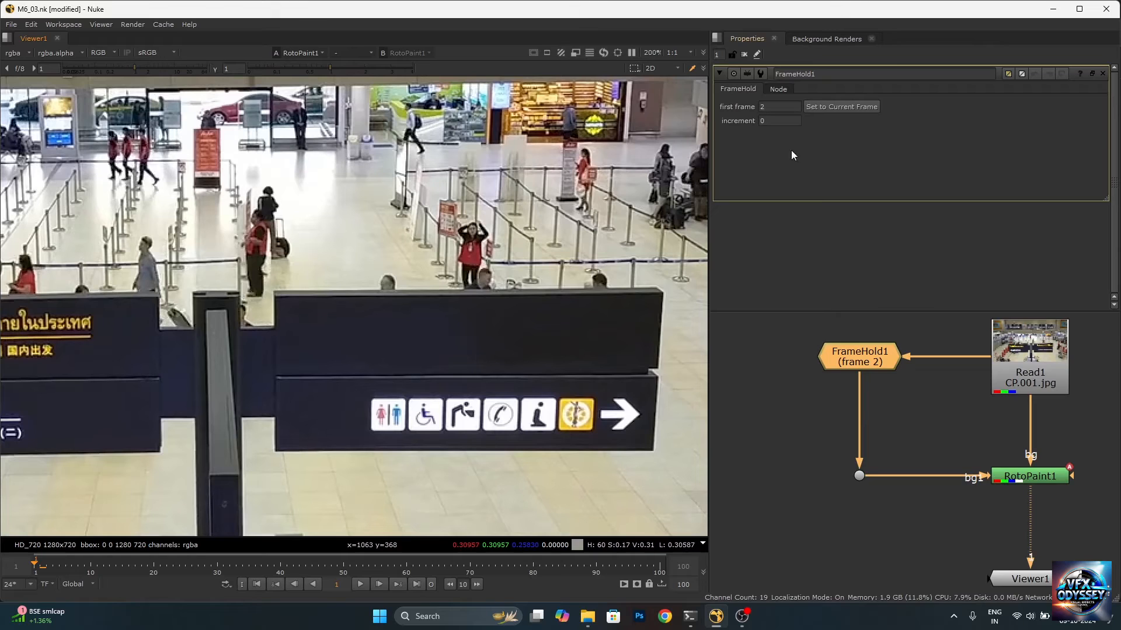
click(831, 107)
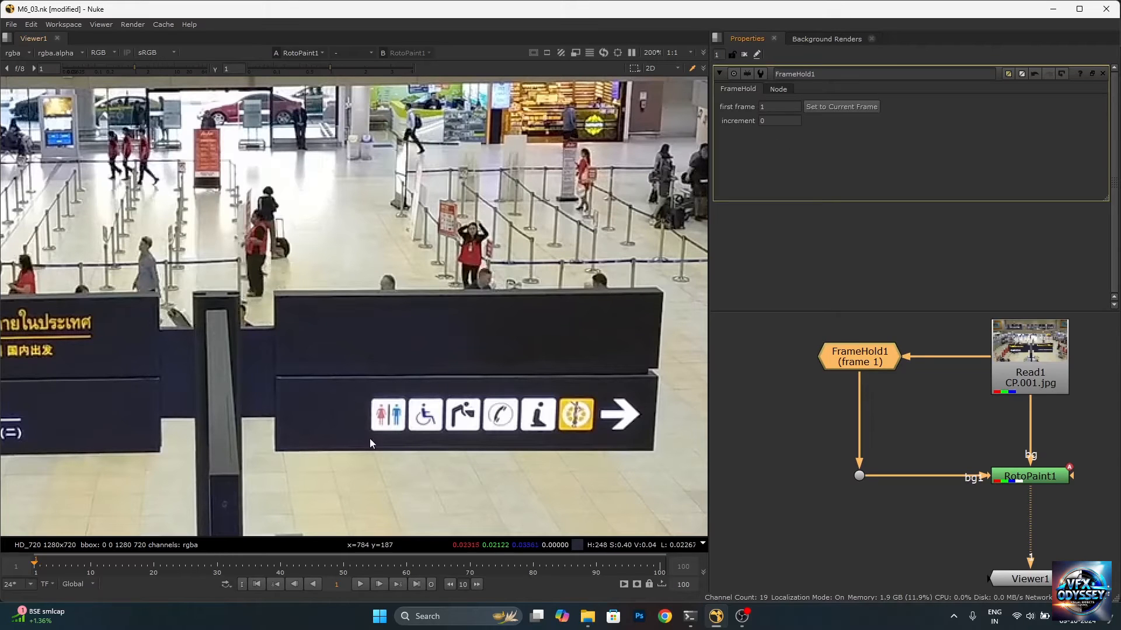
click(295, 566)
drag(295, 567, 41, 567)
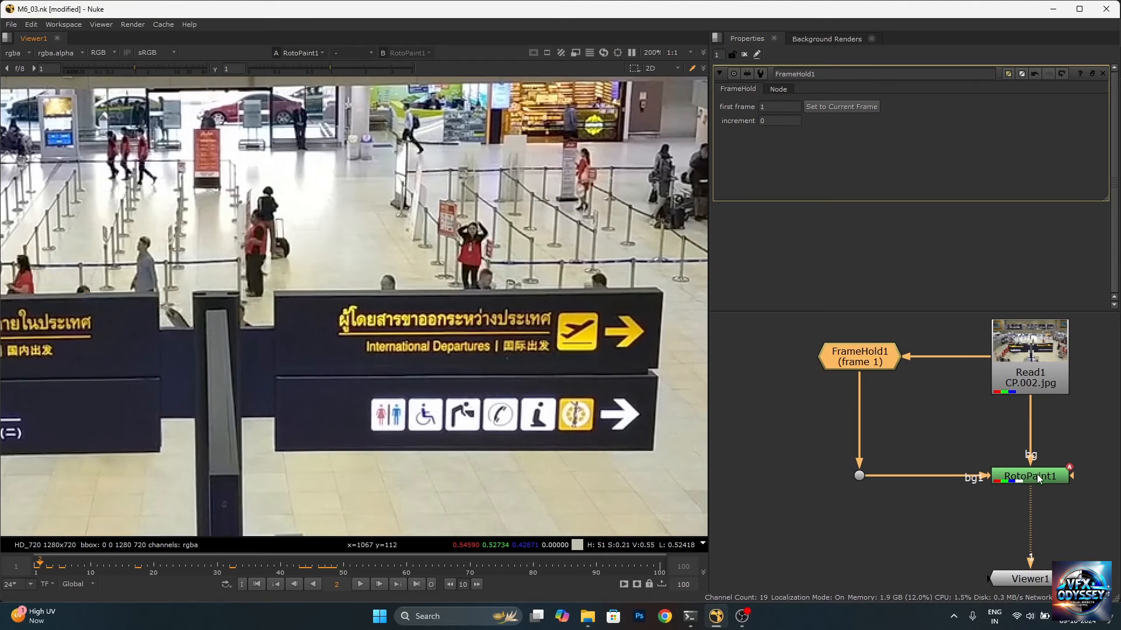
- Detach RotoPaint1 from Read1, delete the dot, and move RotoPaint1 directly below FrameHold1
drag(1032, 408, 1032, 409)
drag(1082, 461, 890, 520)
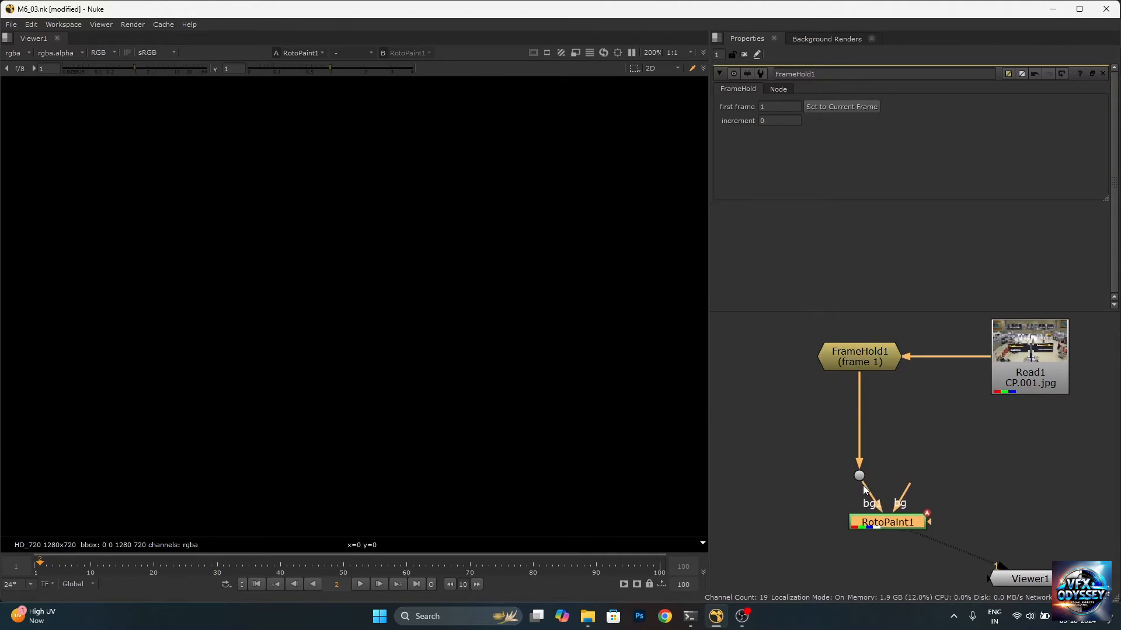
drag(859, 469, 862, 478)
key(Delete)
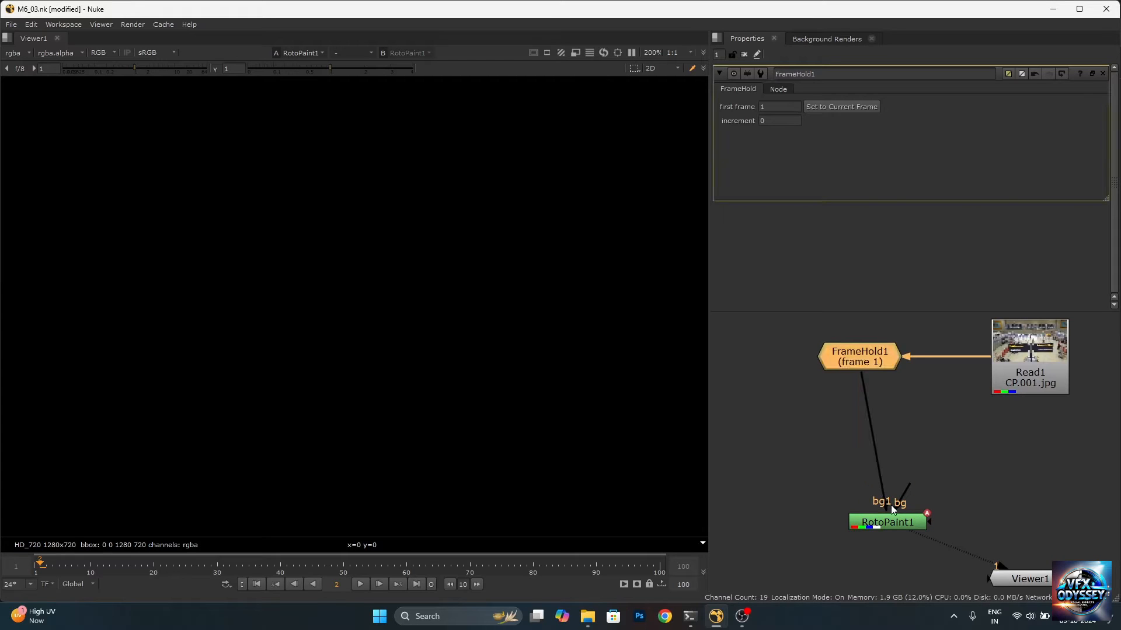
drag(881, 524, 850, 476)
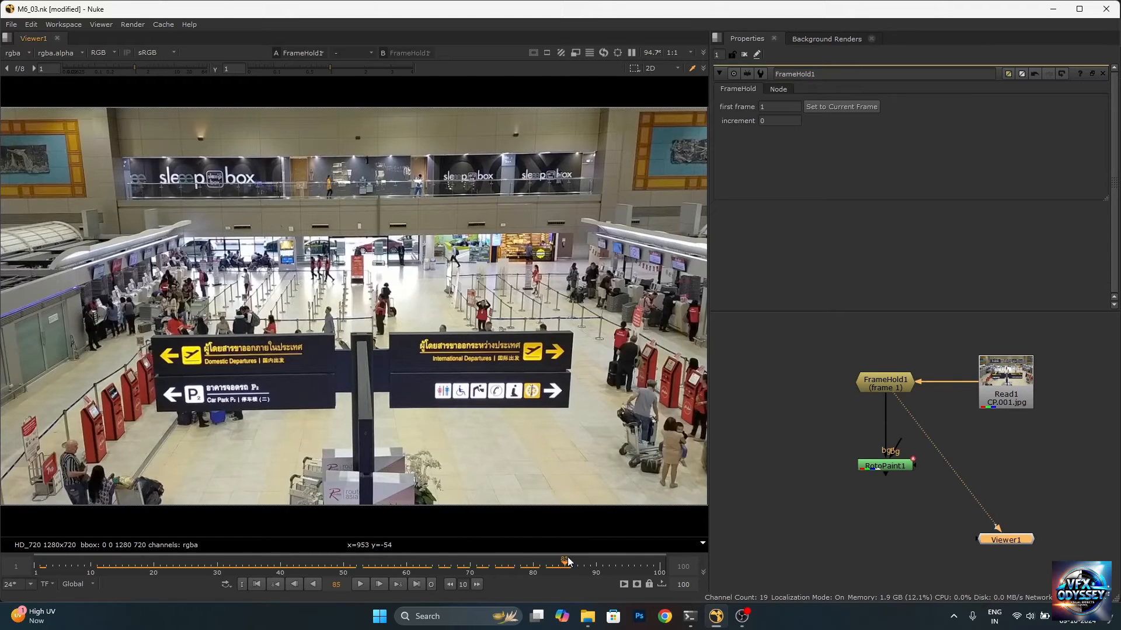
- Play the timeline with FrameHold1 in the viewer to check that the image is held
click(135, 562)
click(360, 584)
click(360, 584)
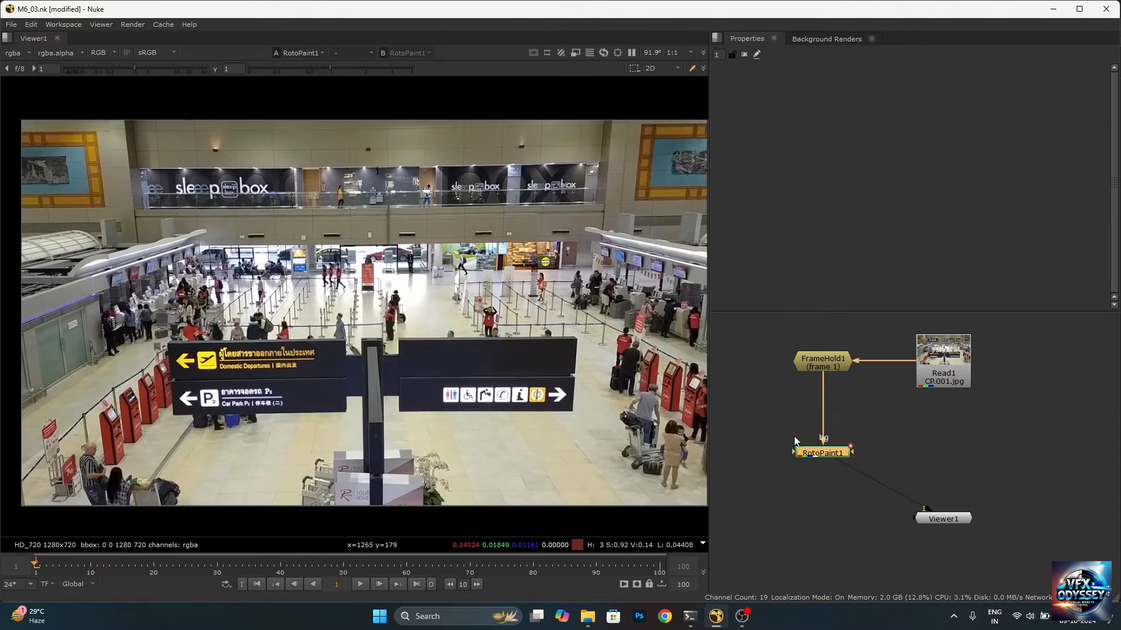
- Create a second RotoPaint node below Read1 and connect its bg input to Read1
scroll(863, 452, up, 2)
scroll(869, 461, down, 1)
scroll(870, 474, down, 1)
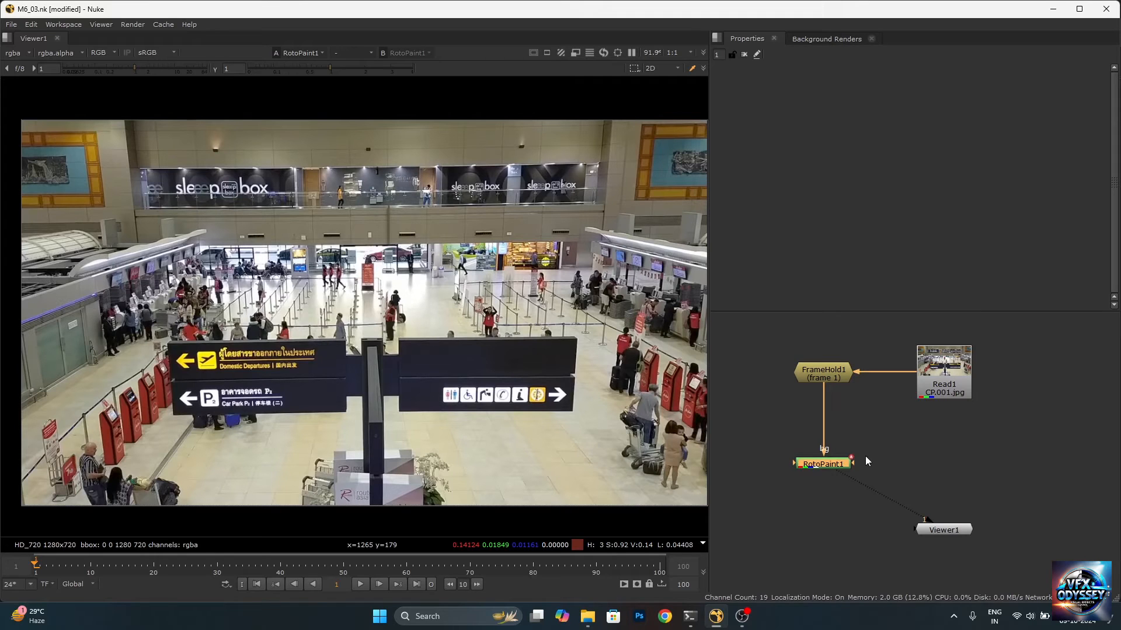
scroll(915, 470, up, 2)
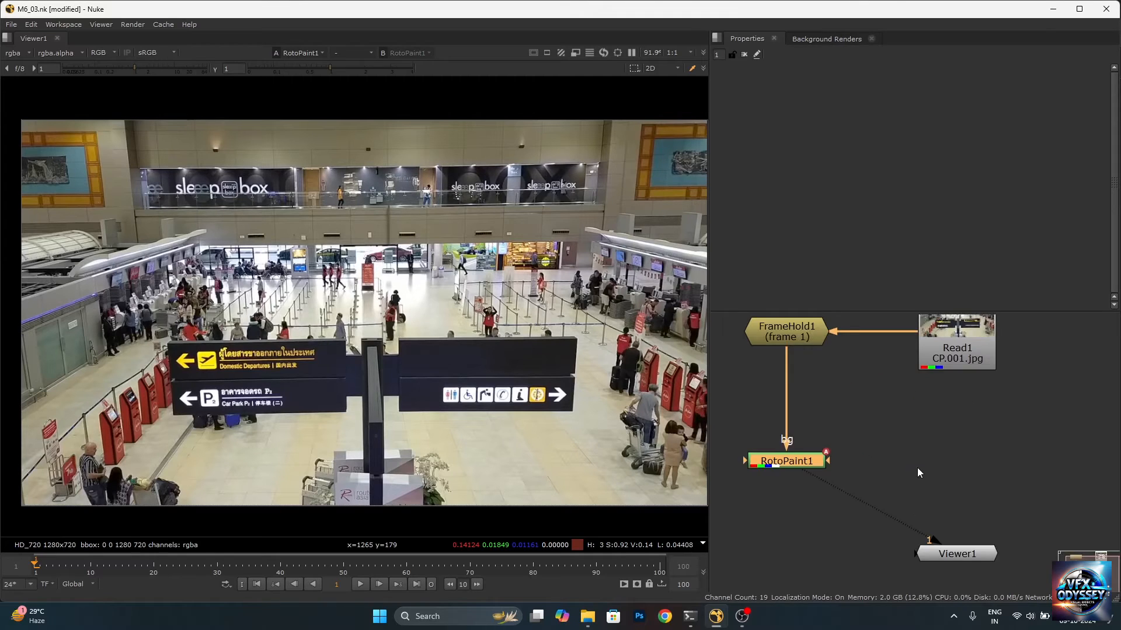
scroll(940, 464, down, 2)
click(958, 457)
key(p)
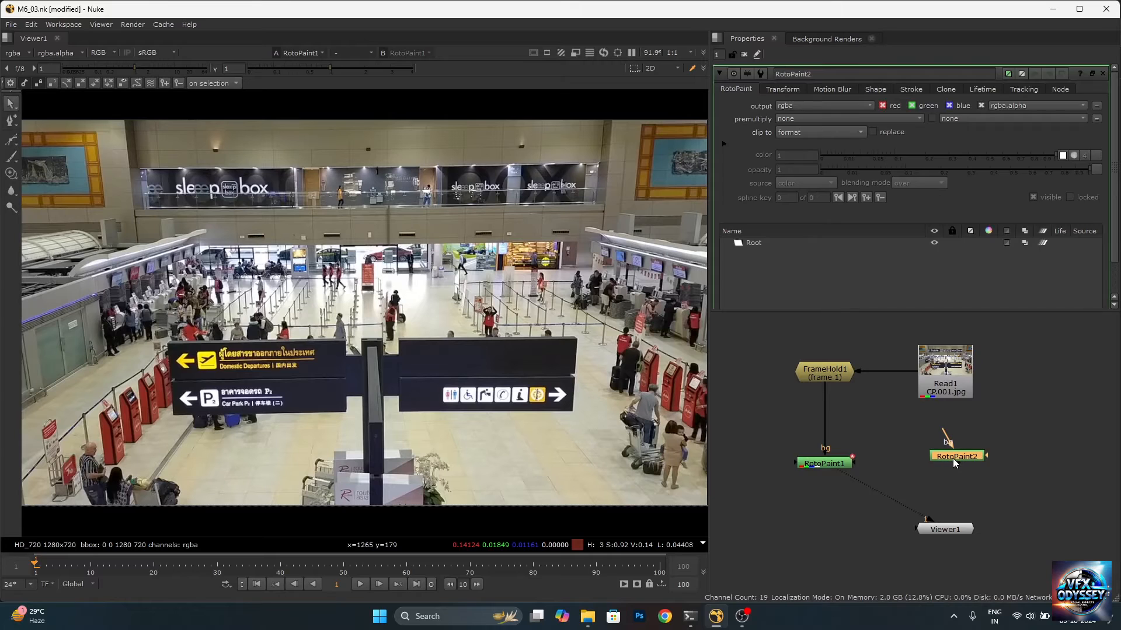
drag(942, 451, 955, 369)
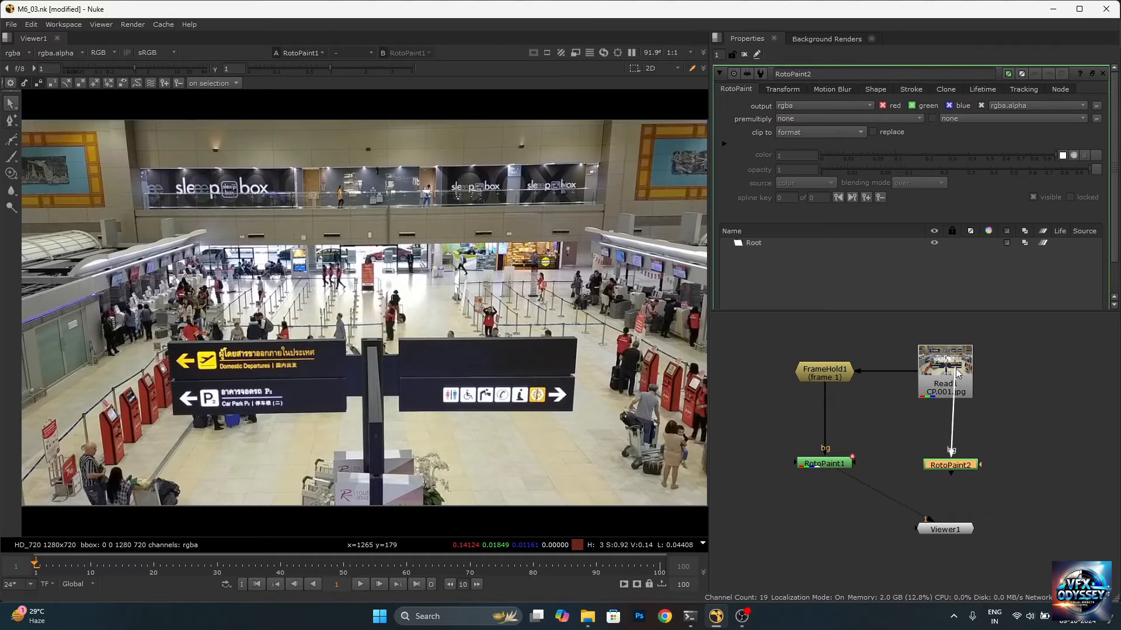
- Connect RotoPaint2's bg1 input to RotoPaint1, align the node under Read1, and show RotoPaint2 in the viewer
scroll(884, 456, up, 3)
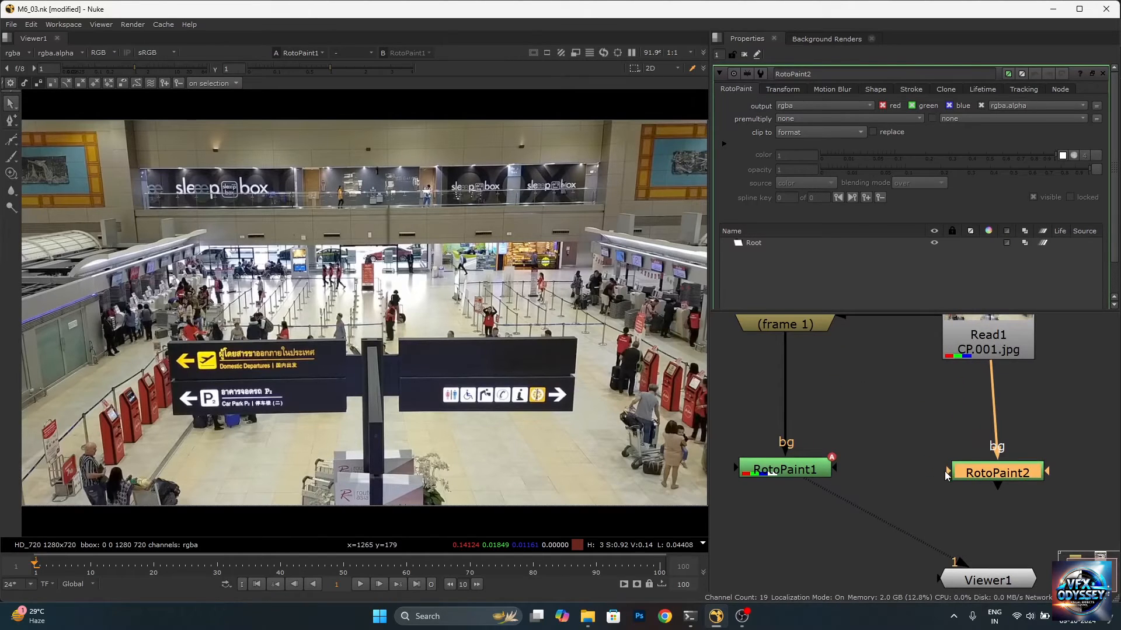
drag(944, 471, 796, 470)
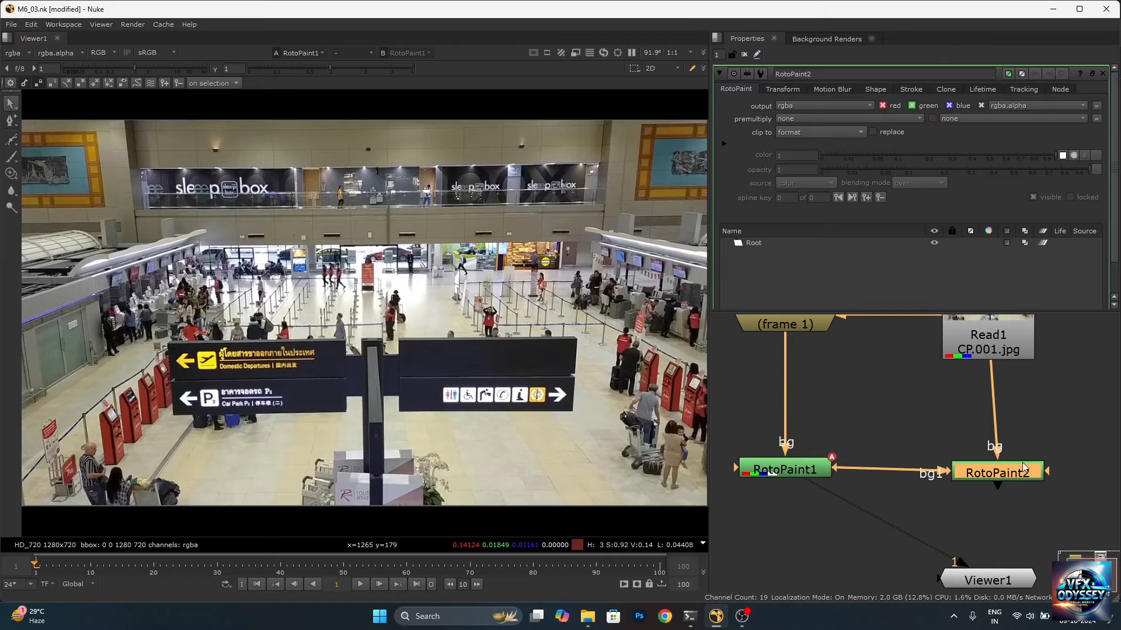
drag(1029, 467, 1012, 469)
scroll(937, 465, down, 5)
scroll(936, 466, up, 3)
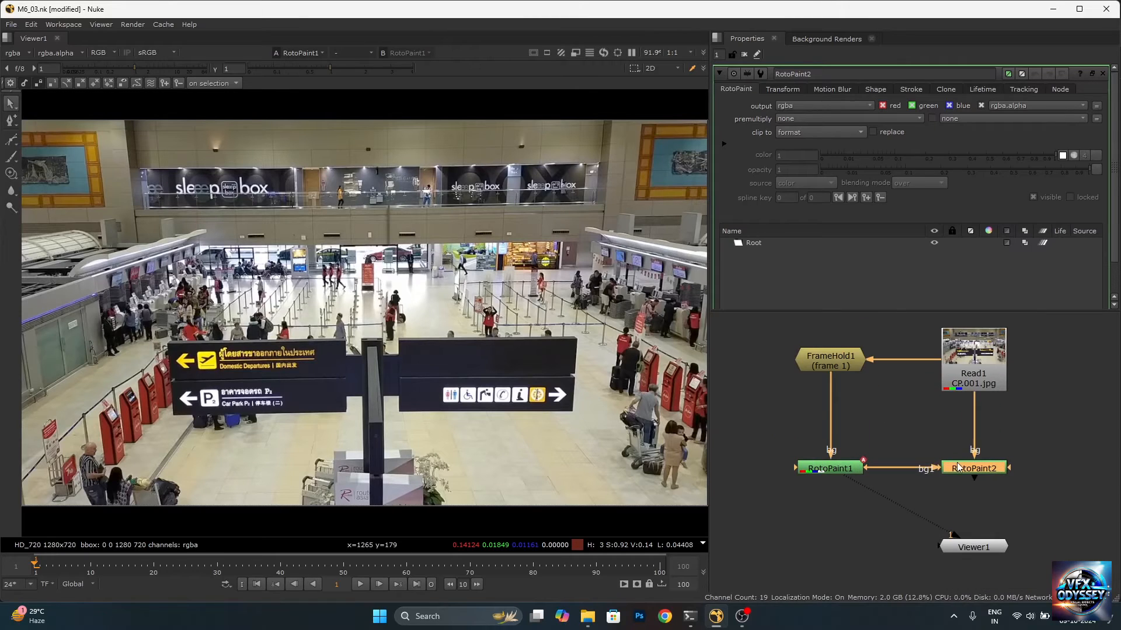
key(1)
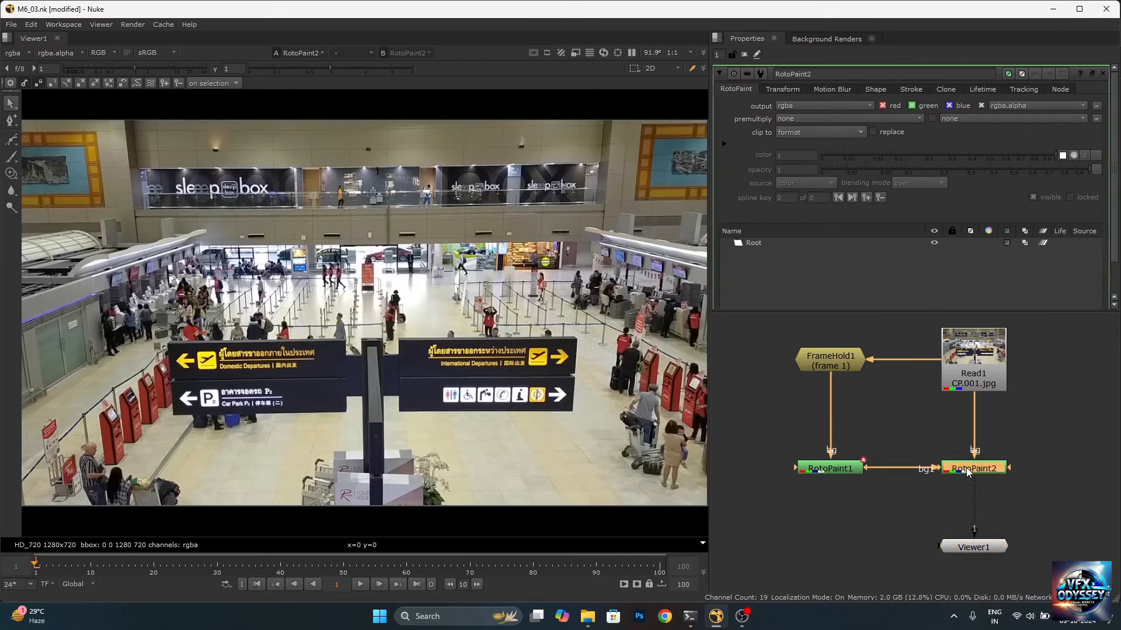
- Choose RotoPaint2's Clone tool with bg 1 as the source and absolute source timing
click(12, 174)
click(489, 84)
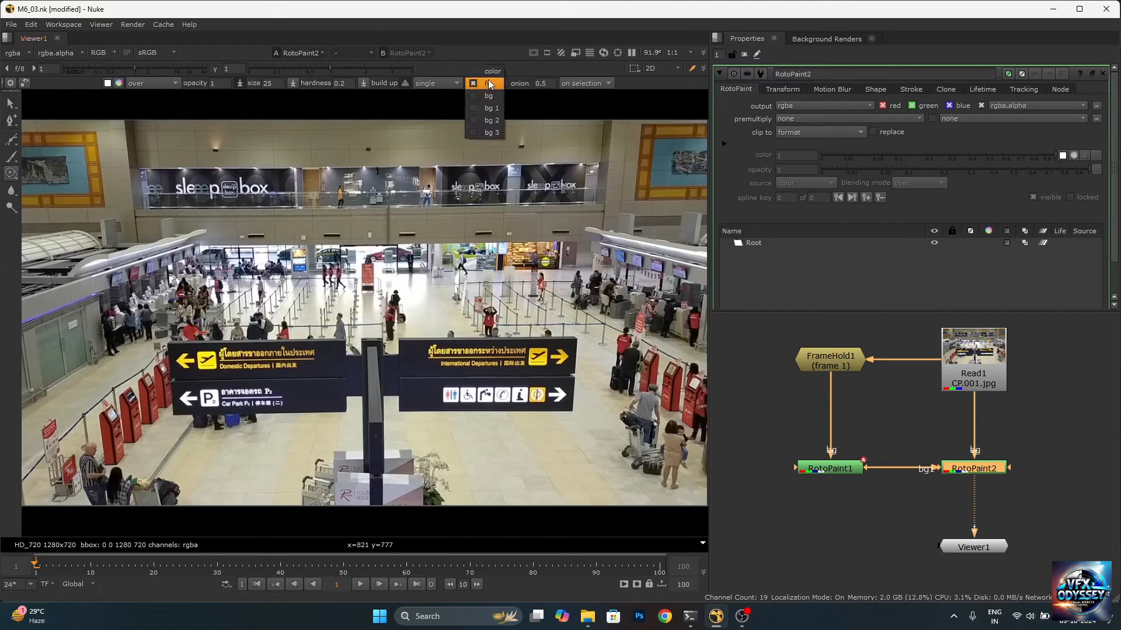
click(491, 108)
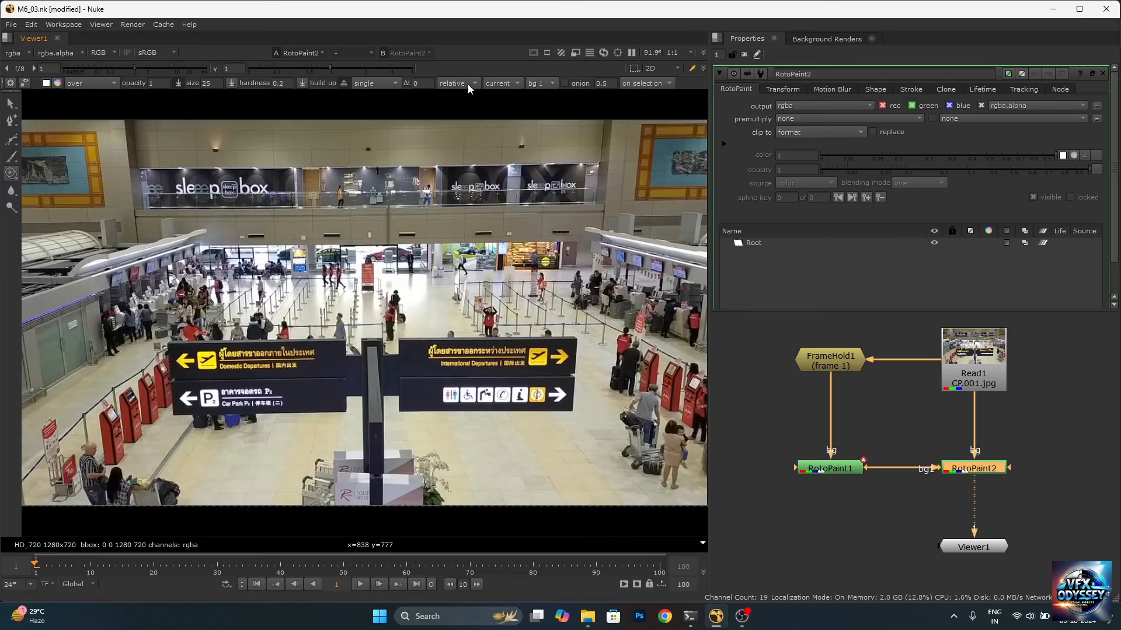
click(471, 96)
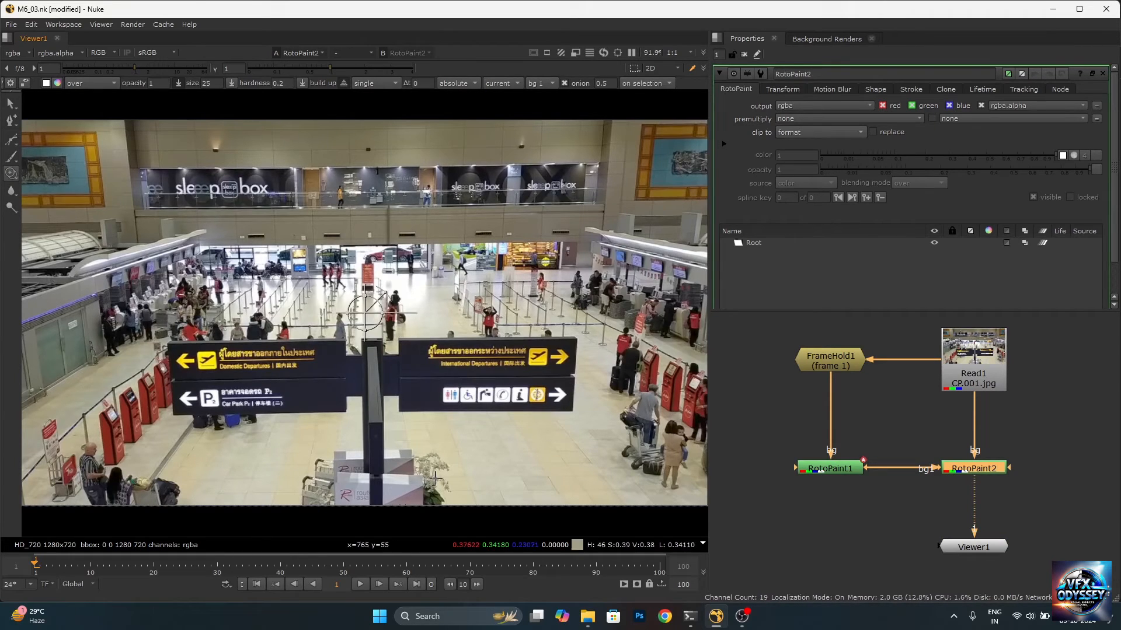
- Turn off the onion overlay, set the clone time offset to 1, and deselect RotoPaint2
scroll(498, 363, up, 3)
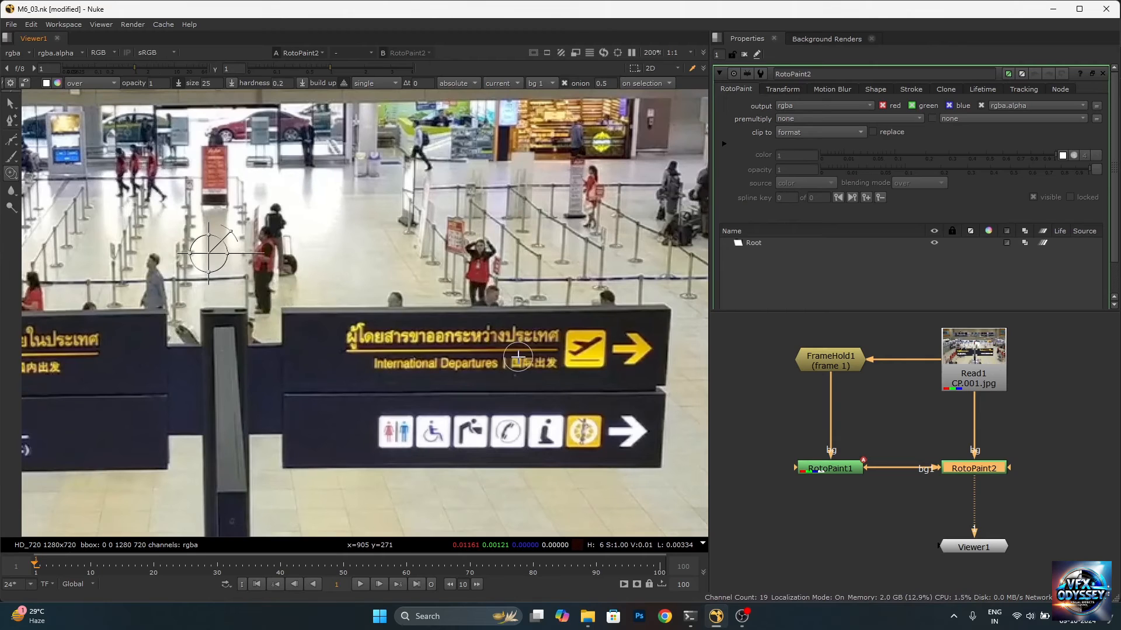
click(564, 82)
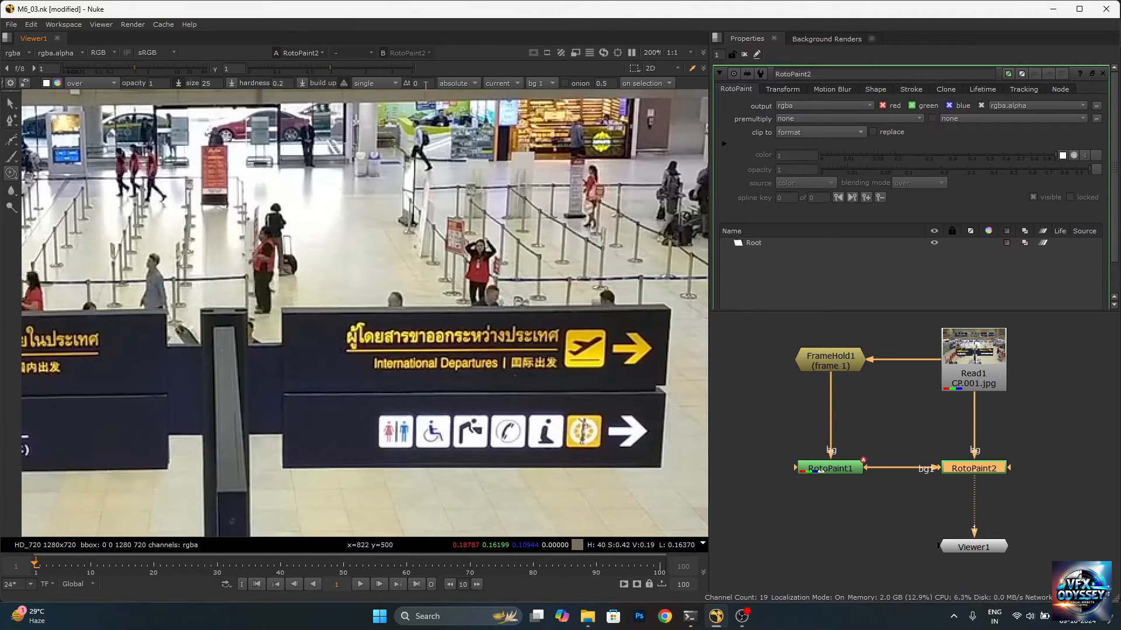
click(425, 85)
key(Return)
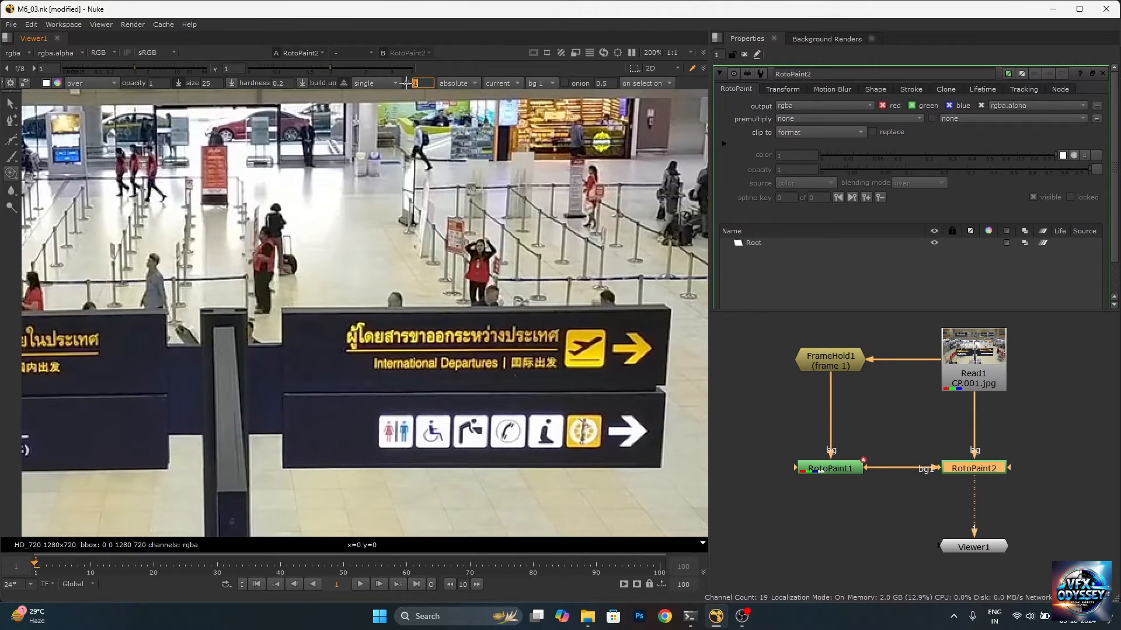
click(764, 395)
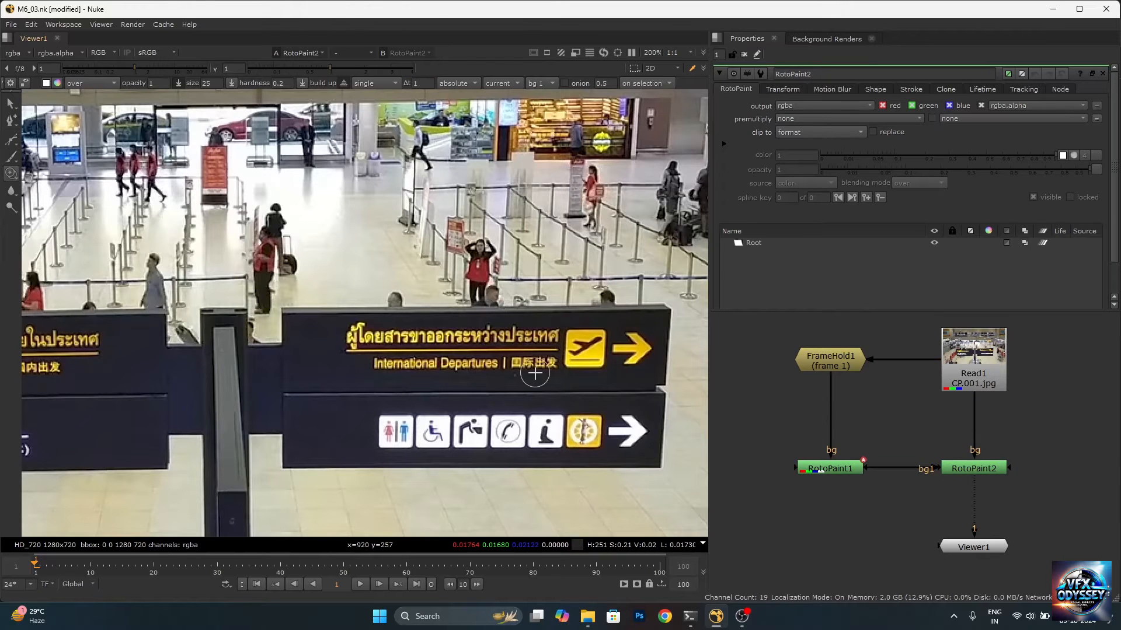
- Toggle the onion overlay on to compare source and plate at frame 40, then return to frame 1
key(t)
key(t)
scroll(433, 248, down, 1)
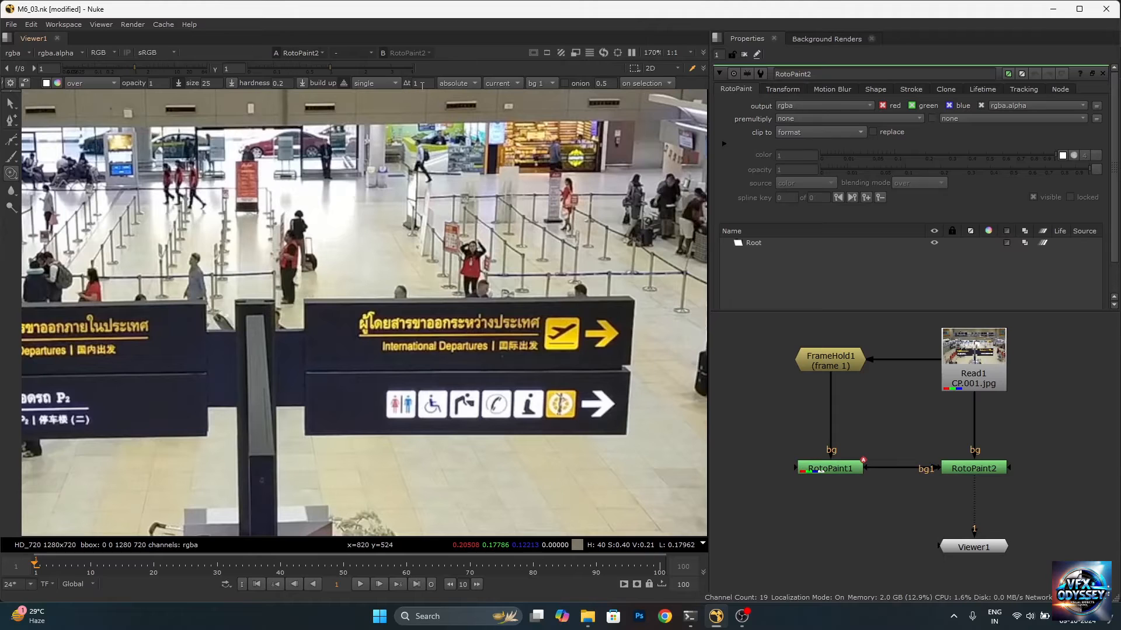
key(t)
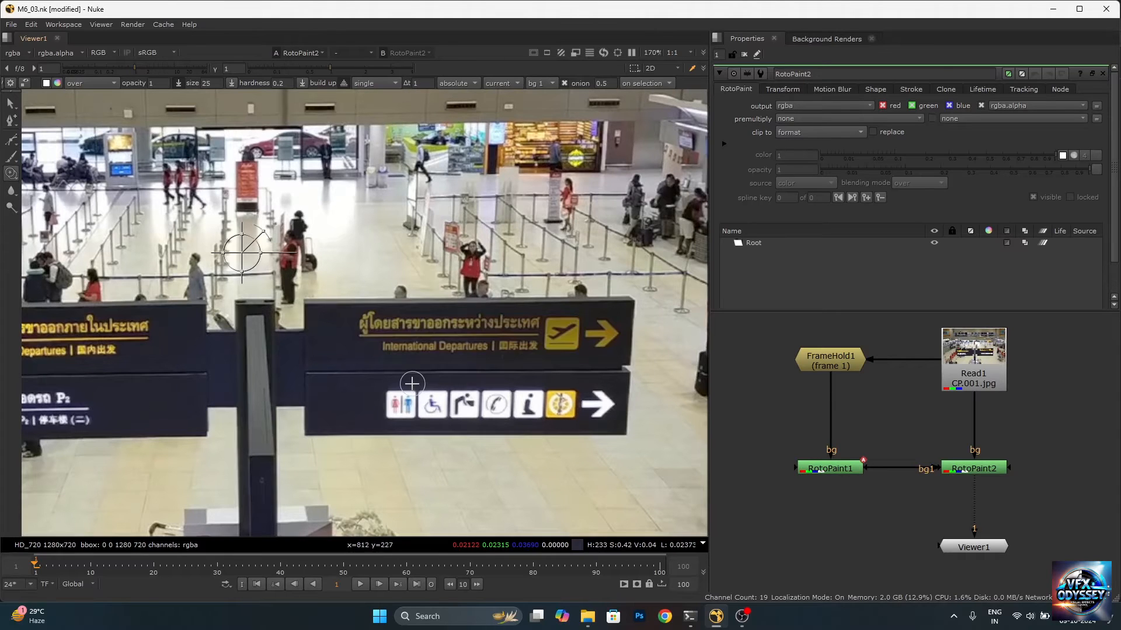
drag(36, 565, 281, 565)
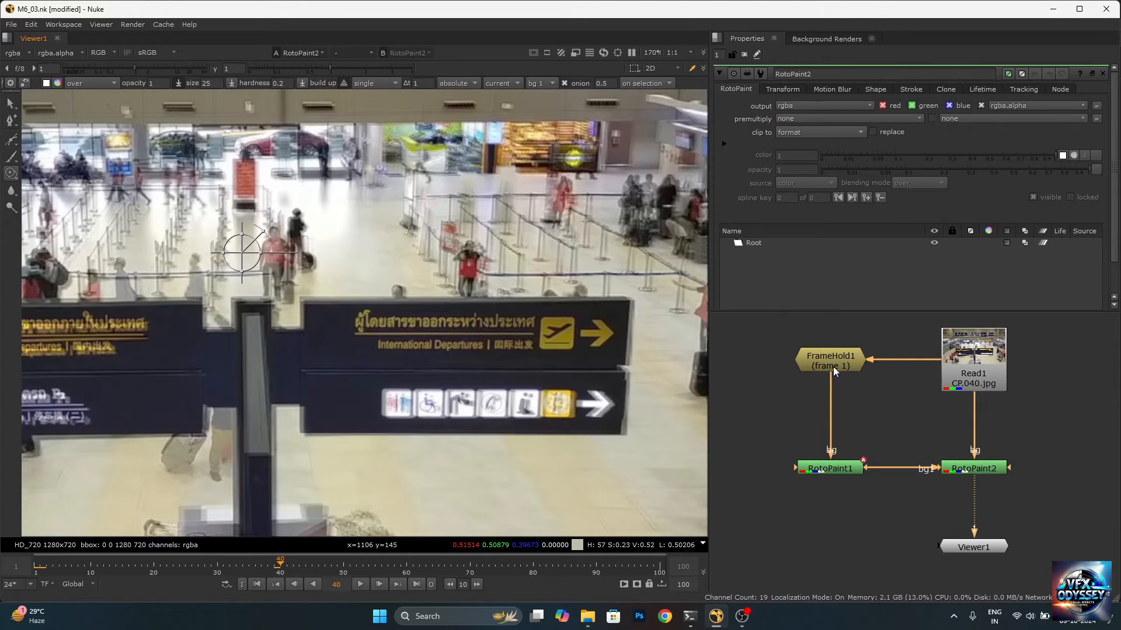
click(256, 584)
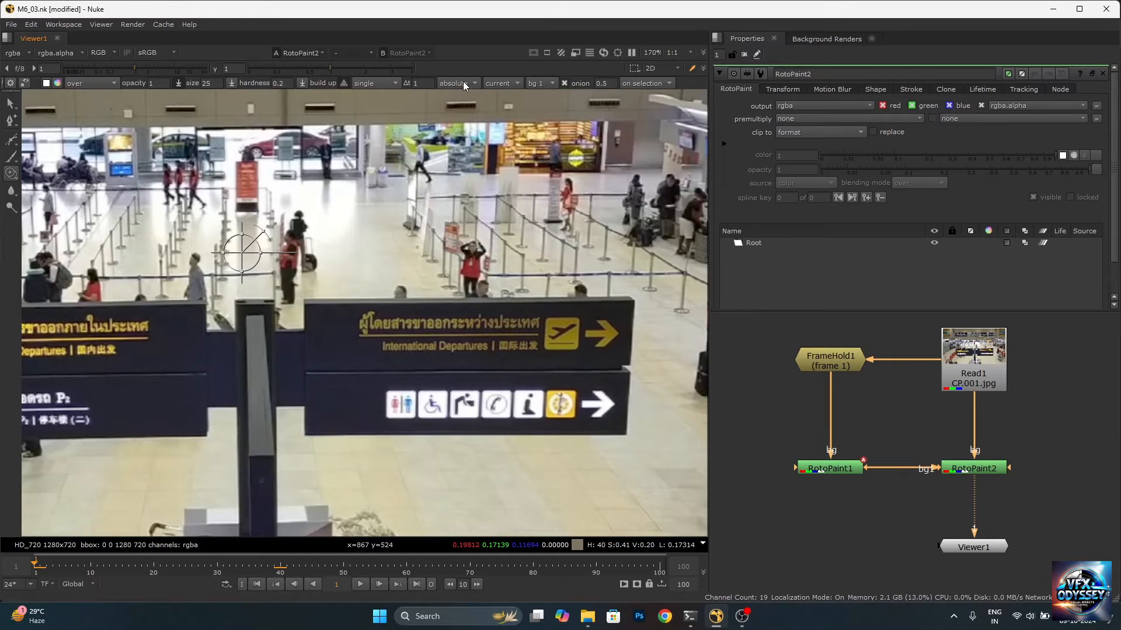
- Turn the onion overlay off and clone the clean upper panel from bg 1 over the International Departures lettering on frame 1
scroll(453, 417, down, 3)
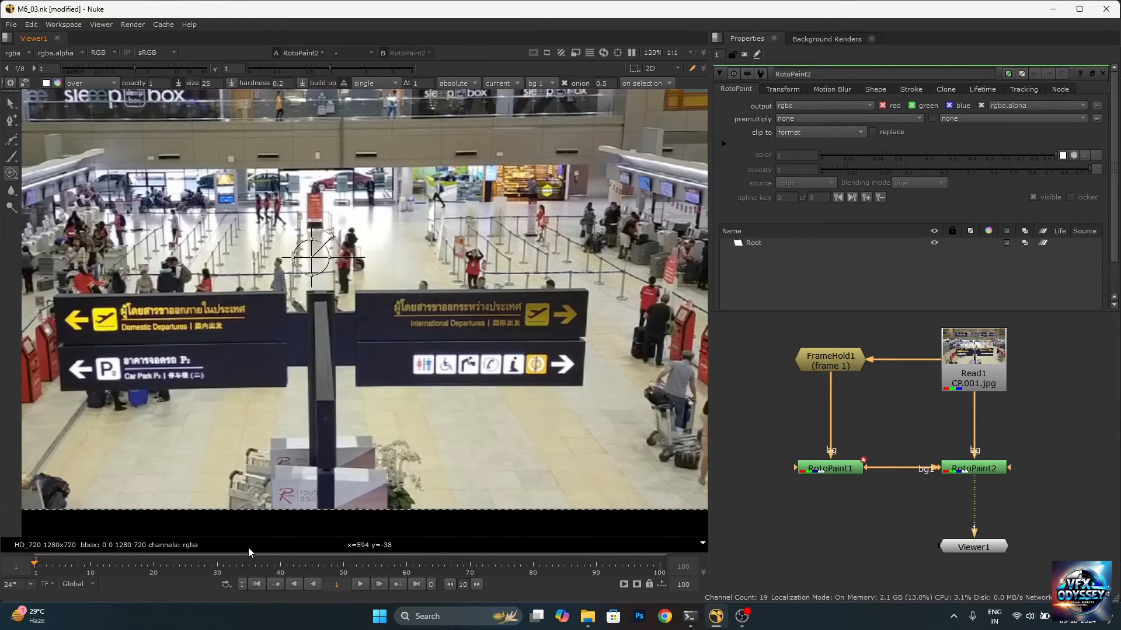
scroll(494, 370, up, 3)
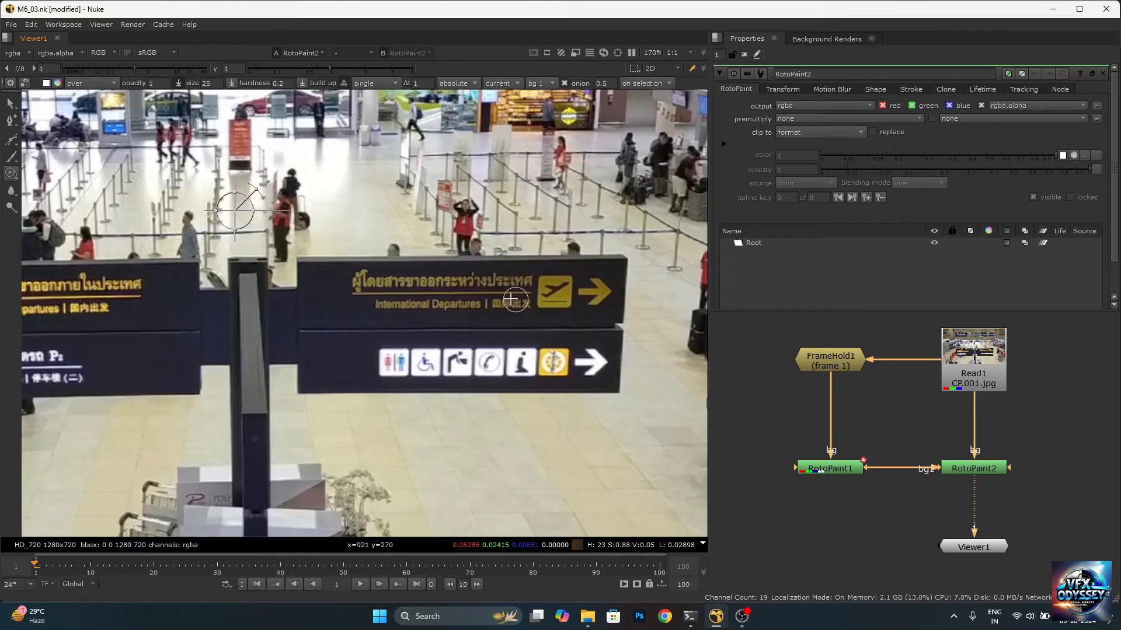
scroll(537, 310, down, 3)
scroll(551, 318, up, 4)
key(t)
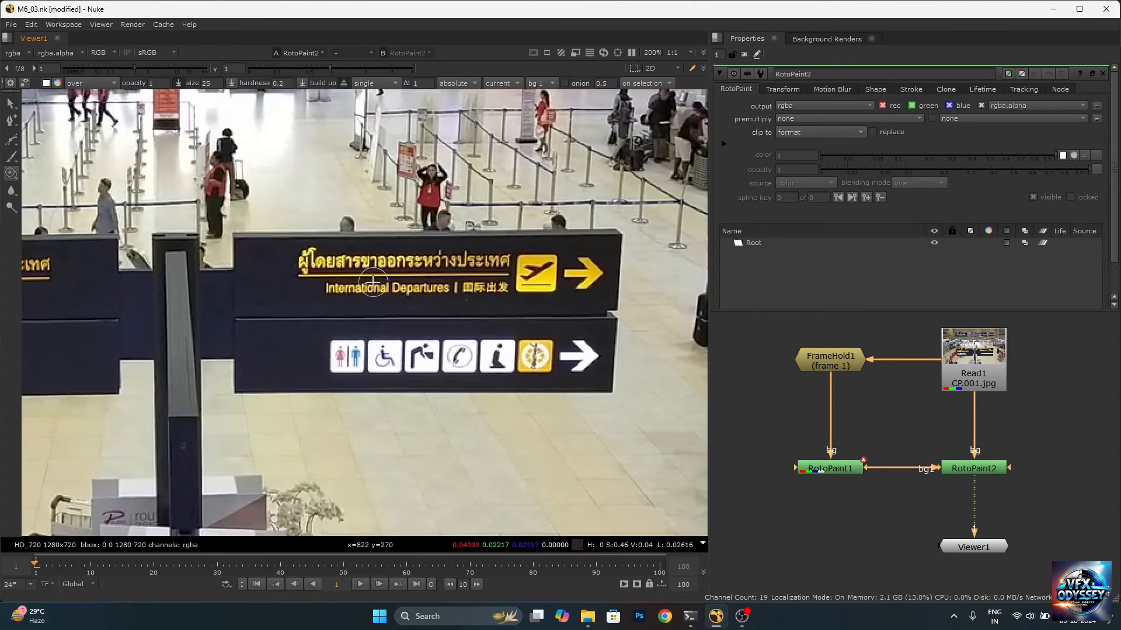
mouse_move(302, 272)
mouse_down()
mouse_move(283, 273)
mouse_move(345, 254)
mouse_move(325, 275)
mouse_move(467, 295)
mouse_move(479, 284)
mouse_move(603, 275)
mouse_move(581, 278)
mouse_move(603, 255)
mouse_move(477, 277)
mouse_move(555, 288)
mouse_move(459, 260)
mouse_move(378, 255)
mouse_move(453, 265)
mouse_move(405, 278)
mouse_move(463, 303)
mouse_move(299, 309)
mouse_up()
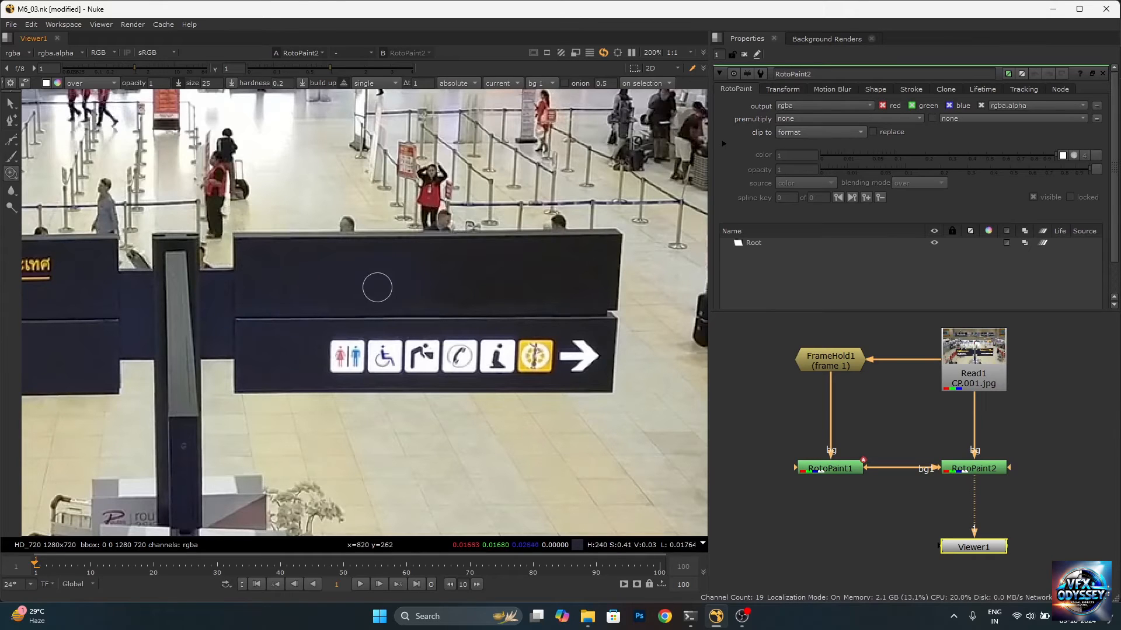
- Finish the clone stroke on frame 1's upper panel, and try a clone stroke on frame 2 before undoing it
drag(524, 291, 513, 296)
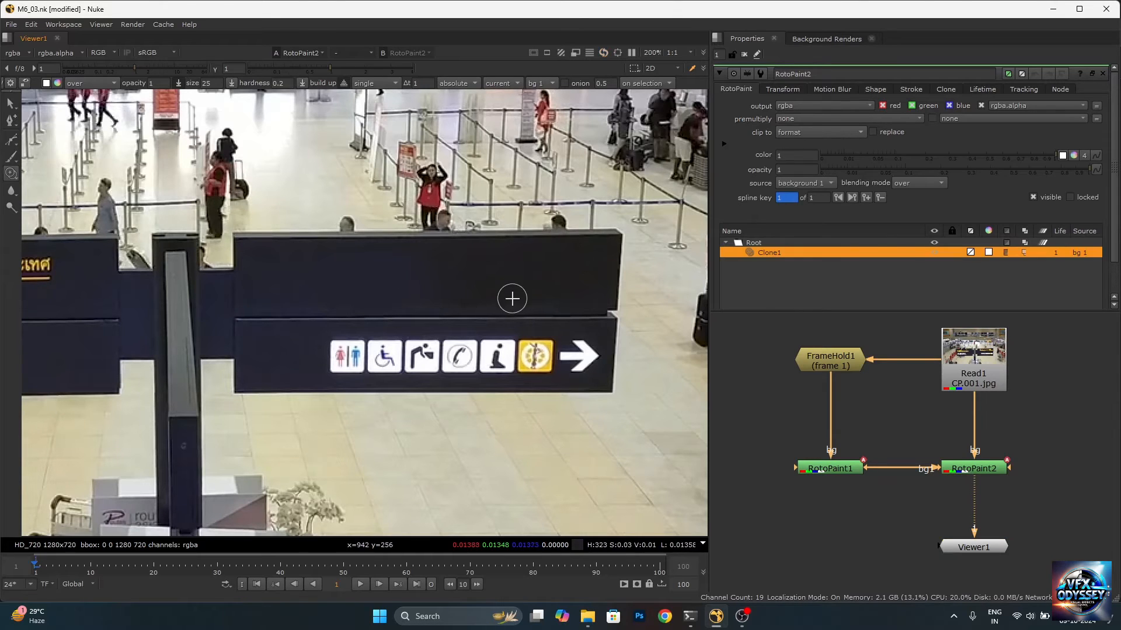
key(Right)
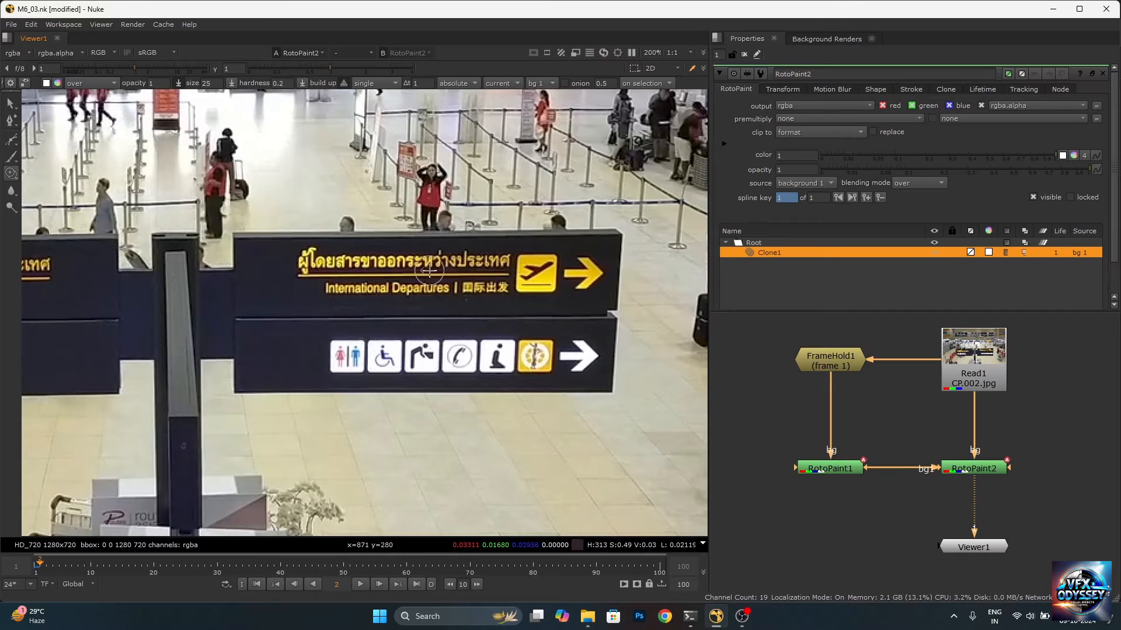
mouse_move(438, 269)
mouse_down()
mouse_move(485, 270)
mouse_move(408, 269)
mouse_up()
key(ctrl+z)
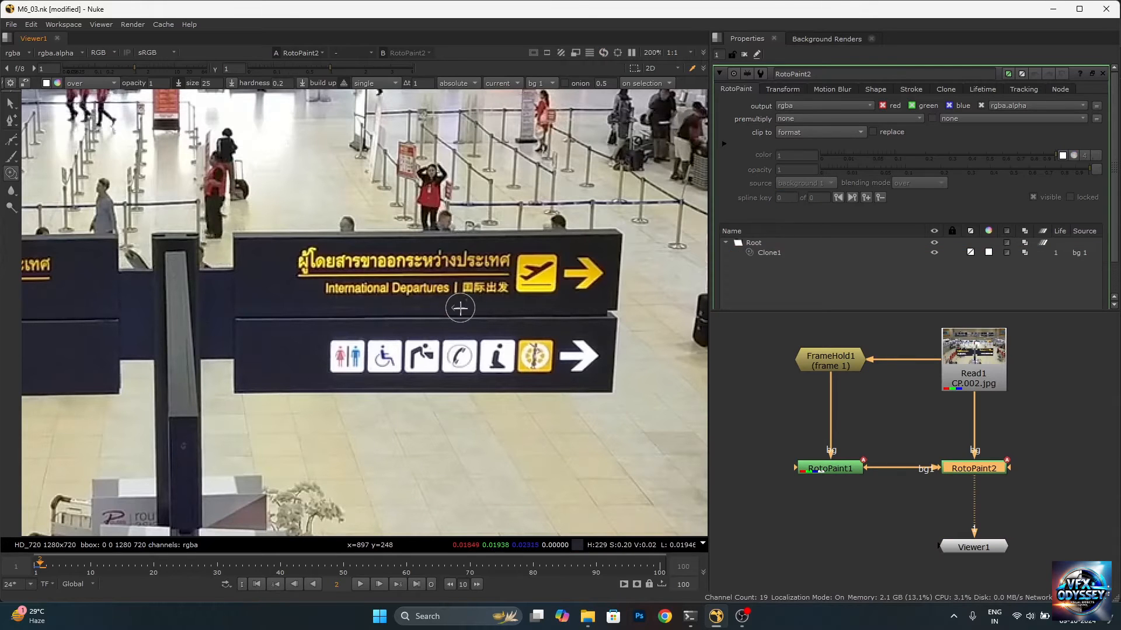
- Line up the onion overlay with the sign on frame 2 and clone bg 1's clean panel over the International Departures lettering
scroll(464, 310, up, 2)
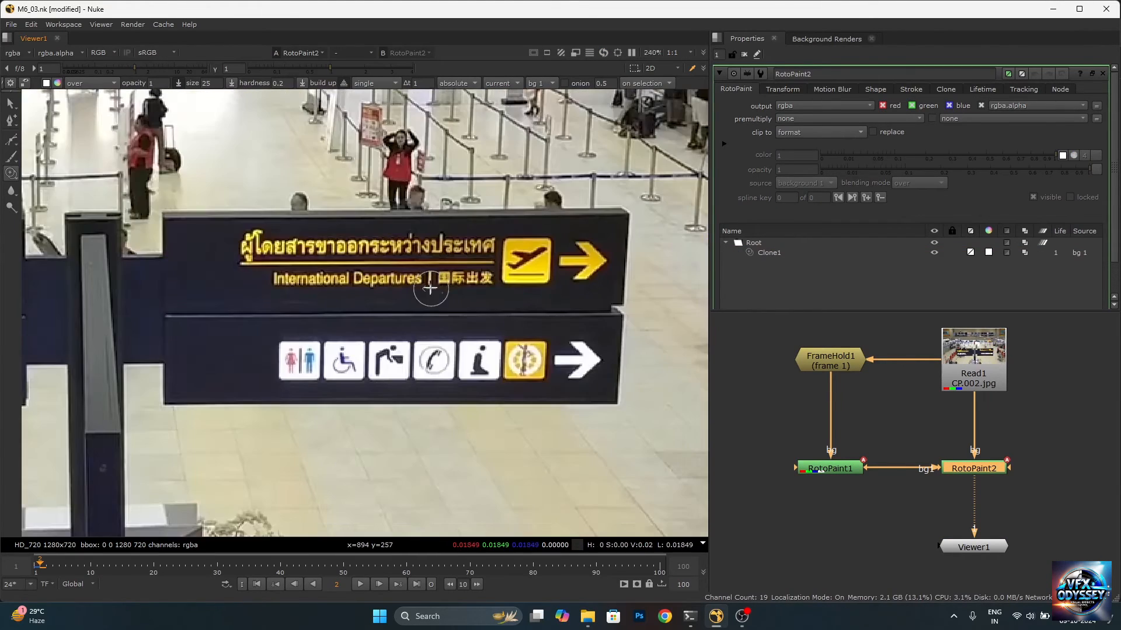
scroll(595, 297, up, 7)
scroll(595, 298, down, 4)
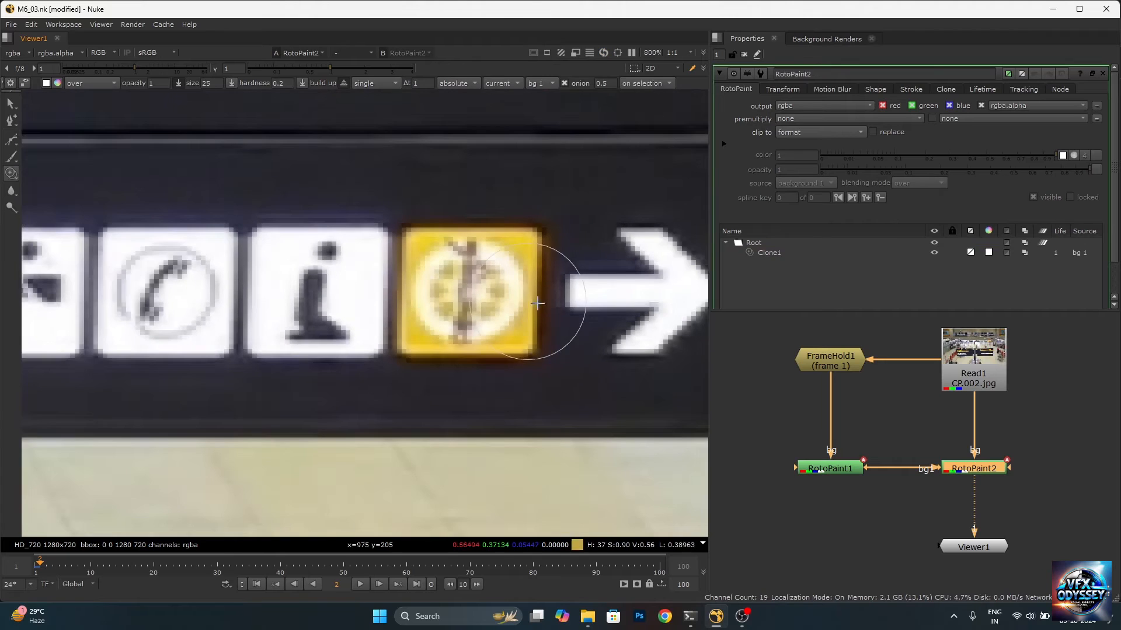
scroll(584, 300, up, 6)
scroll(478, 301, up, 6)
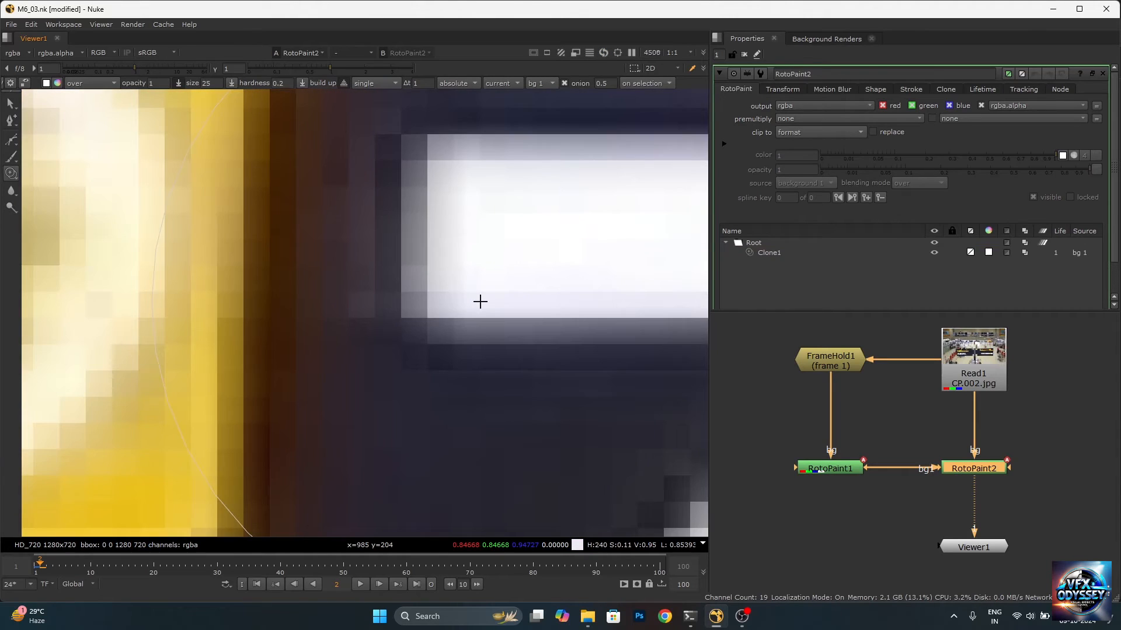
scroll(480, 301, down, 20)
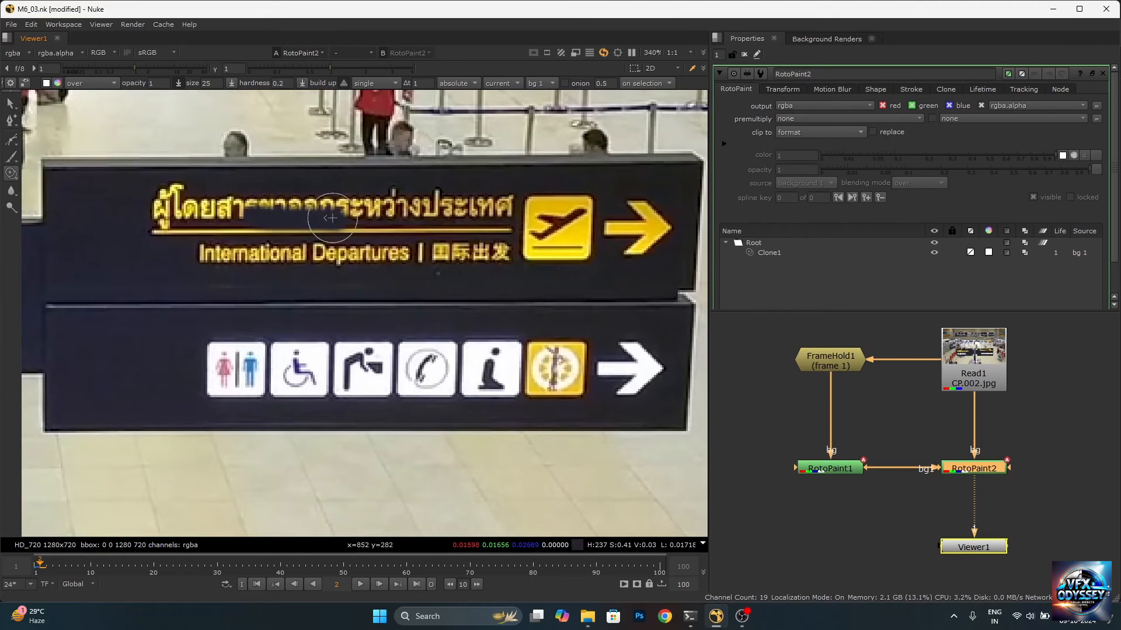
mouse_move(331, 218)
mouse_down()
mouse_move(115, 216)
mouse_move(216, 212)
mouse_move(245, 258)
mouse_move(192, 233)
mouse_move(300, 205)
mouse_move(485, 192)
mouse_move(458, 204)
mouse_move(616, 209)
mouse_move(633, 191)
mouse_move(601, 233)
mouse_move(433, 266)
mouse_move(476, 238)
mouse_move(366, 270)
mouse_up()
key(f)
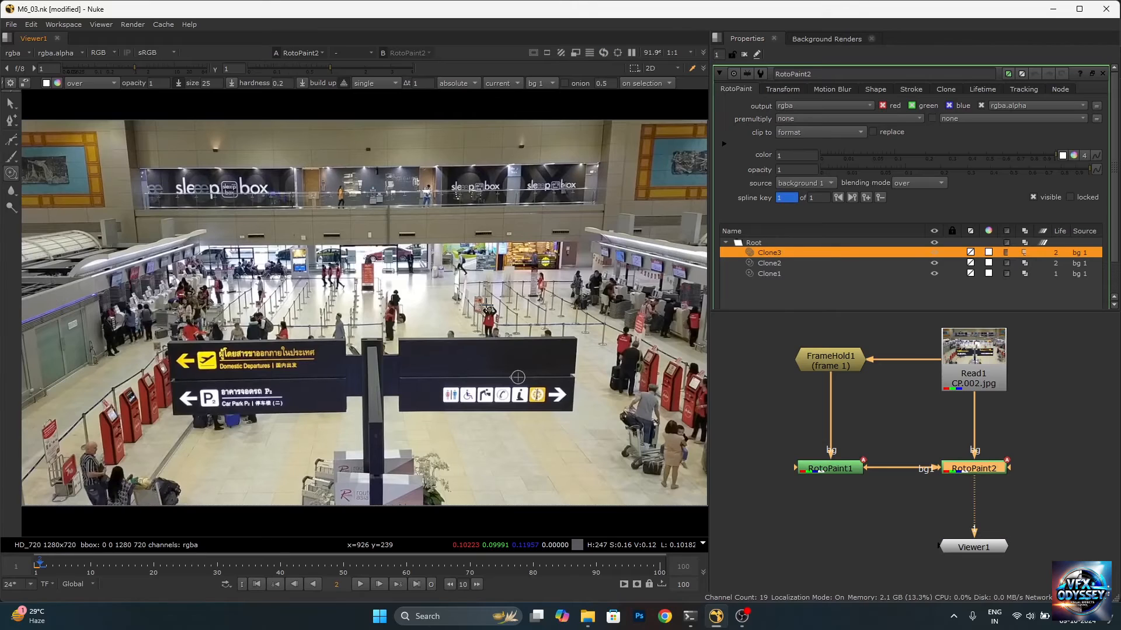
- Advance to frame 3 and nudge the bg 1 onion overlay to align with the white arrow on the lower sign panel
key(Right)
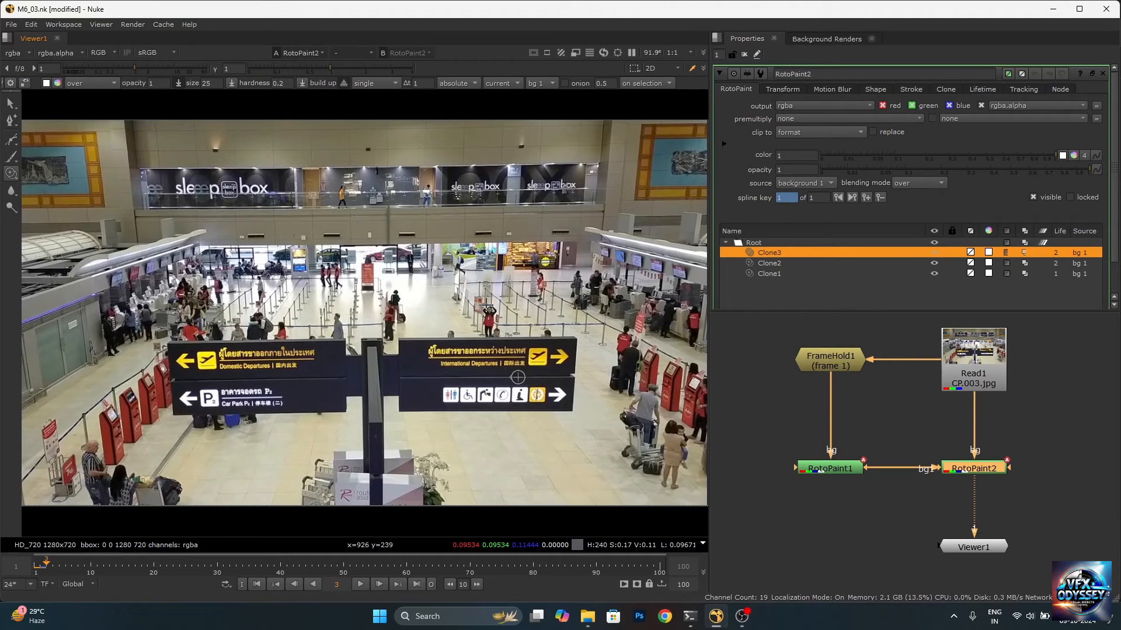
scroll(518, 377, up, 3)
scroll(537, 373, down, 2)
scroll(562, 366, up, 6)
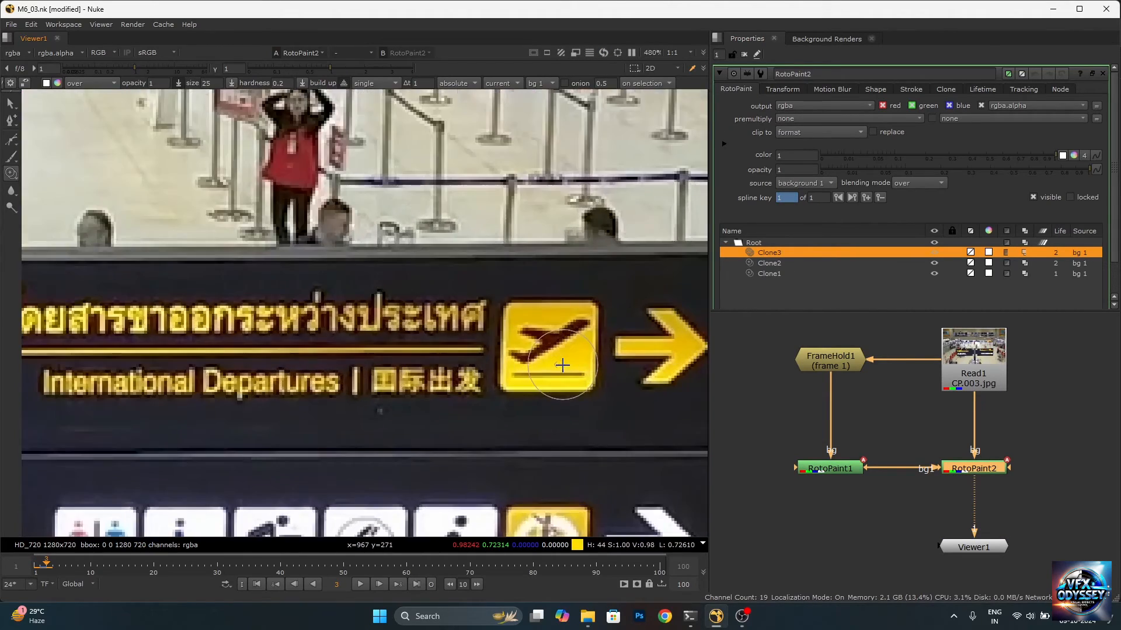
scroll(230, 376, down, 4)
scroll(685, 494, up, 6)
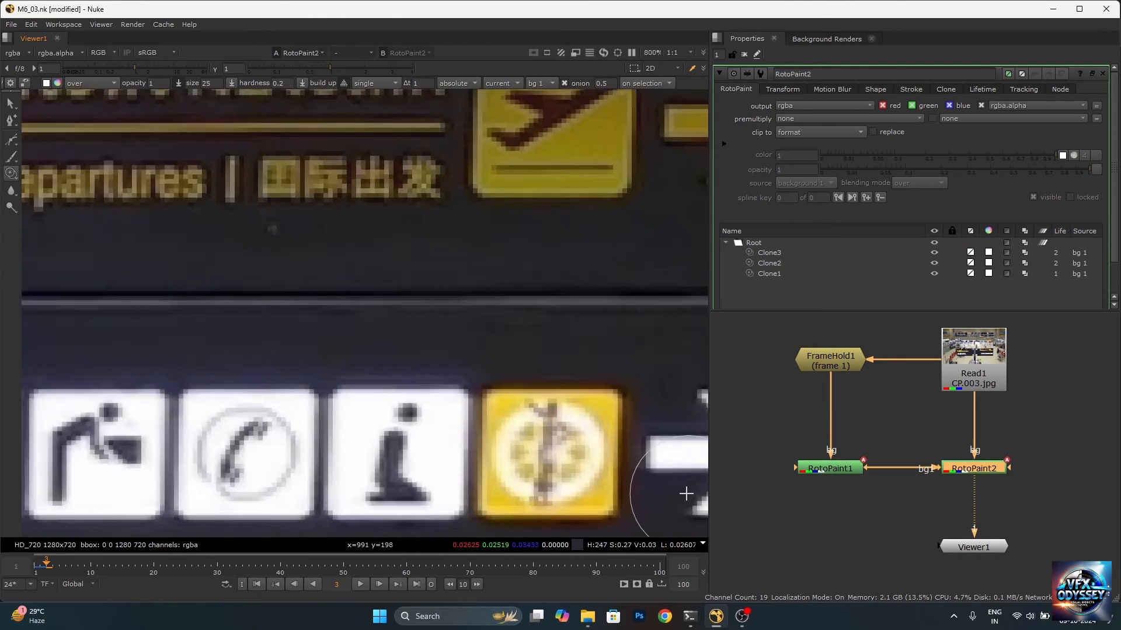
scroll(500, 377, down, 2)
scroll(500, 380, up, 6)
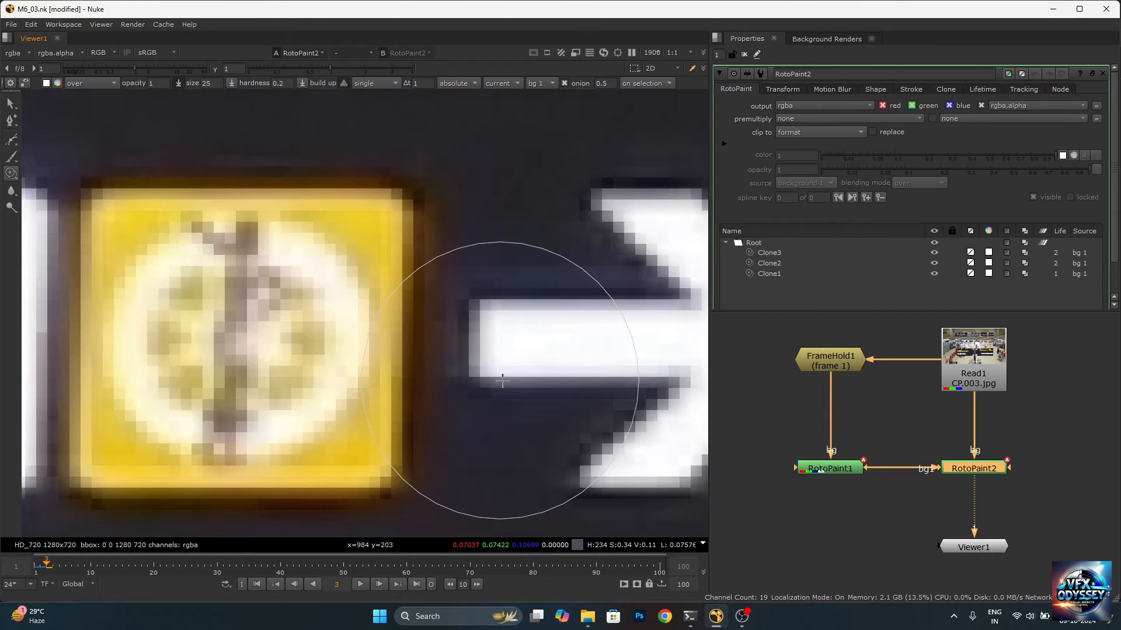
scroll(502, 381, up, 5)
key(t)
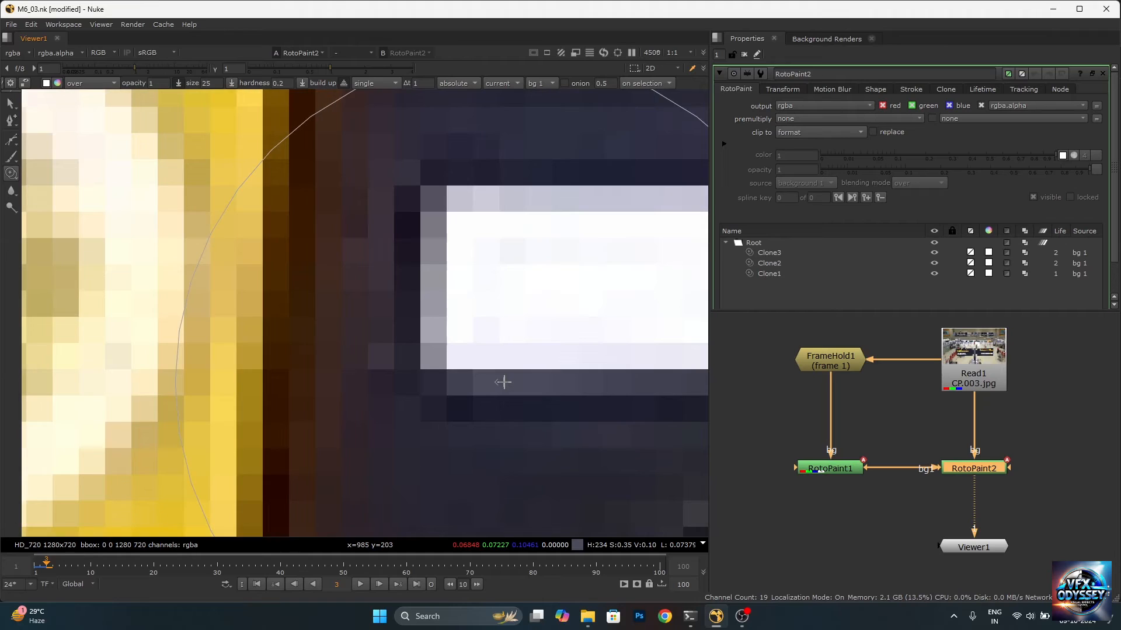
key(t)
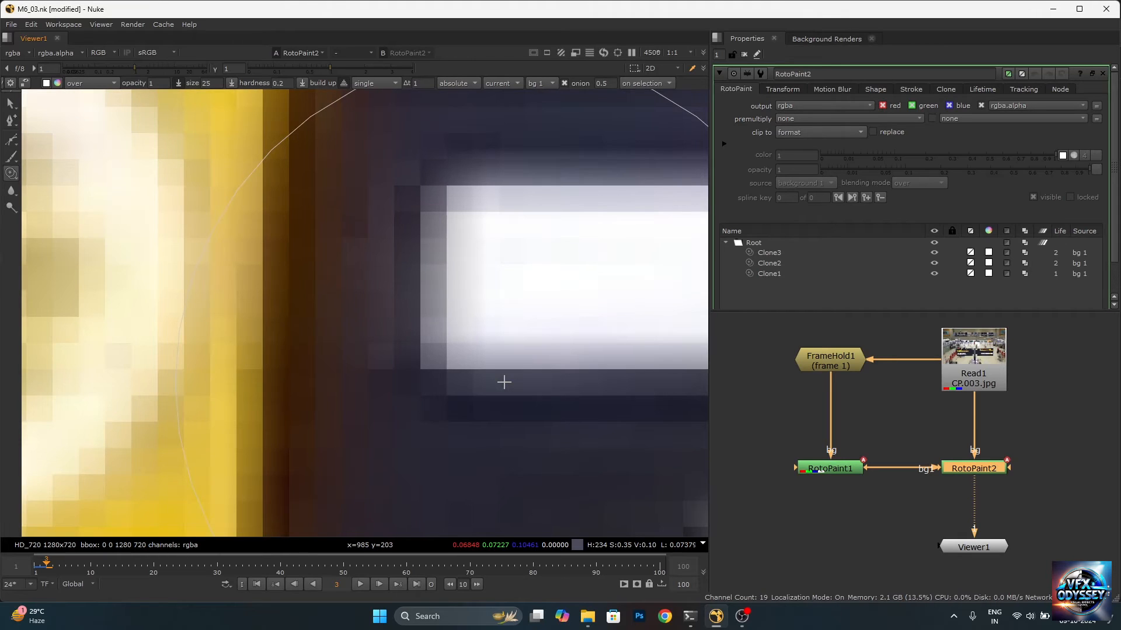
key(KP_2)
key(KP_4)
key(KP_6)
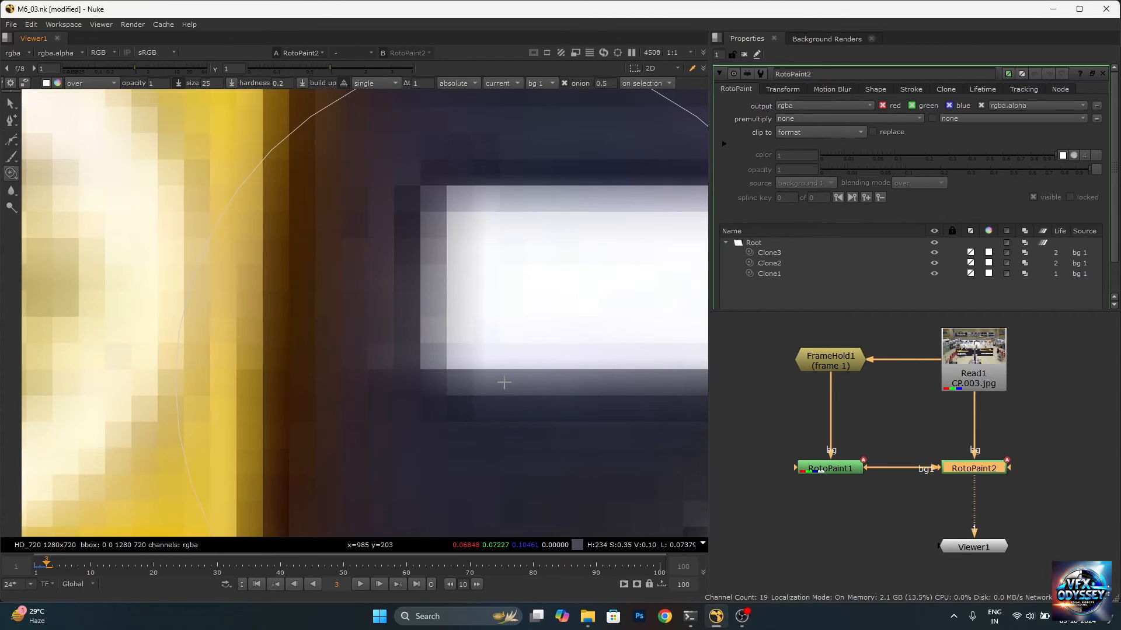
key(t)
- Clone bg 1's clean upper panel over the International Departures lettering, aircraft symbol and arrow on frame 3
scroll(503, 382, down, 12)
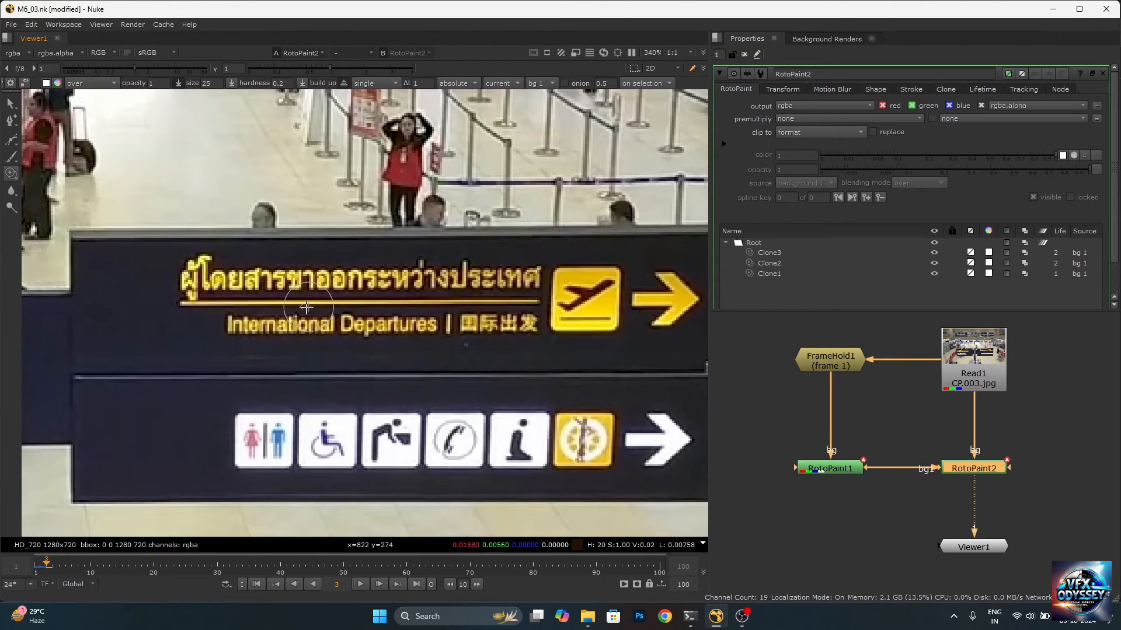
mouse_move(306, 307)
mouse_down()
mouse_move(162, 295)
mouse_move(225, 275)
mouse_move(170, 253)
mouse_move(338, 325)
mouse_move(530, 270)
mouse_move(589, 308)
mouse_up()
key(f)
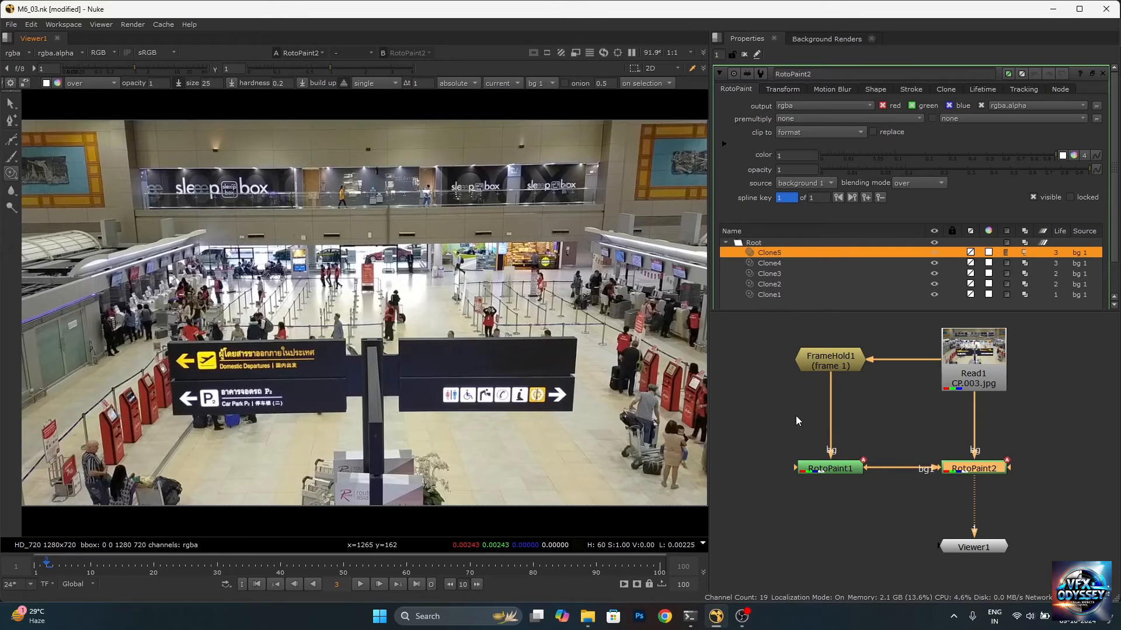
- Move Viewer1 further down the node graph and delete the RotoPaint2 node
scroll(844, 456, down, 4)
scroll(878, 491, up, 4)
drag(927, 492, 935, 552)
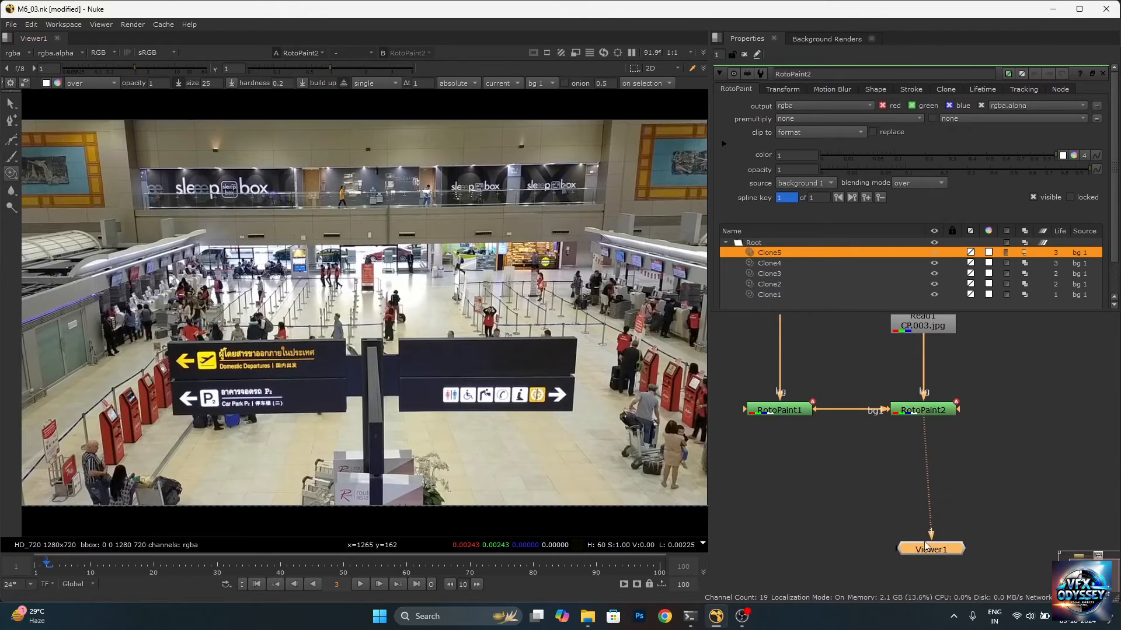
scroll(927, 456, down, 5)
scroll(919, 436, up, 3)
click(938, 454)
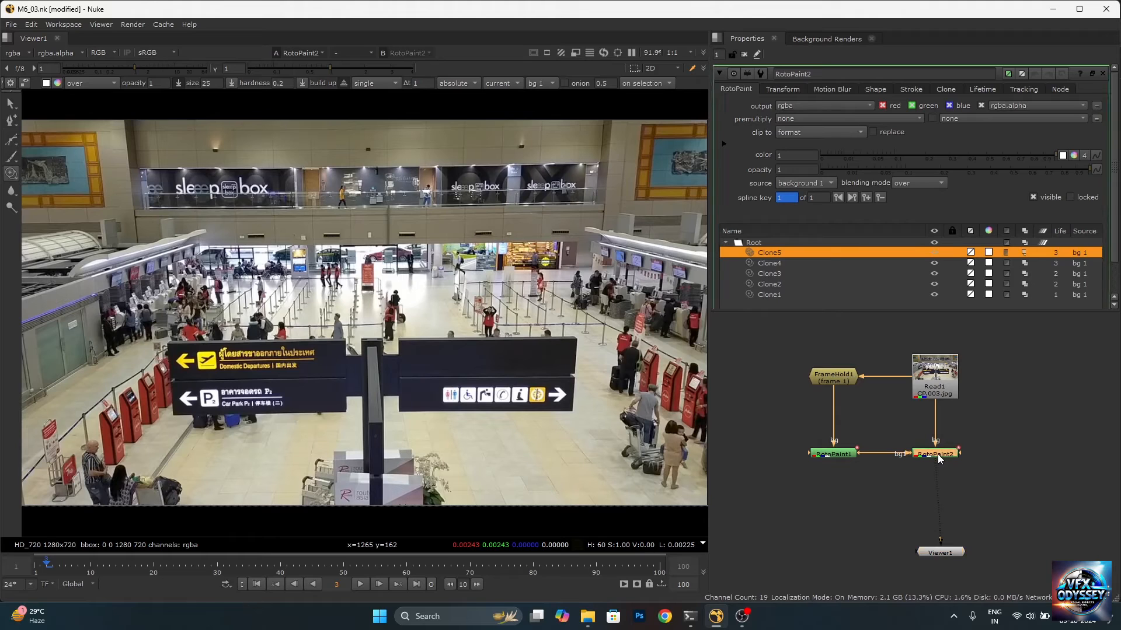
key(Delete)
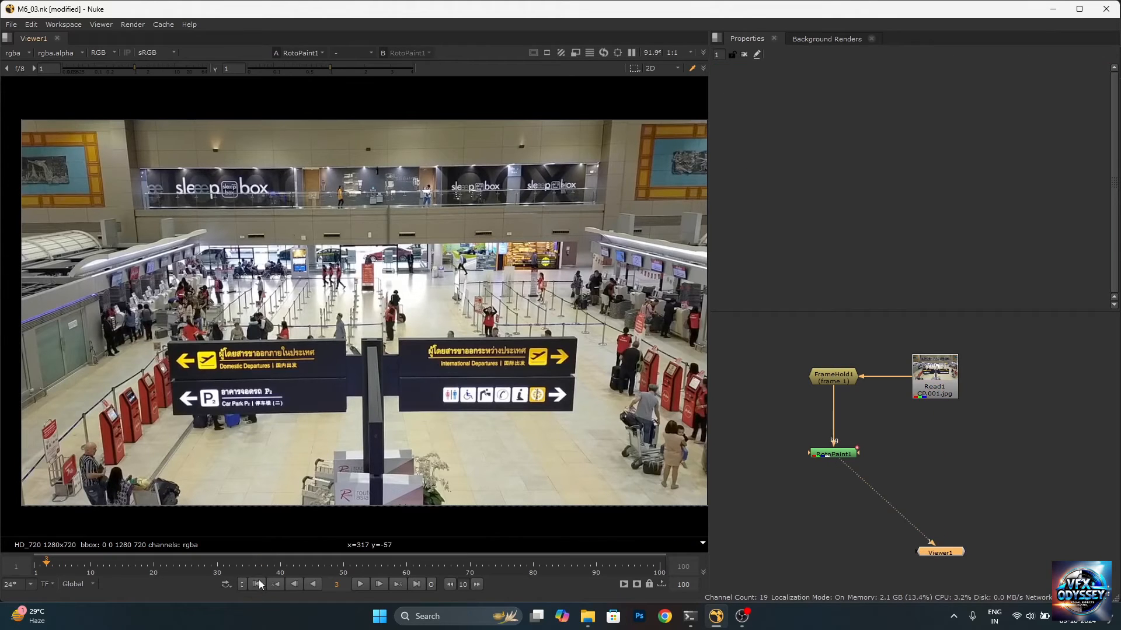
- Return to frame 1 and add a Roto node below RotoPaint1
click(256, 584)
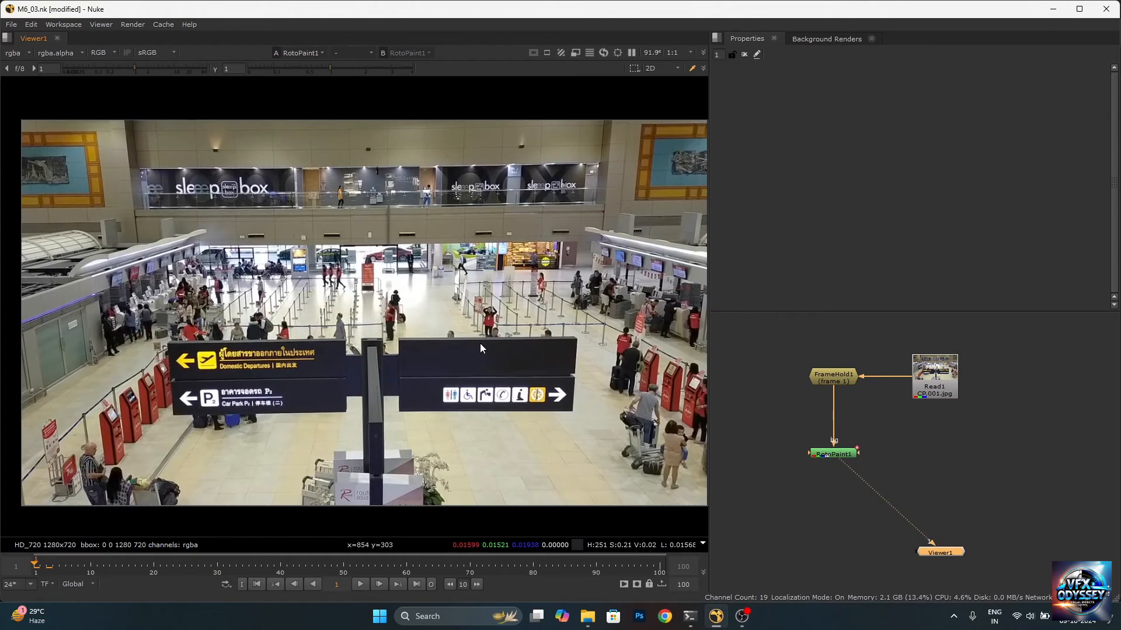
scroll(480, 346, up, 1)
click(841, 454)
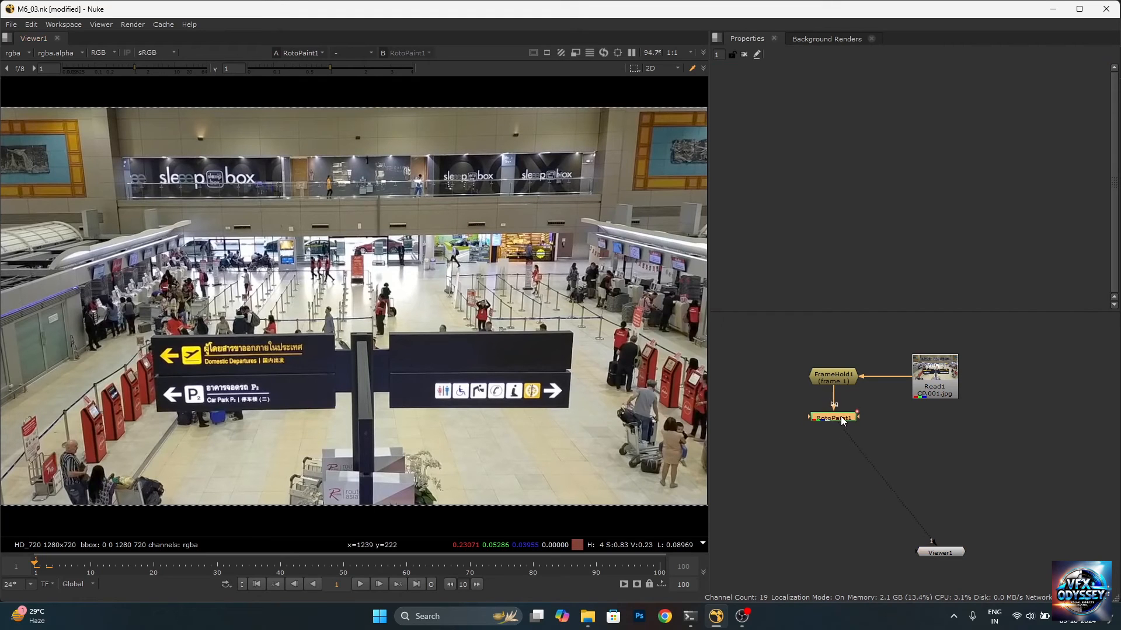
scroll(839, 424, up, 3)
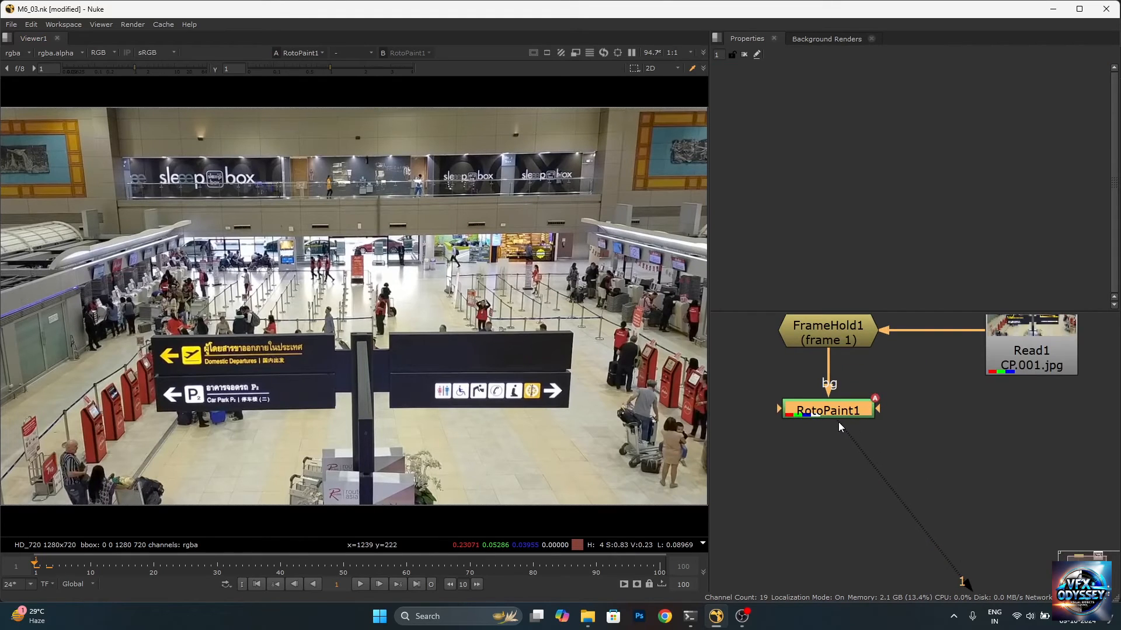
key(o)
drag(845, 440, 845, 472)
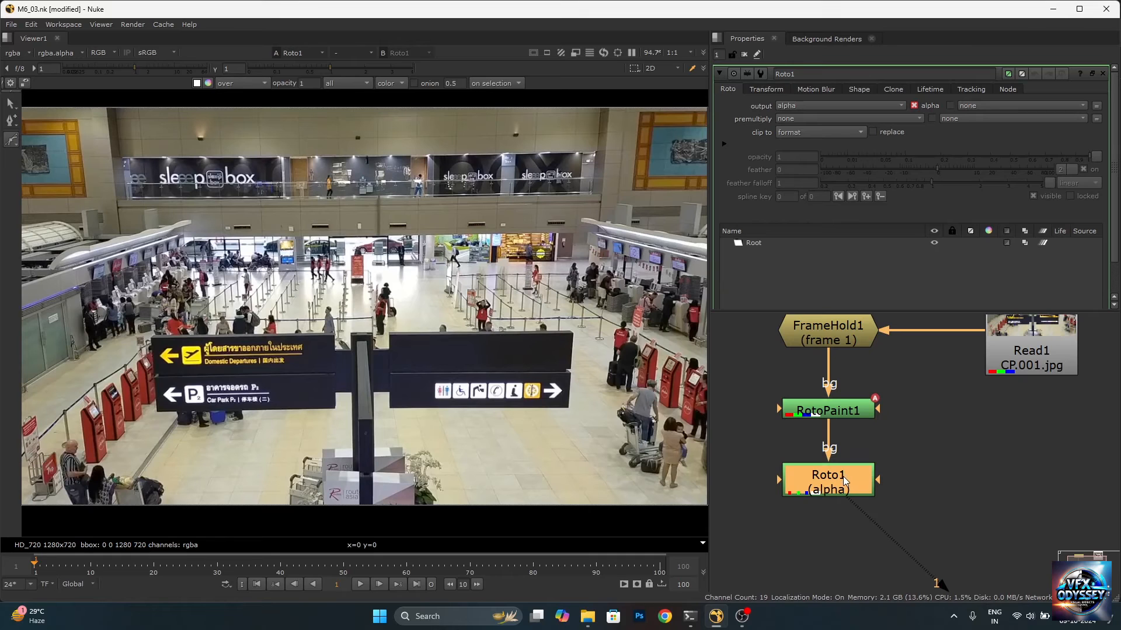
- Draw a Rectangle roto shape around the cleaned upper panel of the International Departures sign
scroll(573, 353, up, 5)
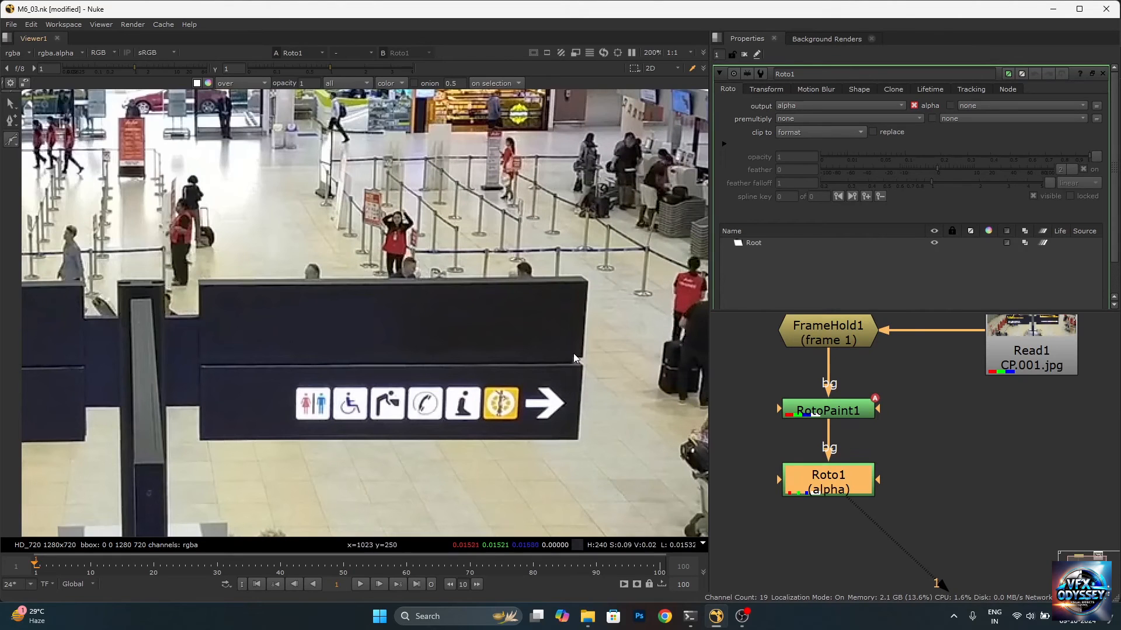
click(12, 142)
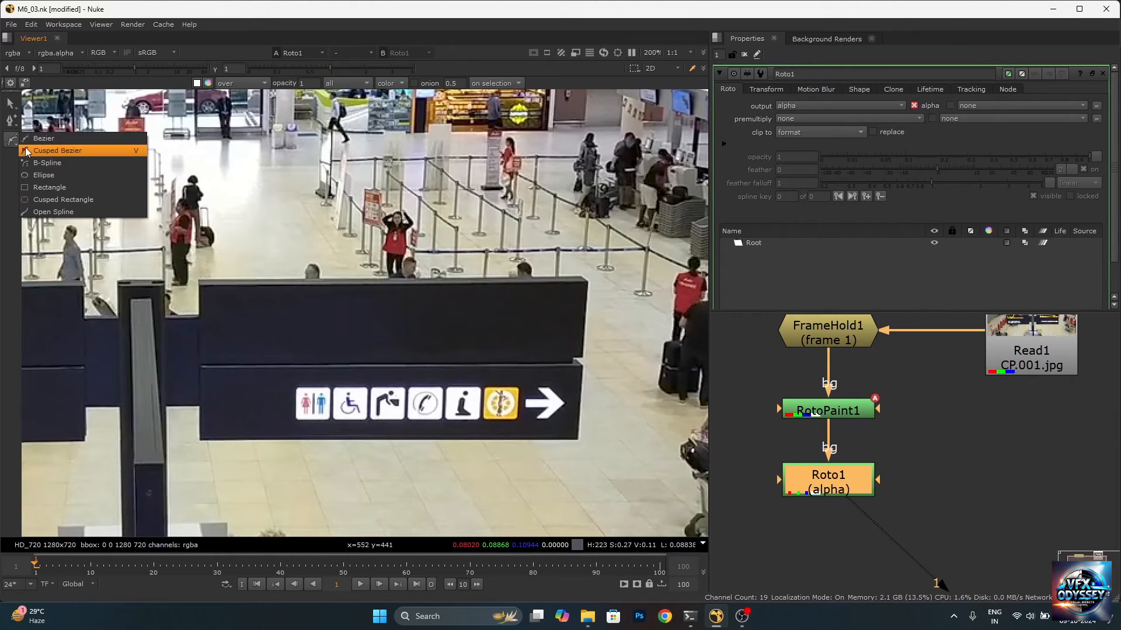
click(46, 185)
scroll(222, 293, up, 1)
scroll(190, 285, down, 1)
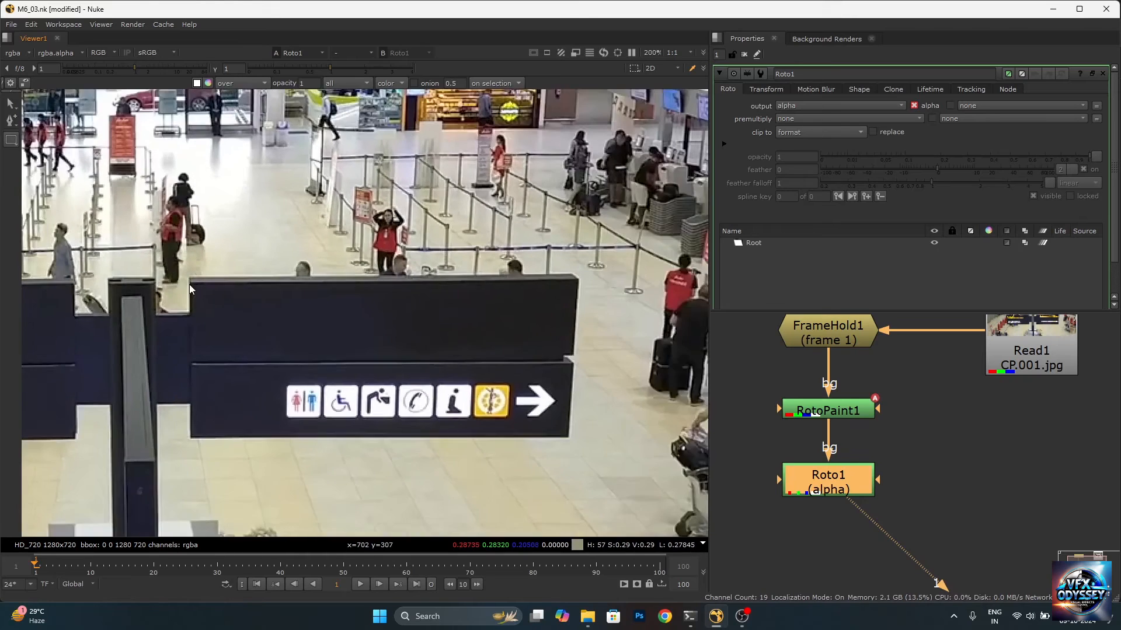
scroll(190, 285, up, 1)
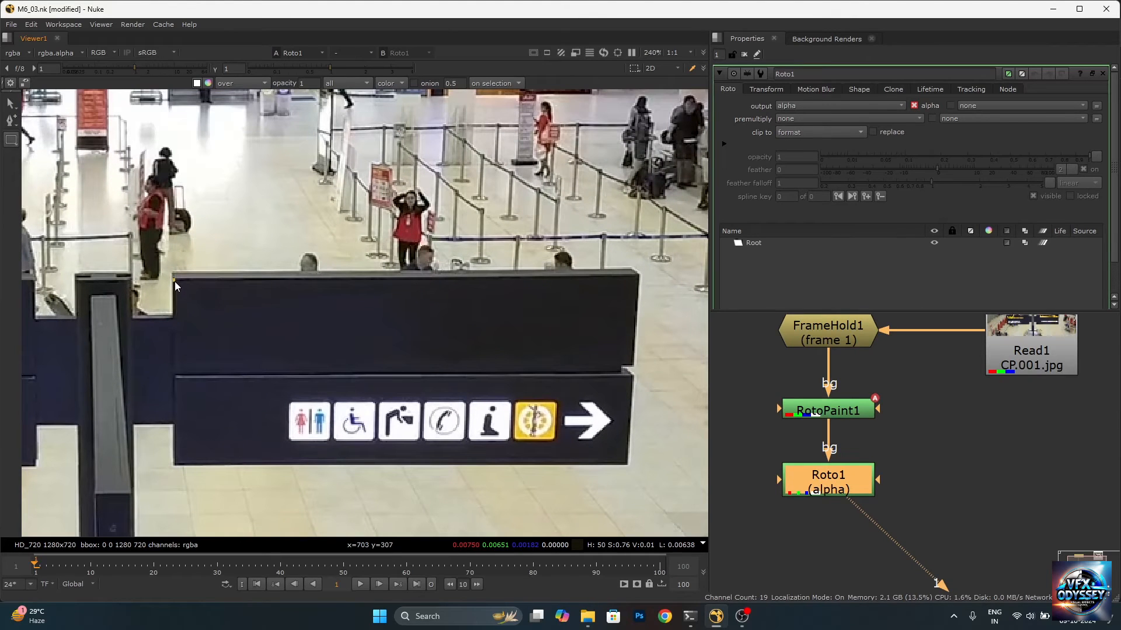
drag(174, 280, 634, 365)
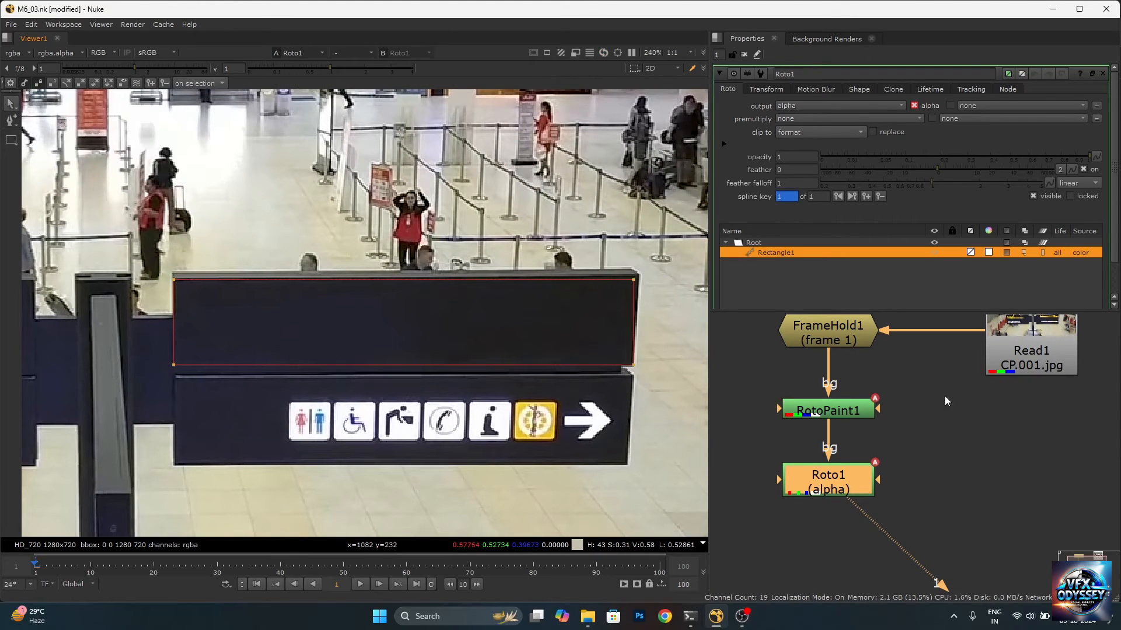
drag(972, 394, 854, 460)
drag(957, 398, 960, 412)
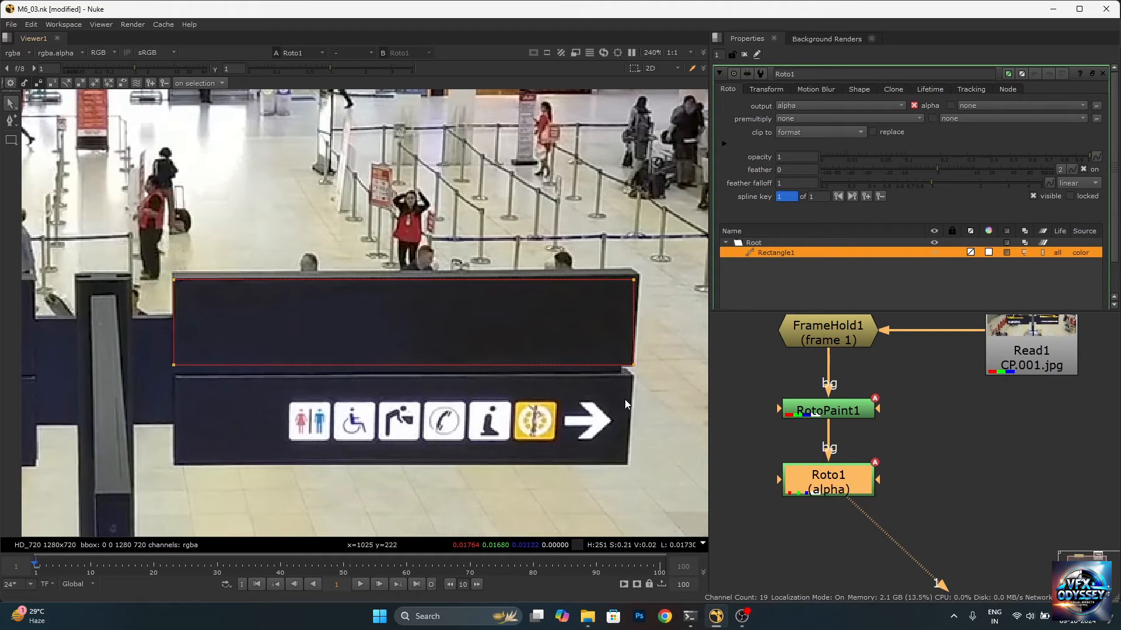
- Adjust the rectangle shape's corner points to fit the edges of the cleaned upper sign panel
scroll(627, 319, up, 5)
drag(639, 262, 645, 260)
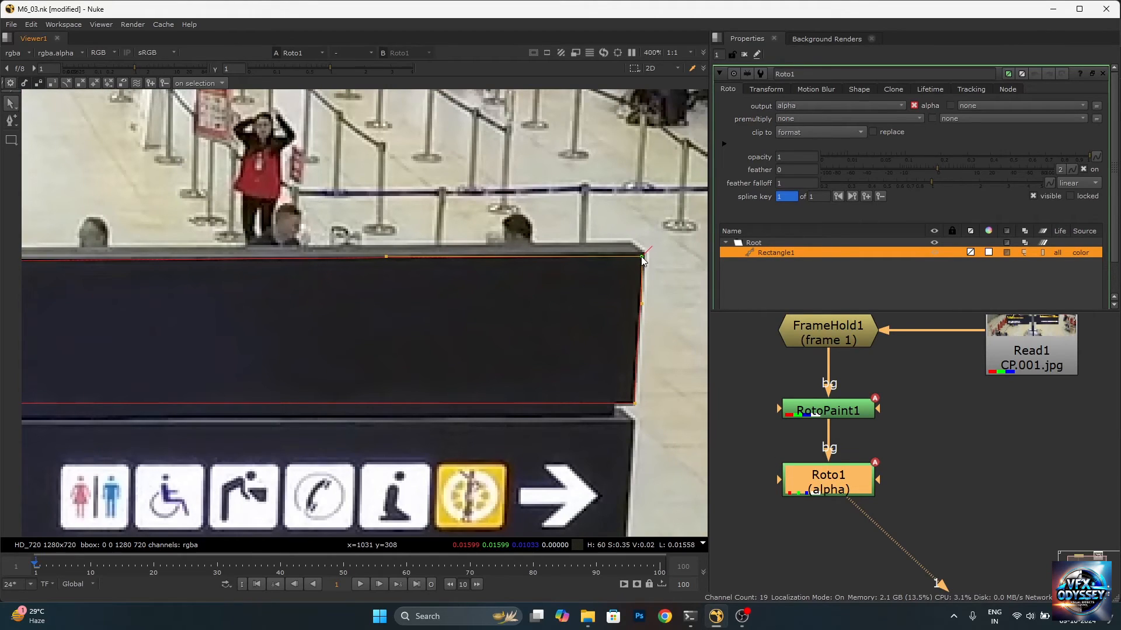
scroll(627, 389, up, 3)
drag(639, 415, 637, 412)
scroll(637, 411, down, 5)
scroll(194, 411, up, 4)
scroll(194, 411, up, 1)
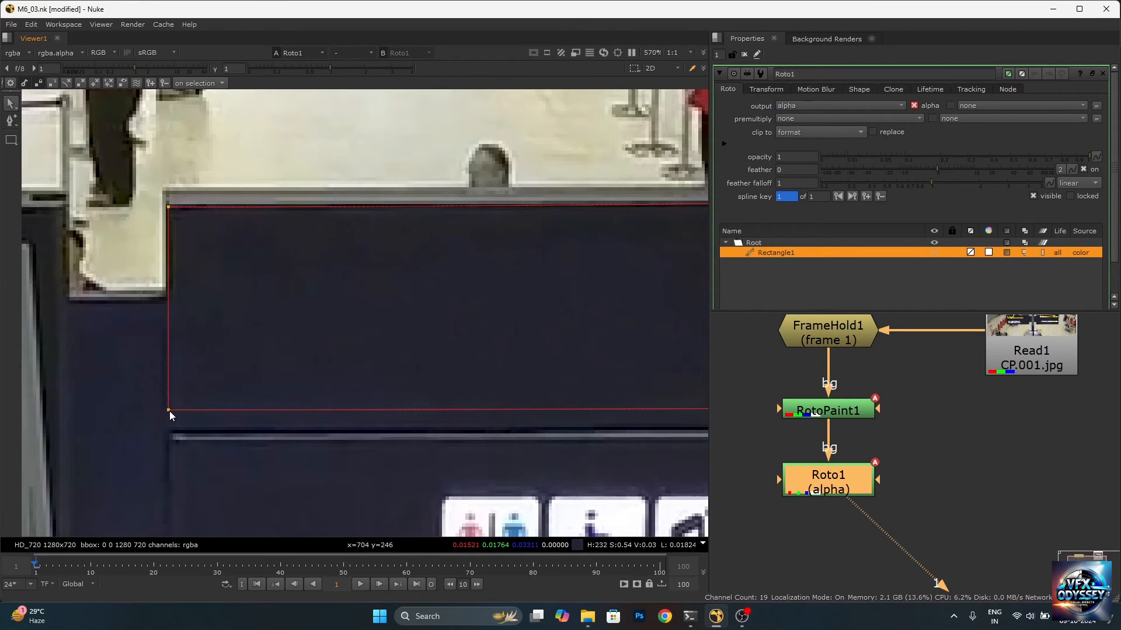
drag(170, 411, 169, 413)
scroll(171, 413, down, 5)
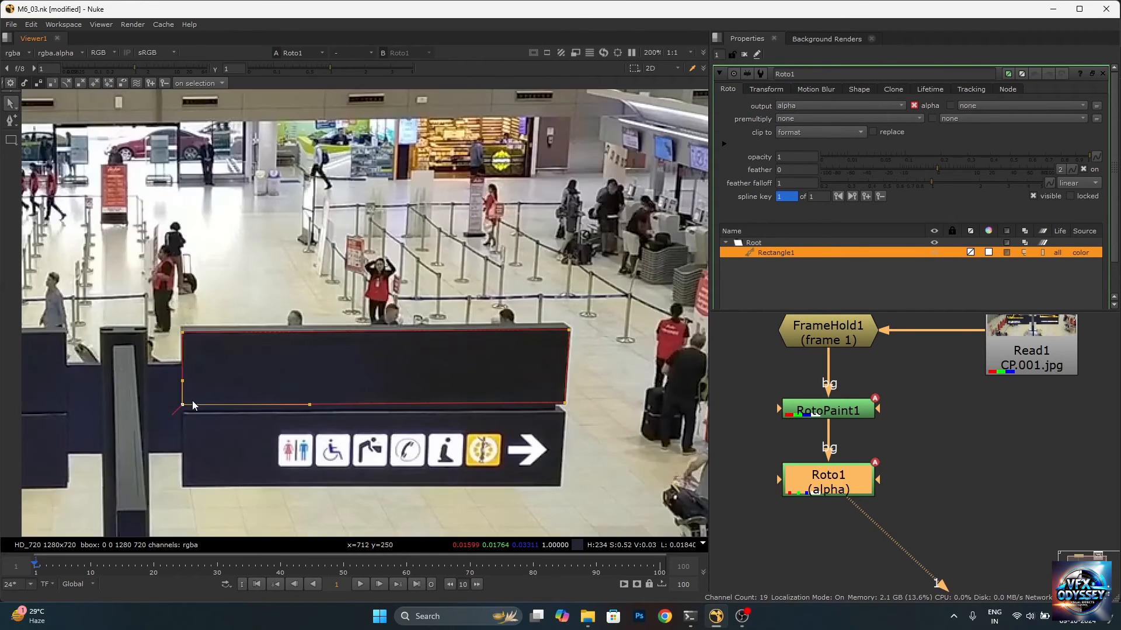
scroll(189, 405, down, 4)
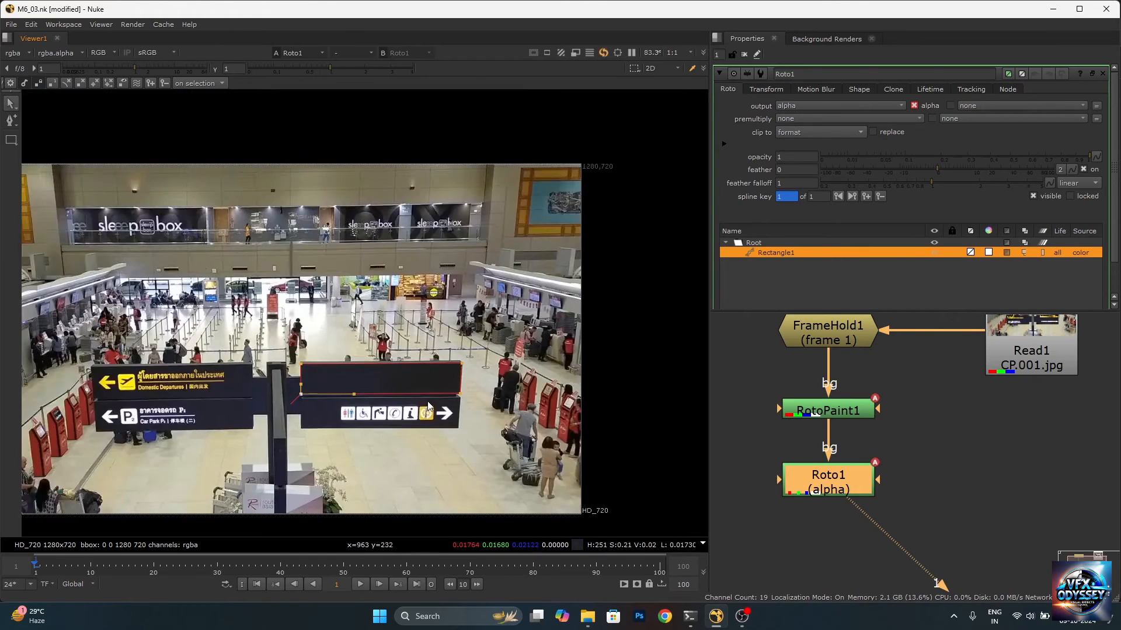
scroll(469, 397, up, 3)
scroll(915, 406, down, 5)
scroll(891, 434, up, 4)
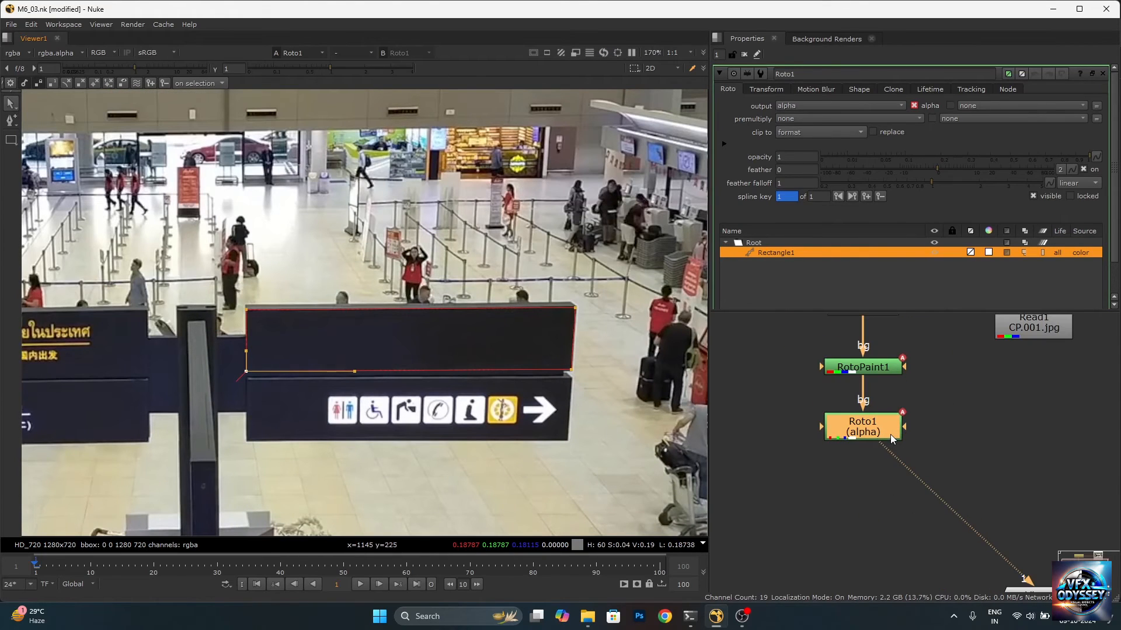
- Add a Premult node below Roto1 so only the masked sign panel is kept
key(Tab)
text(premu)
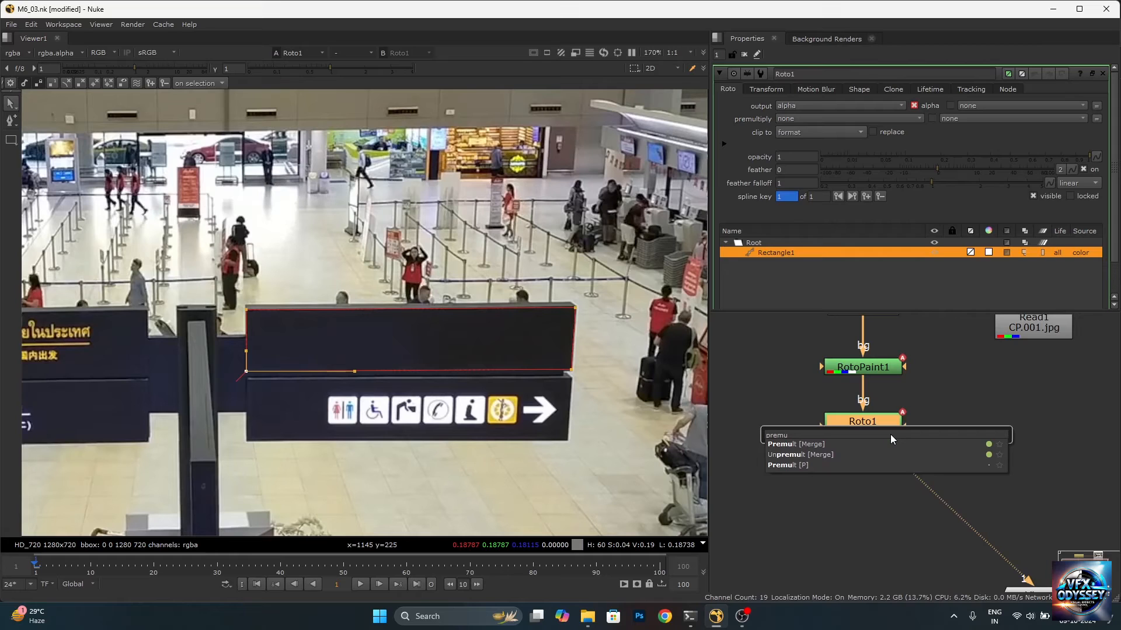
click(816, 445)
scroll(446, 353, down, 3)
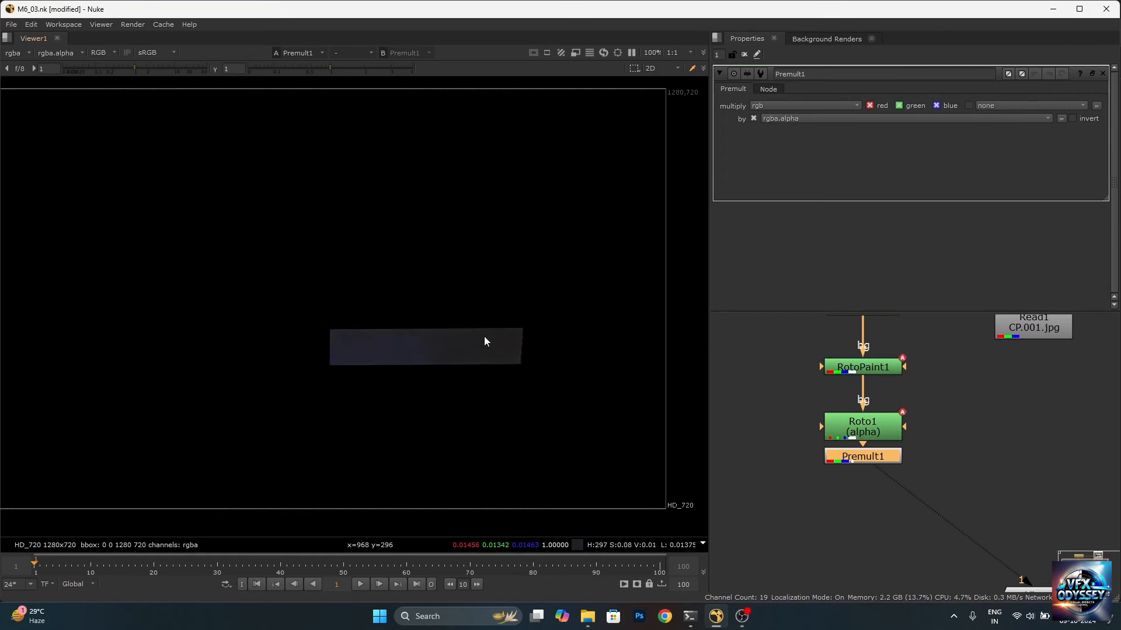
scroll(477, 371, up, 3)
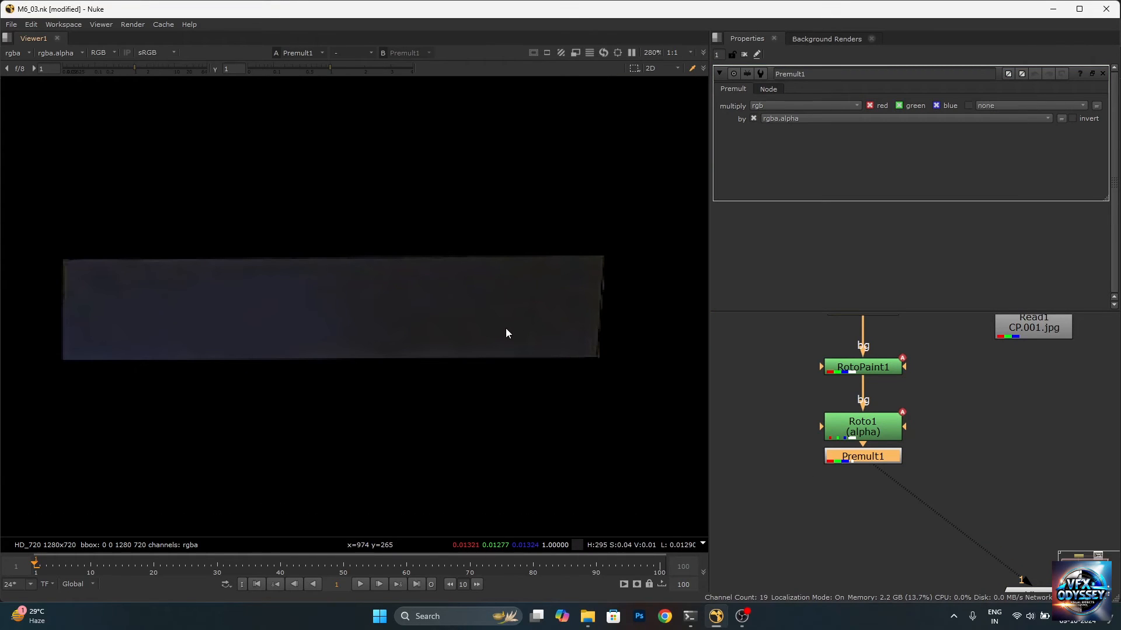
key(f)
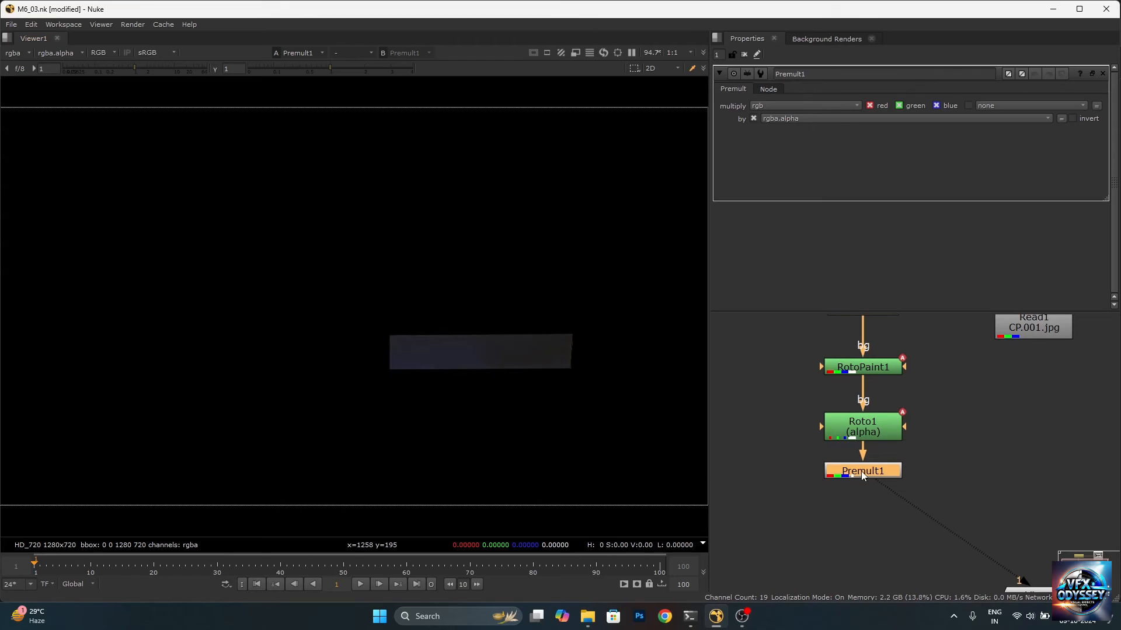
key(f)
- Add a Merge (over) node with Premult1 as input A and Read1 as input B, and view its output
key(m)
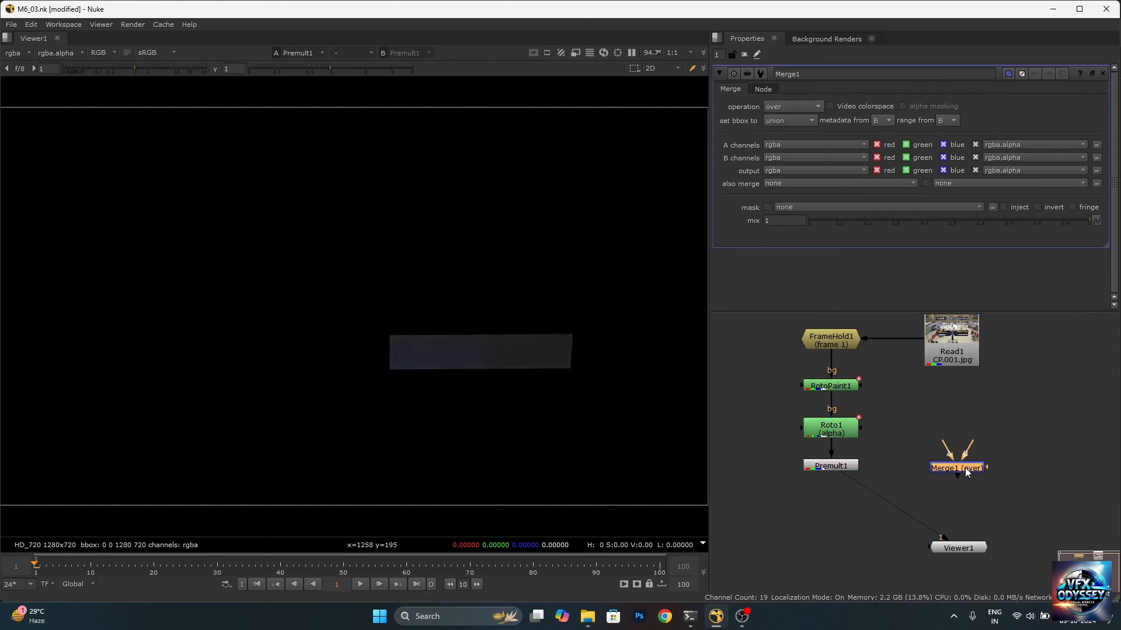
drag(964, 460, 967, 331)
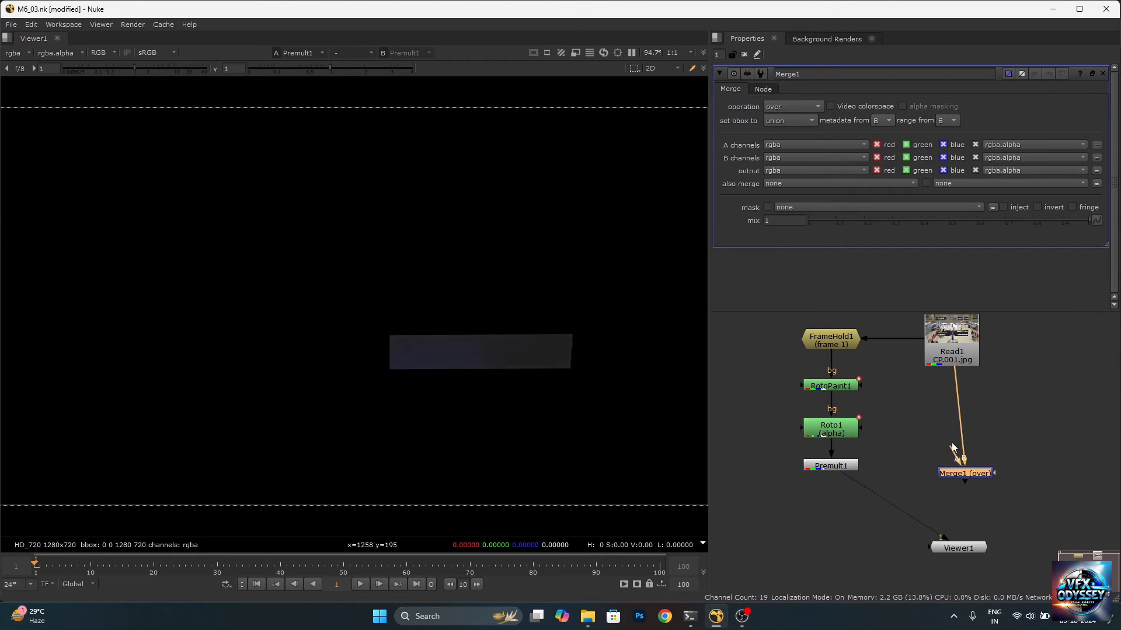
drag(888, 468, 842, 468)
drag(980, 477, 963, 467)
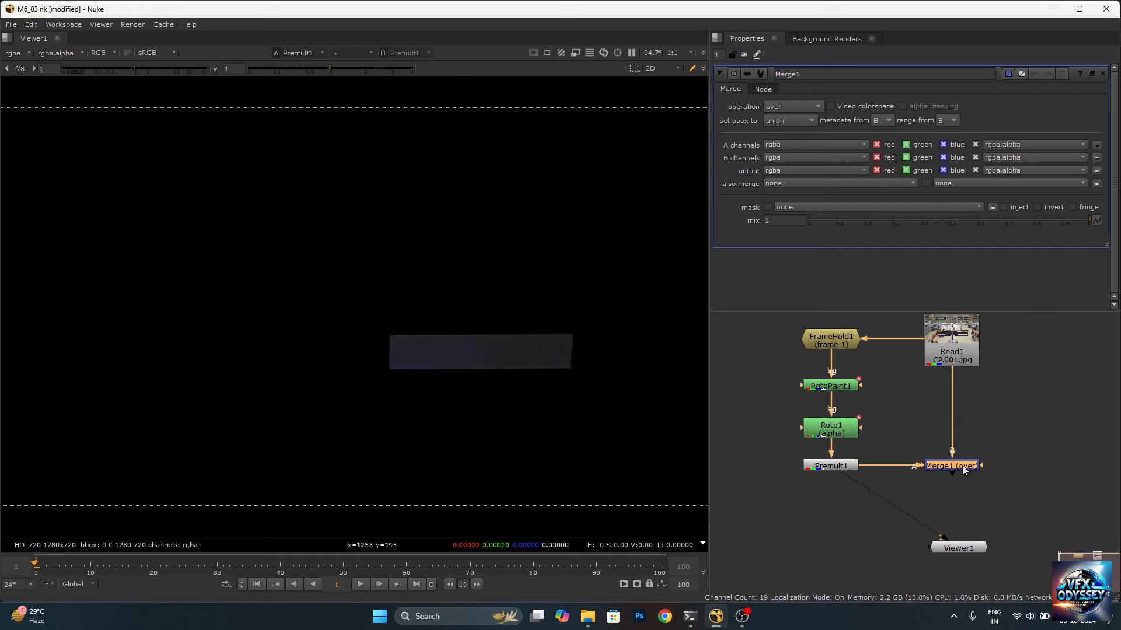
key(1)
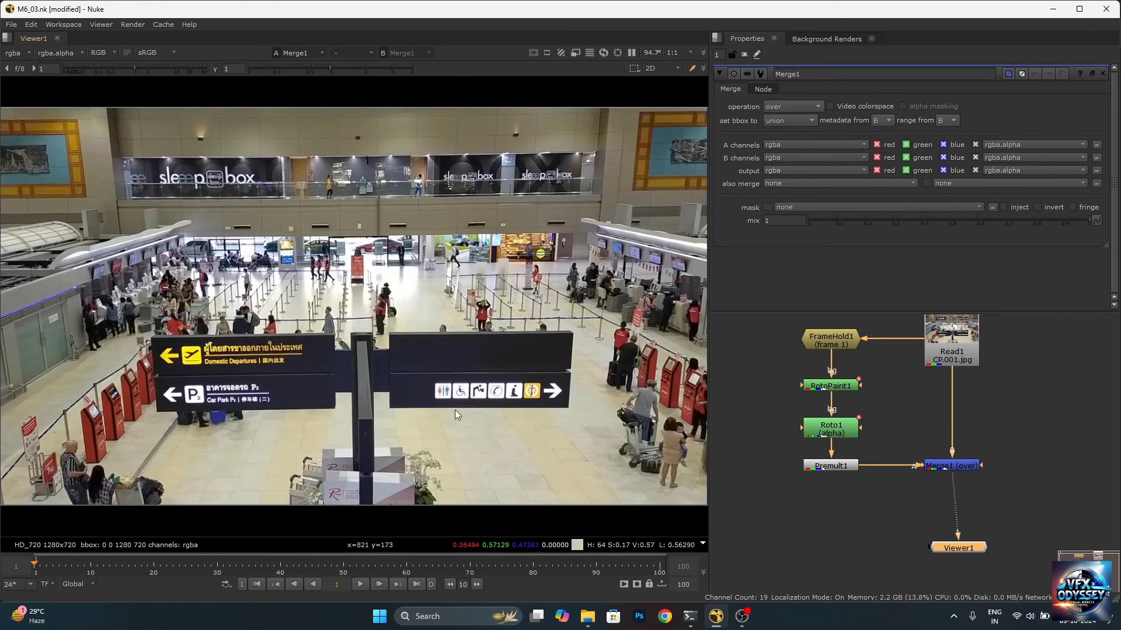
- Play and scrub the merged footage to frame 40 to check the sign patch, and return to frame 1
click(362, 582)
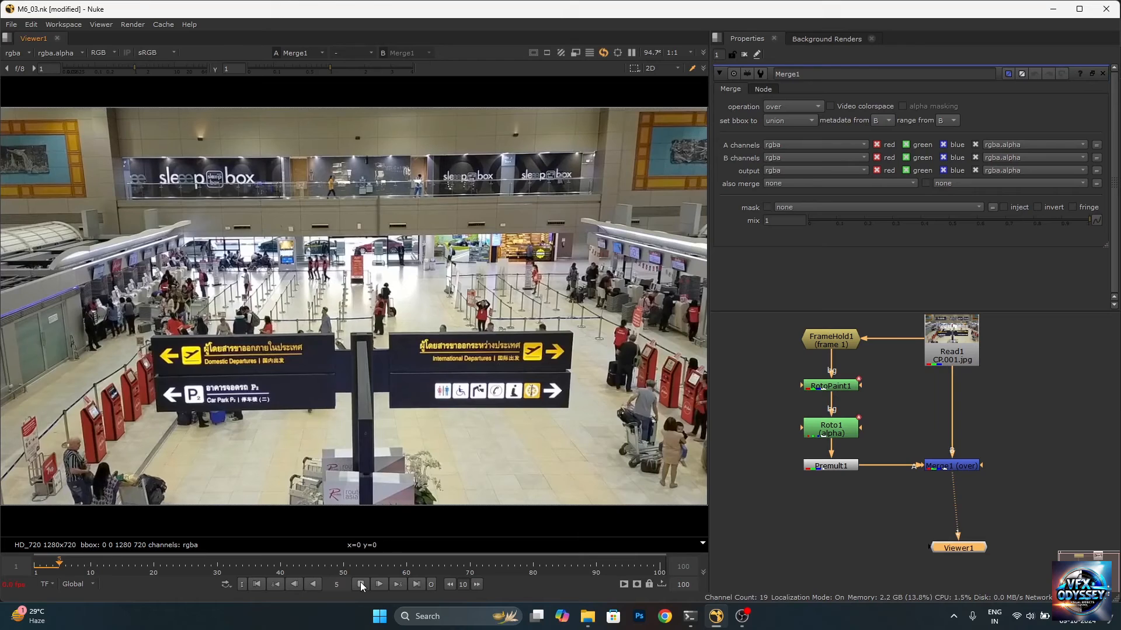
click(360, 582)
click(256, 584)
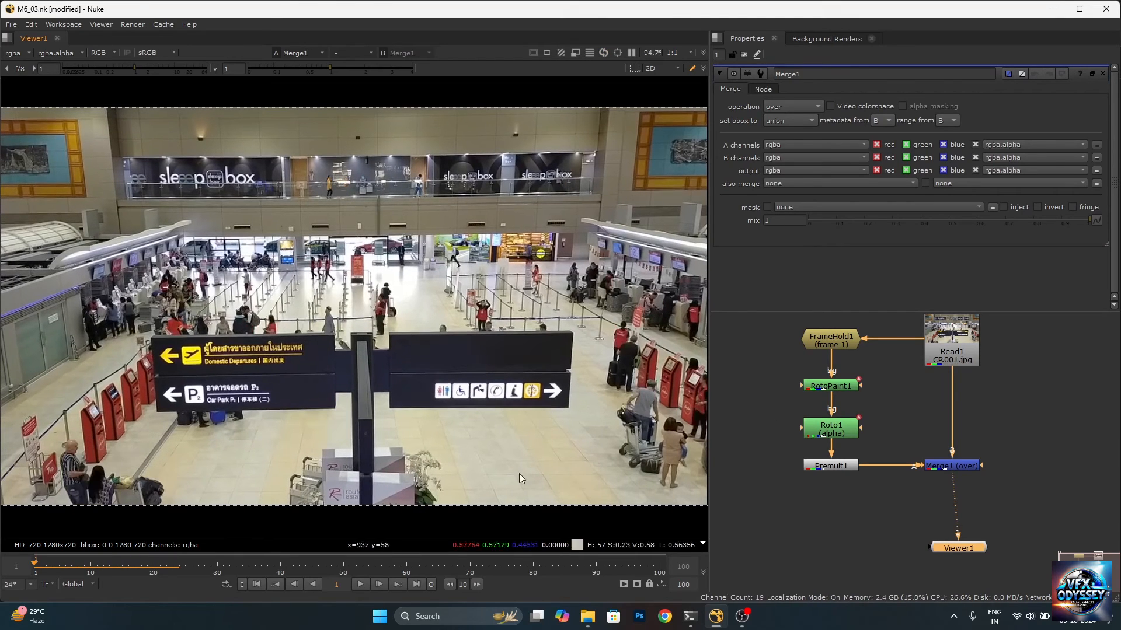
scroll(854, 426, up, 2)
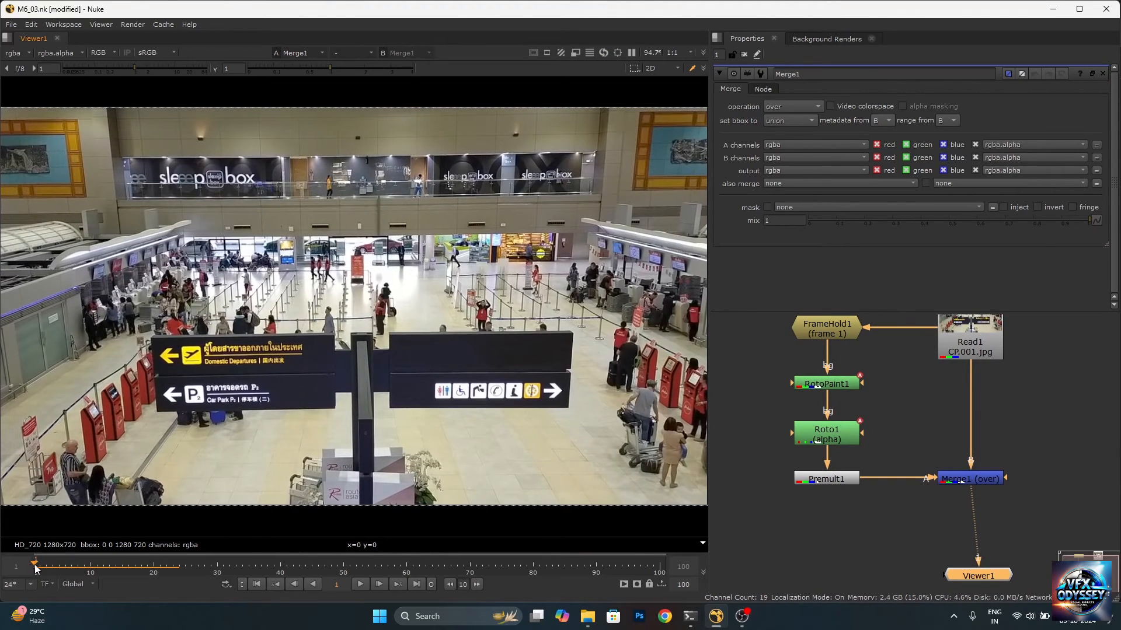
drag(35, 569, 281, 570)
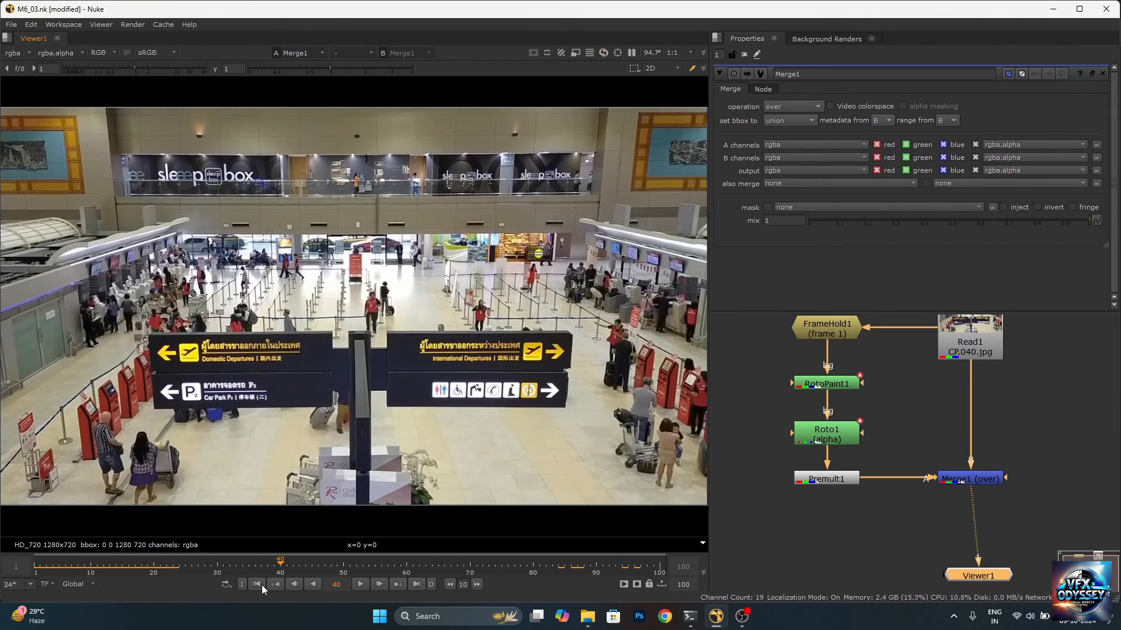
click(257, 584)
- Open RotoPaint1, set its clone tool's lifetime to all frames, and check playback before returning to frame 1
double_click(826, 384)
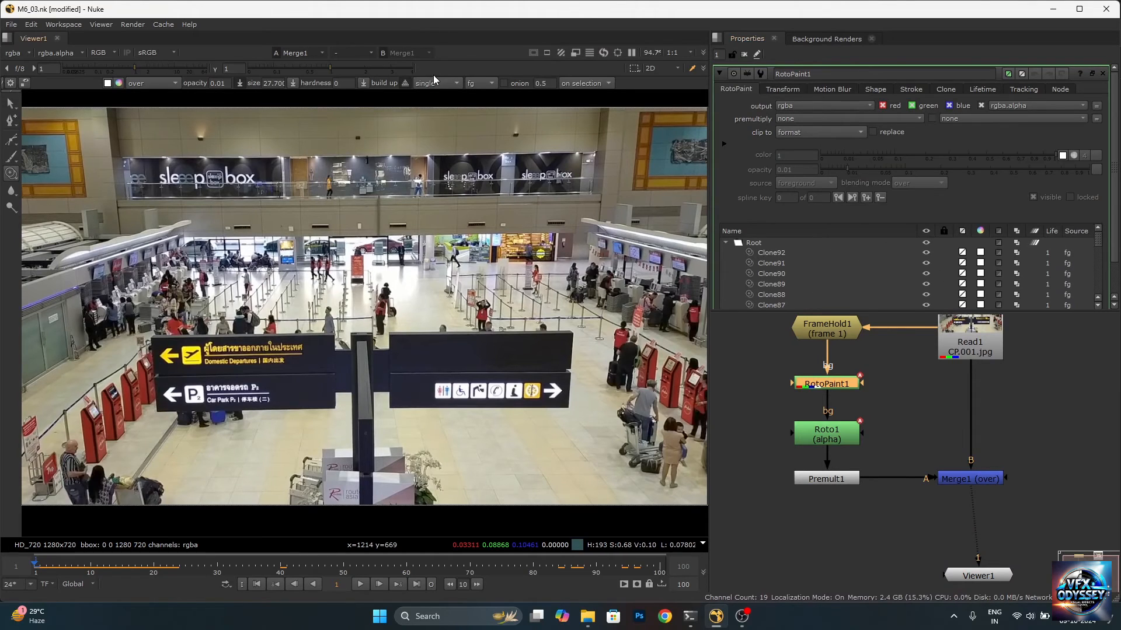
click(444, 58)
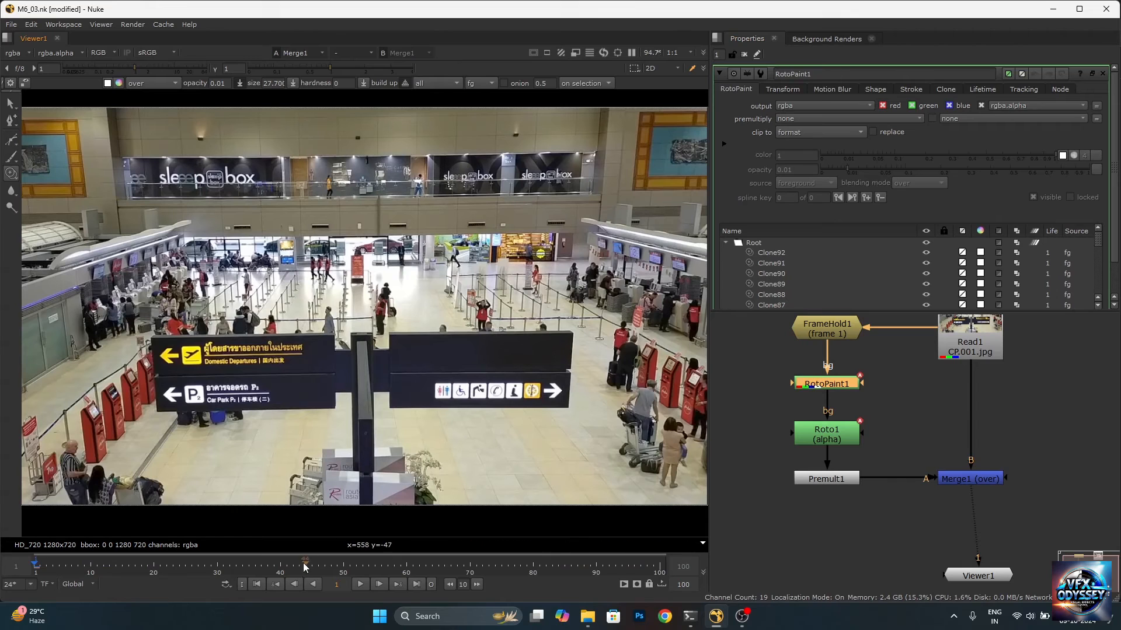
click(361, 584)
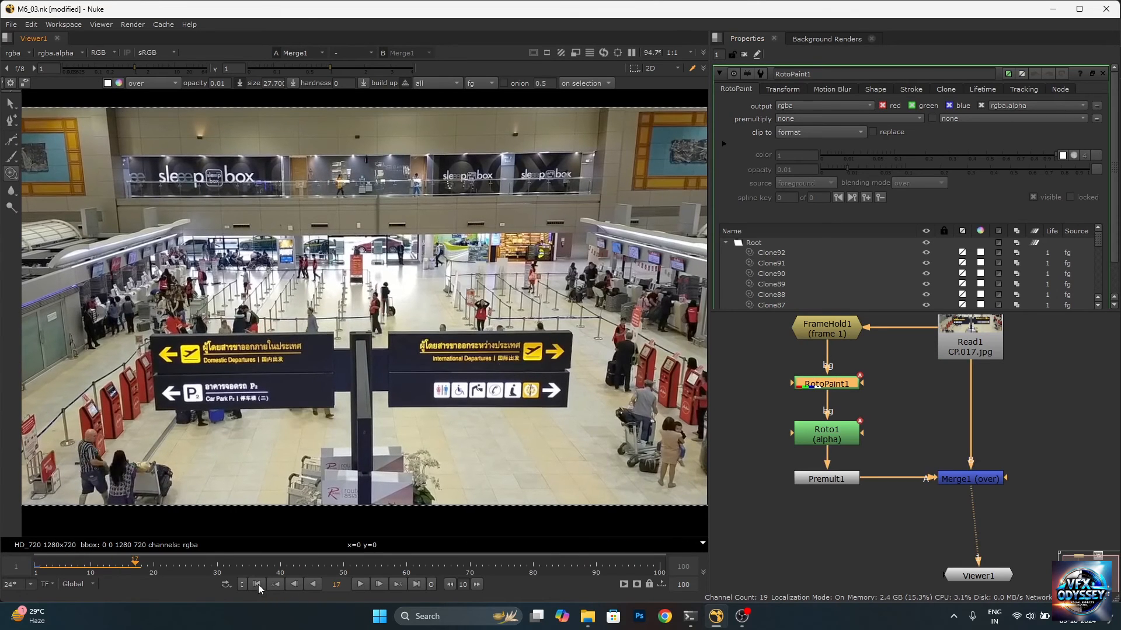
click(256, 584)
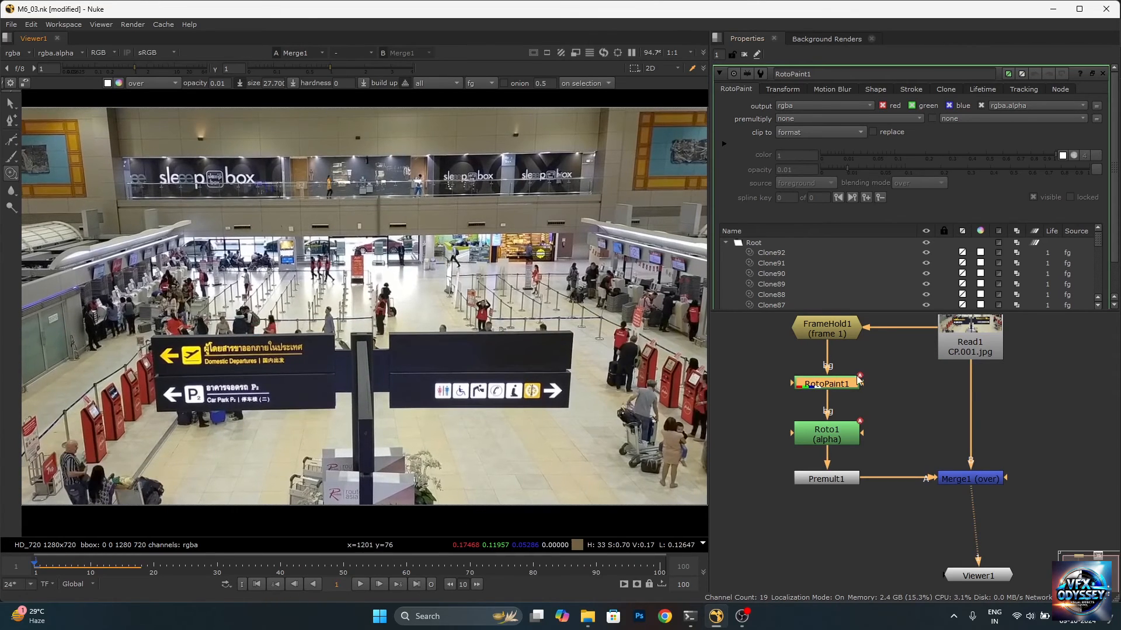
- Set the lifetime of all RotoPaint1 clone strokes, Clone1 to Clone92, to all frames and clear the open node properties
click(780, 252)
drag(1102, 243, 1109, 301)
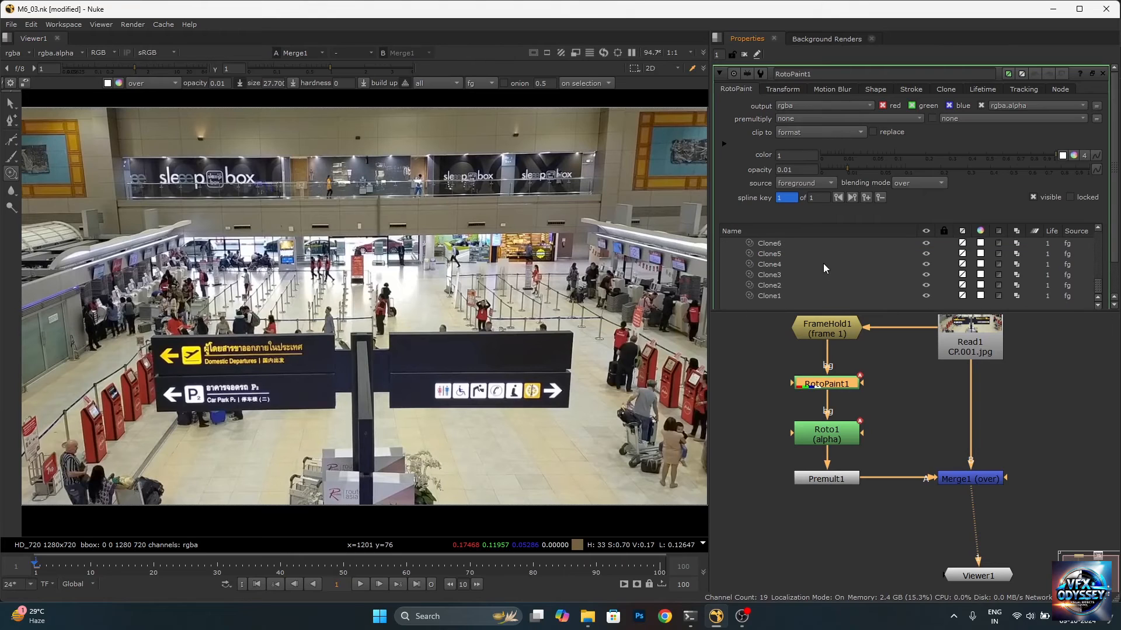
shift+click(796, 298)
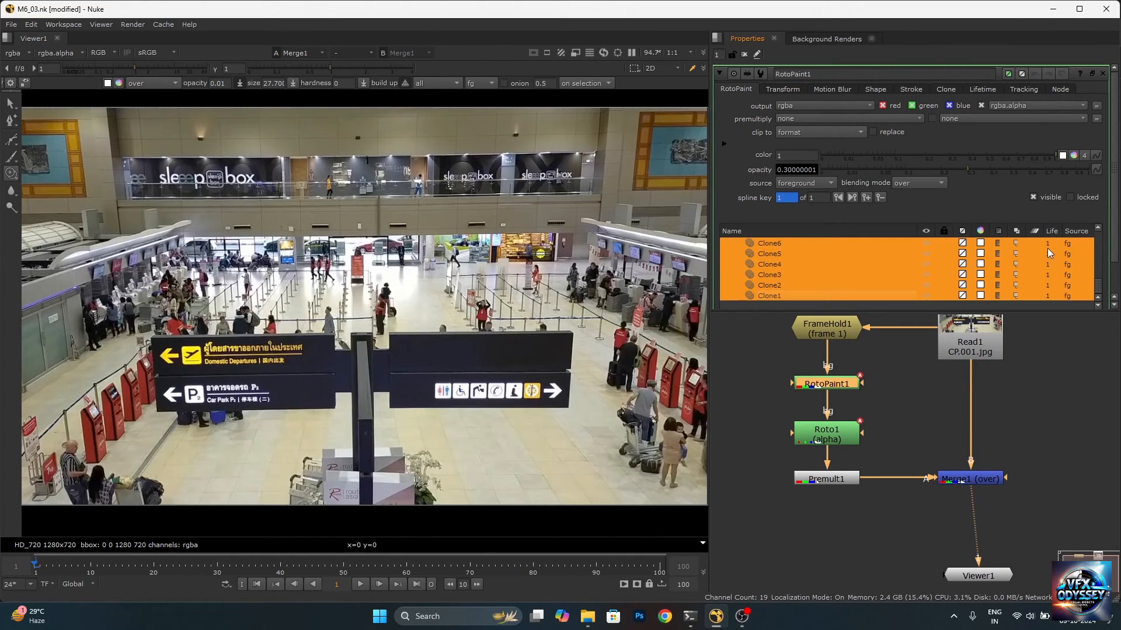
right_click(1048, 245)
click(1068, 261)
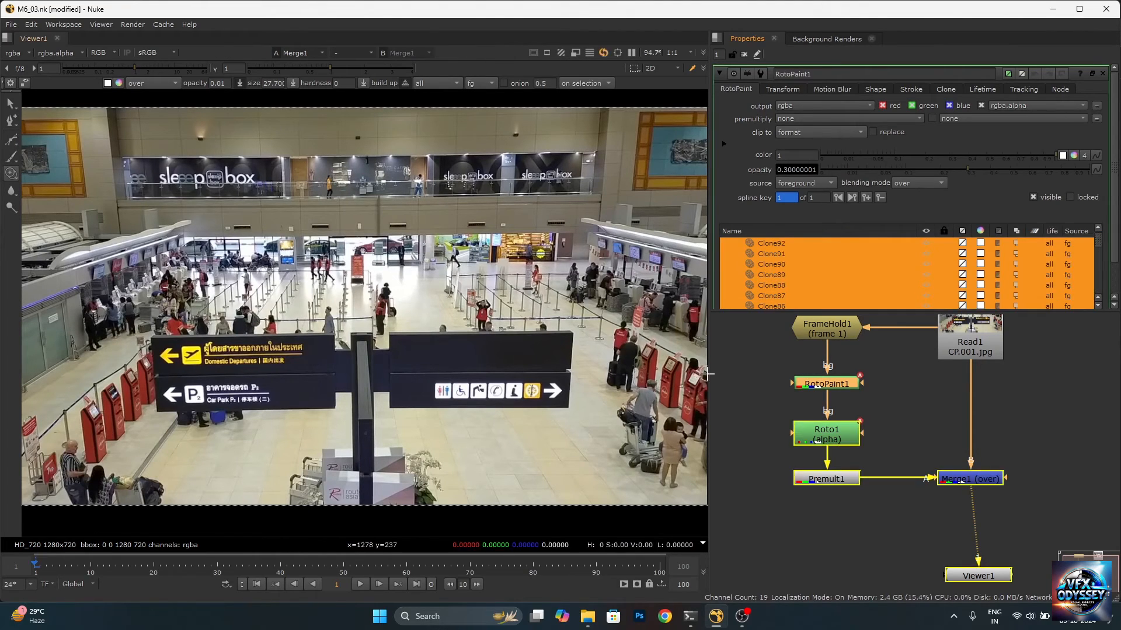
click(743, 55)
- Play the composite, stop at frame 94, and examine how the patch lines up with the sign's right end
click(358, 584)
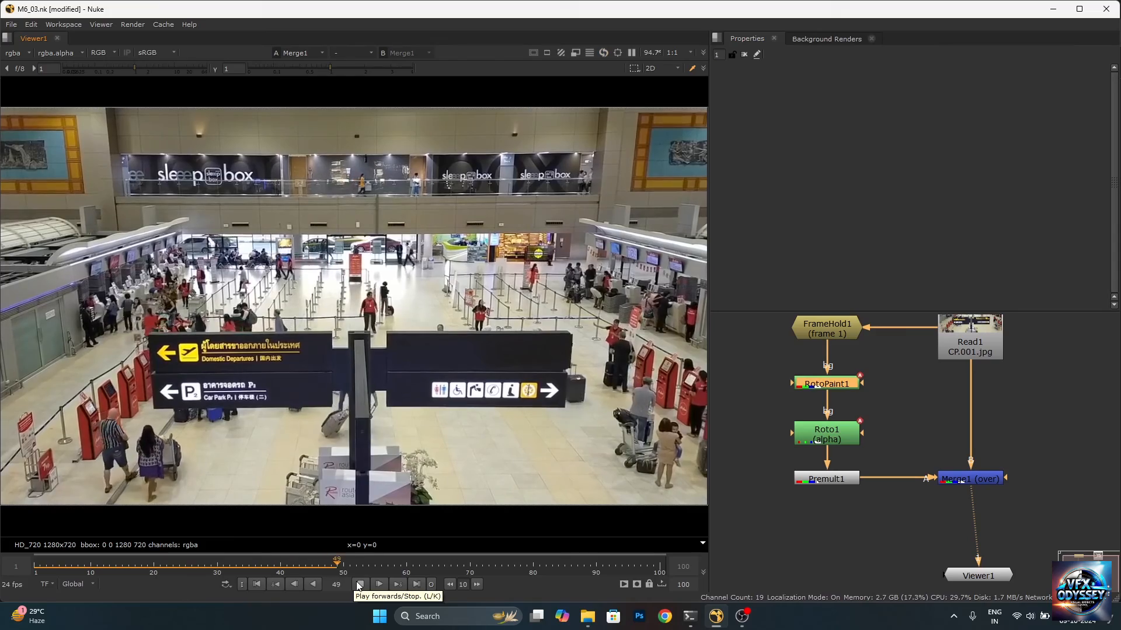
click(361, 586)
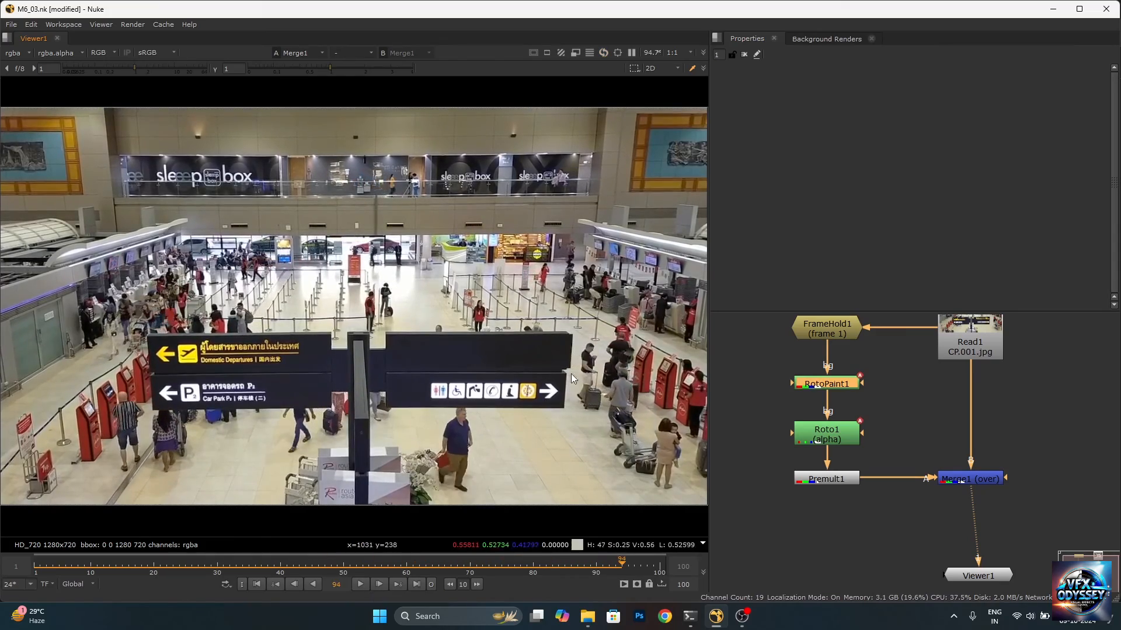
scroll(527, 407, up, 6)
scroll(526, 409, down, 3)
scroll(527, 407, up, 3)
scroll(490, 333, up, 4)
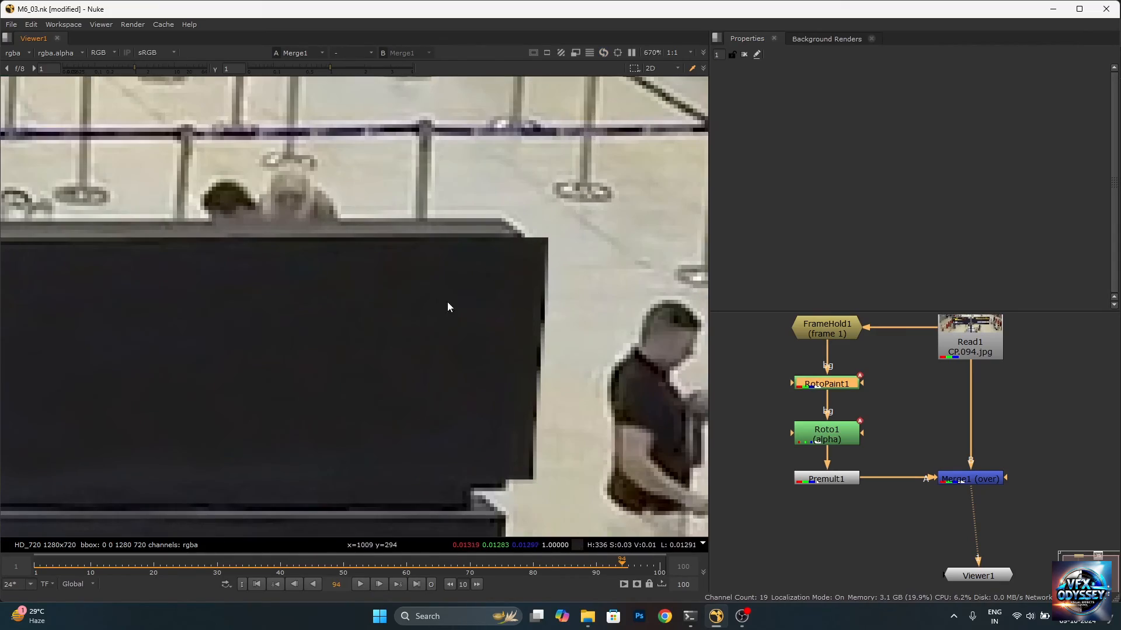
- Replay the composite, stop at frame 18, and compare the patch's edges with the moving sign
click(358, 584)
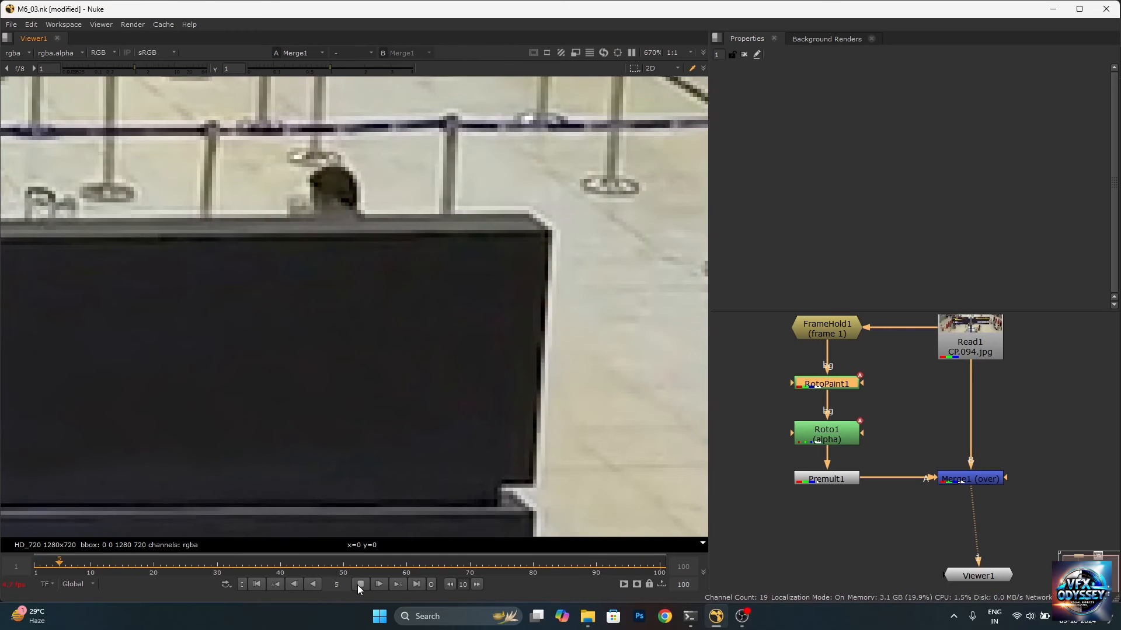
click(361, 585)
scroll(605, 249, down, 3)
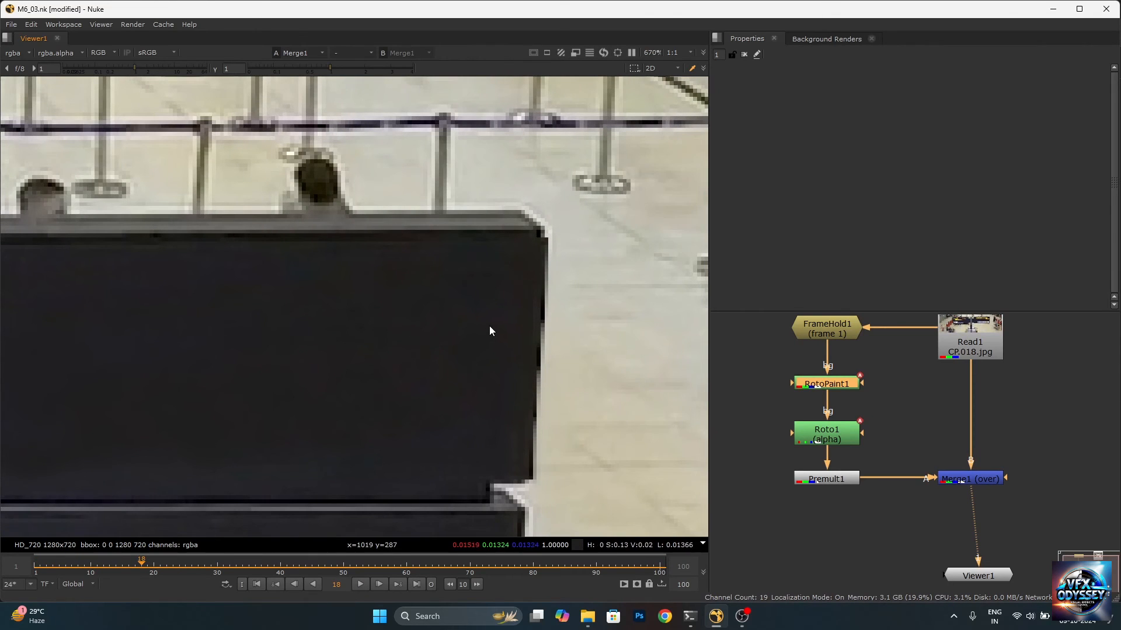
scroll(473, 345, down, 1)
scroll(467, 347, down, 4)
scroll(508, 327, up, 3)
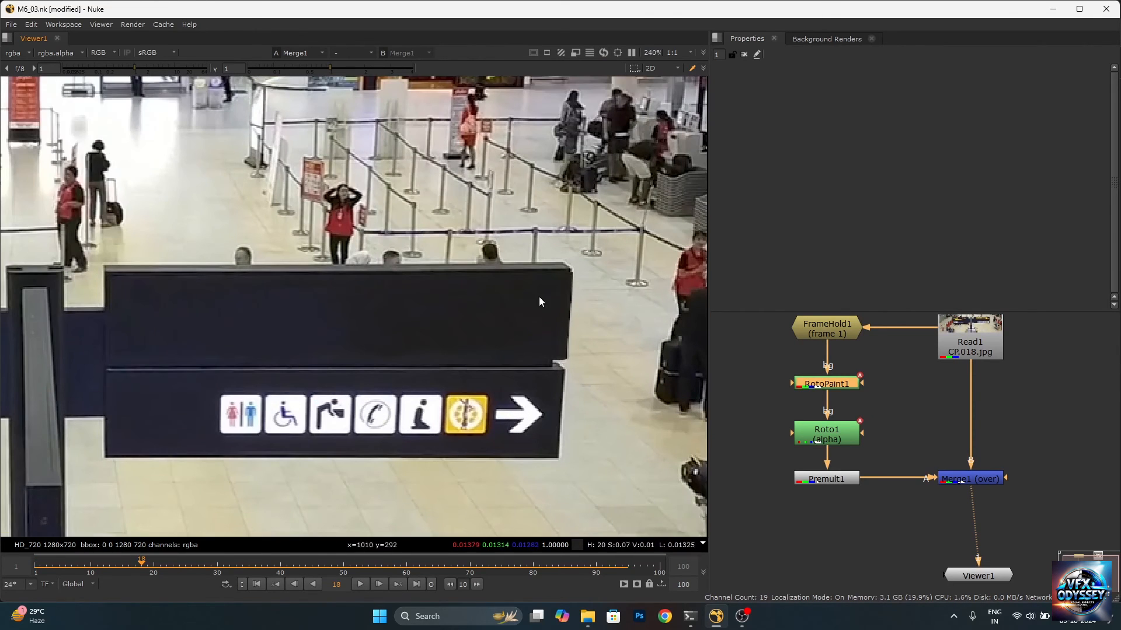
scroll(517, 305, up, 2)
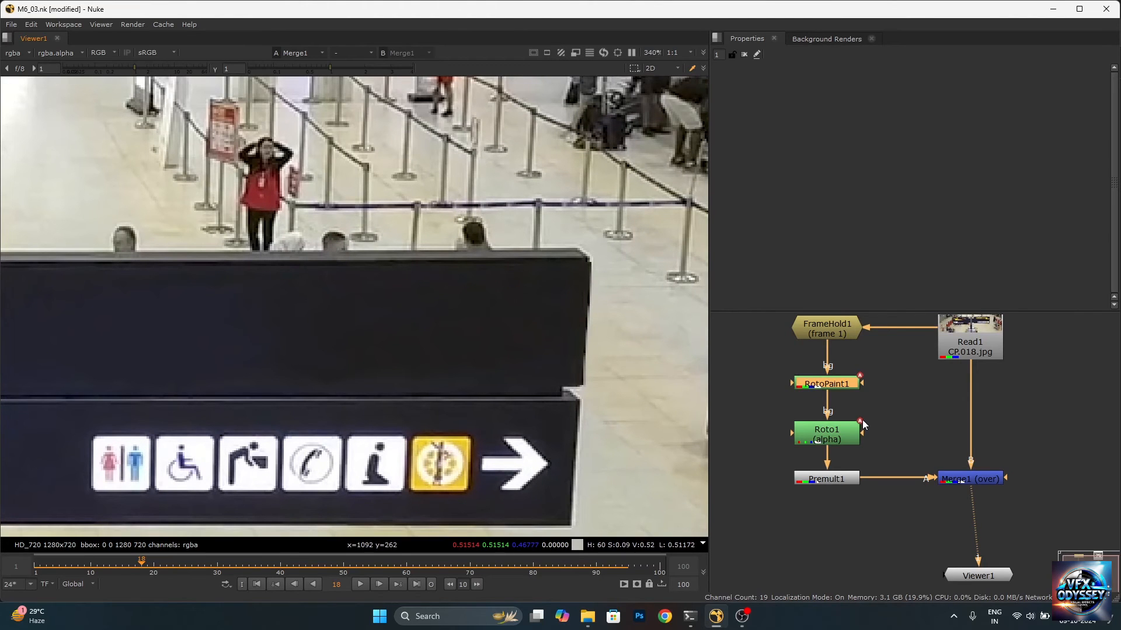
scroll(878, 426, down, 3)
scroll(899, 442, up, 3)
scroll(960, 415, down, 3)
scroll(936, 416, up, 3)
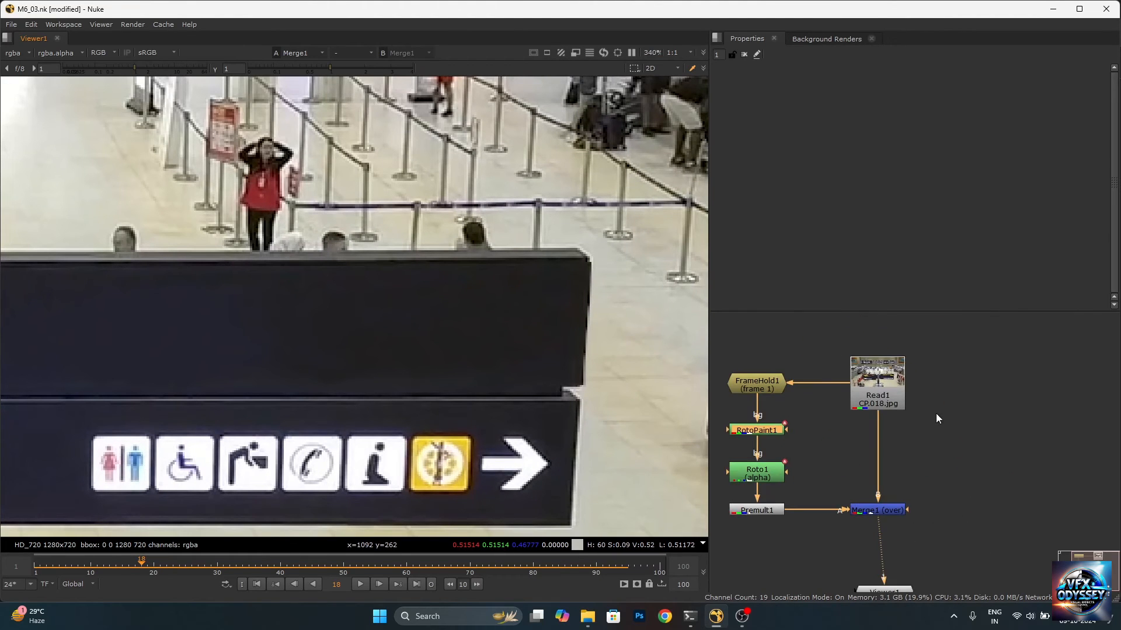
- Add a Tracker node, connect its input to Read1, and view its output
click(942, 416)
key(Tab)
text(tra)
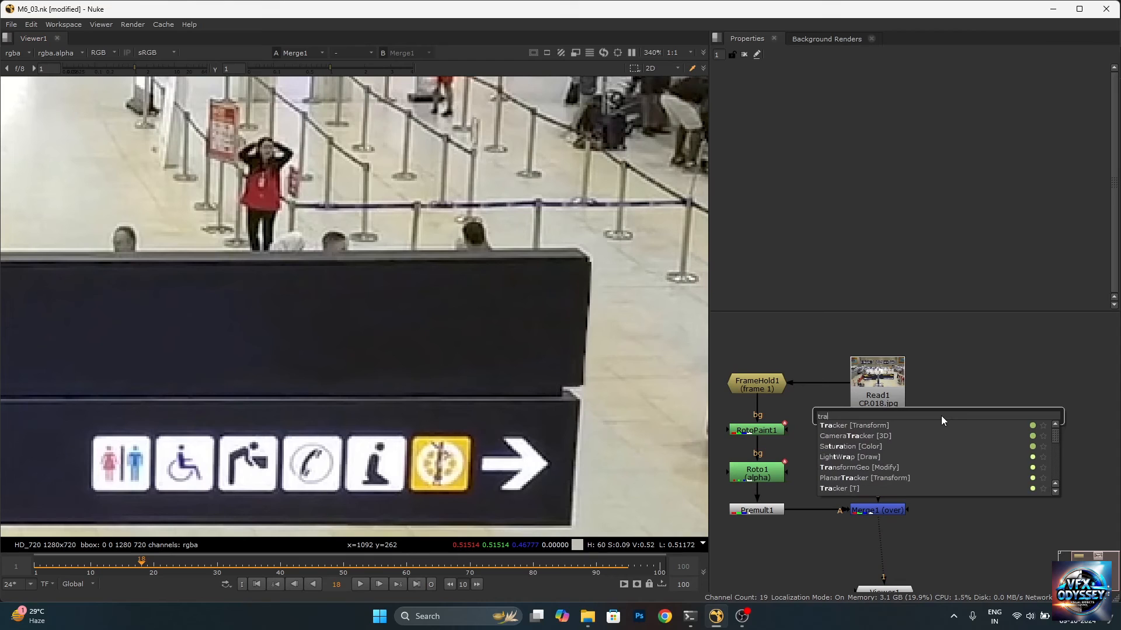
text(ck)
key(Return)
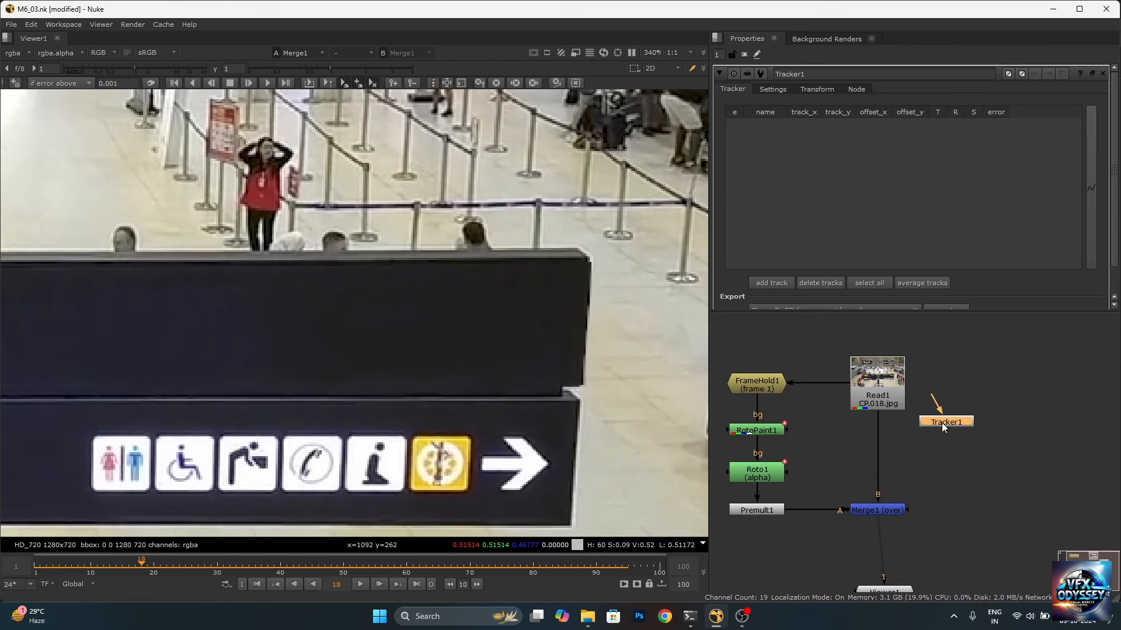
drag(868, 375, 870, 374)
key(1)
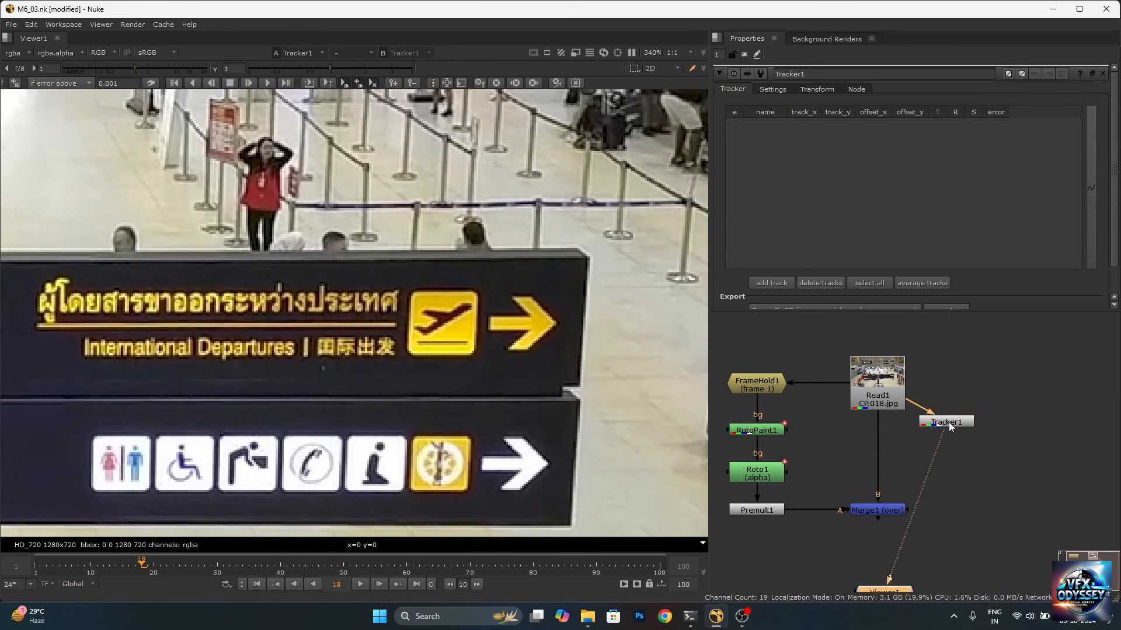
- Add a track at frame 18, center it on the sign's yellow airplane icon, and fit its pattern box around the icon
click(771, 284)
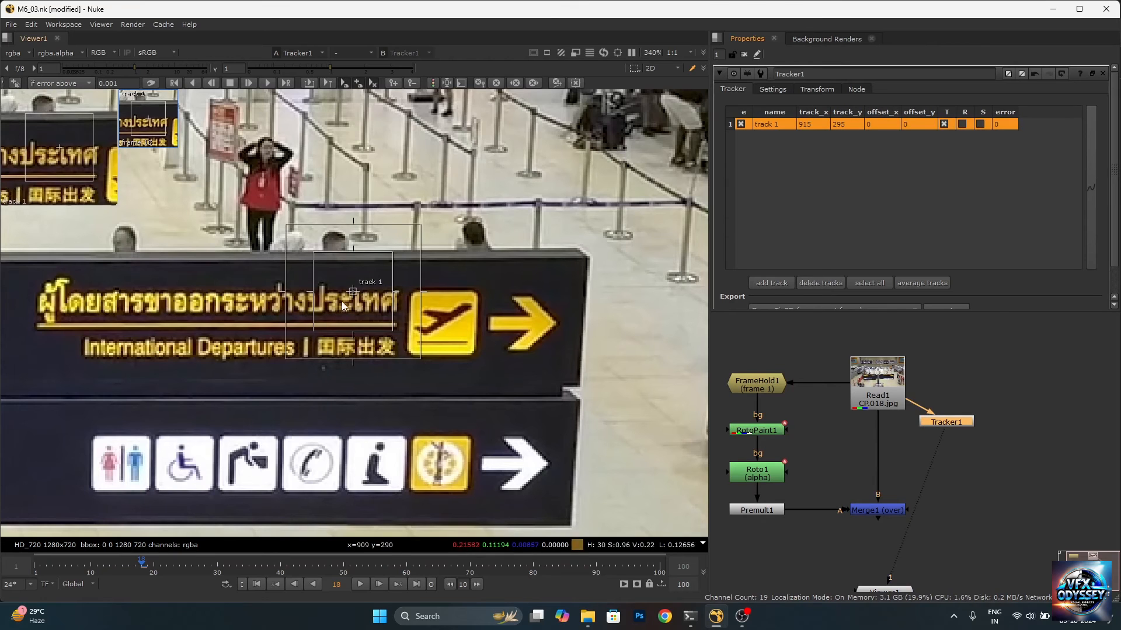
drag(364, 309, 457, 320)
scroll(450, 327, up, 3)
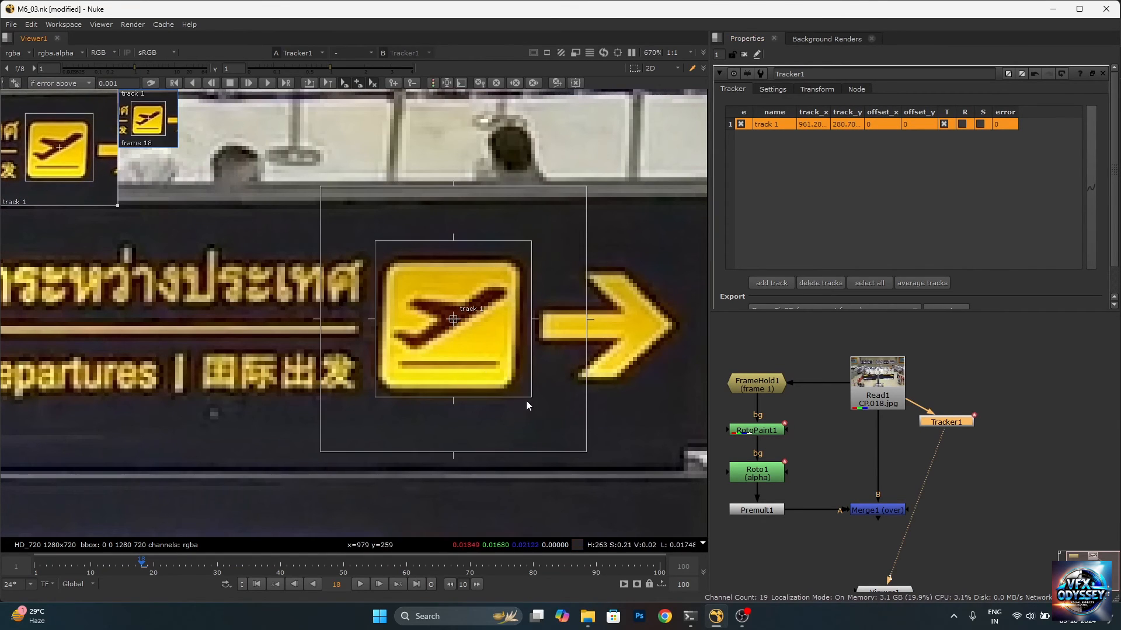
drag(526, 401, 519, 387)
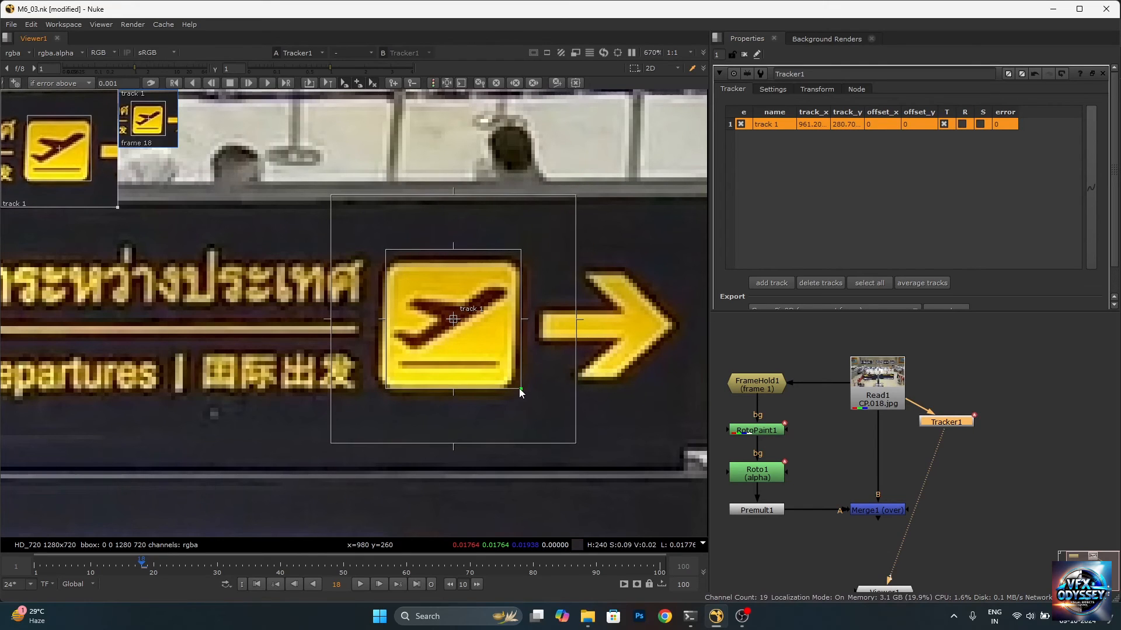
drag(453, 325, 449, 325)
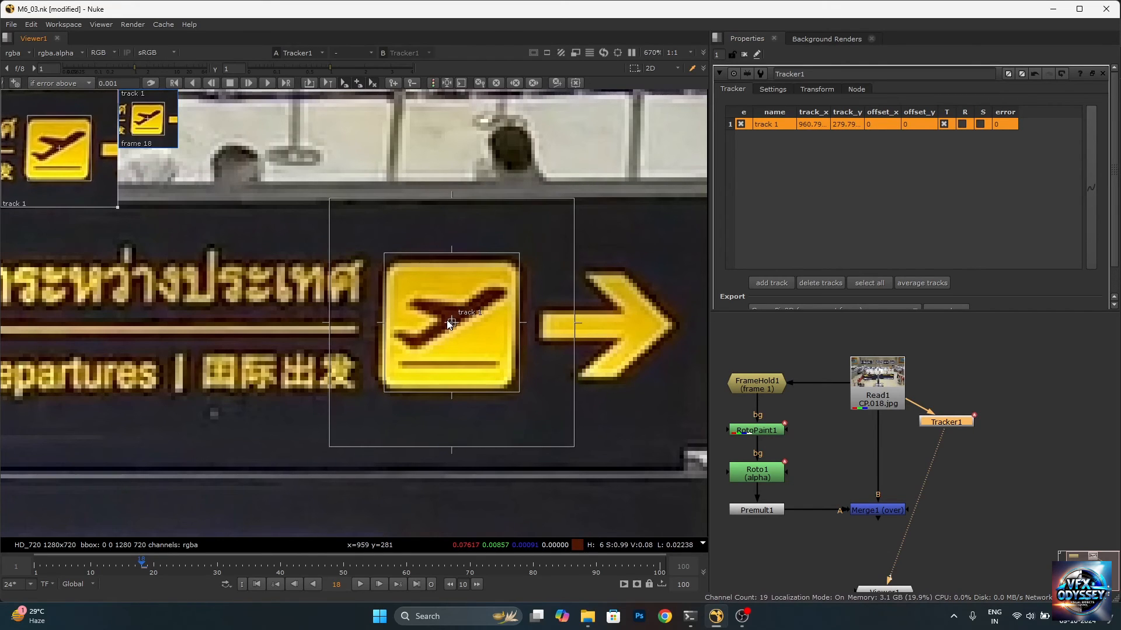
- Track the airplane icon forward from frame 18 to frame 100
click(286, 83)
click(547, 343)
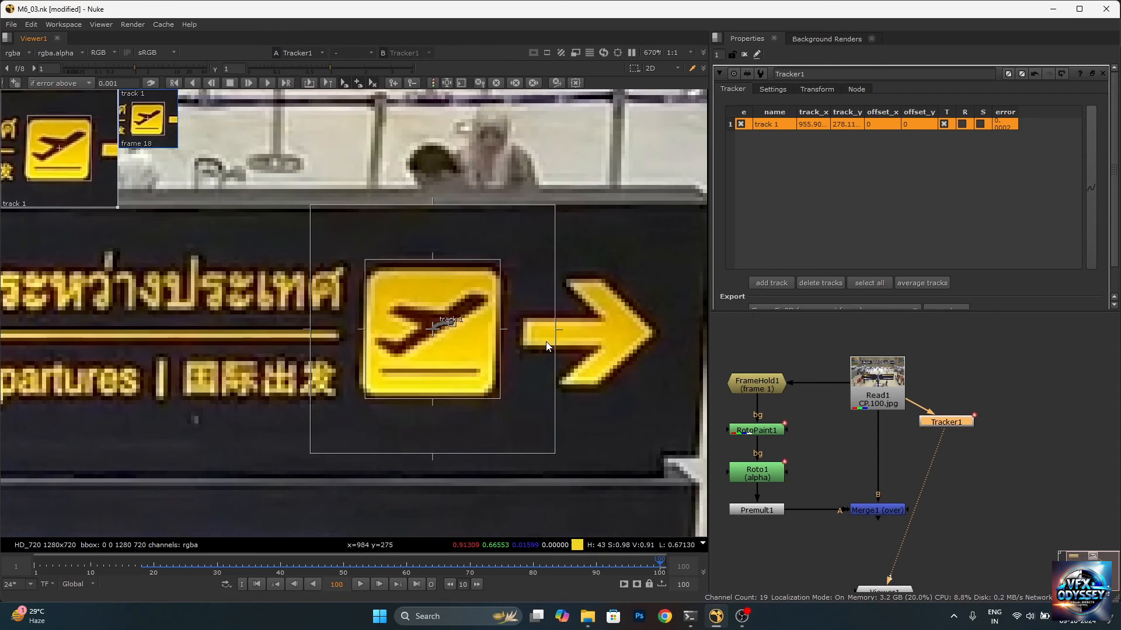
- Return to frame 18 and track the airplane icon backward to frame 1
click(142, 567)
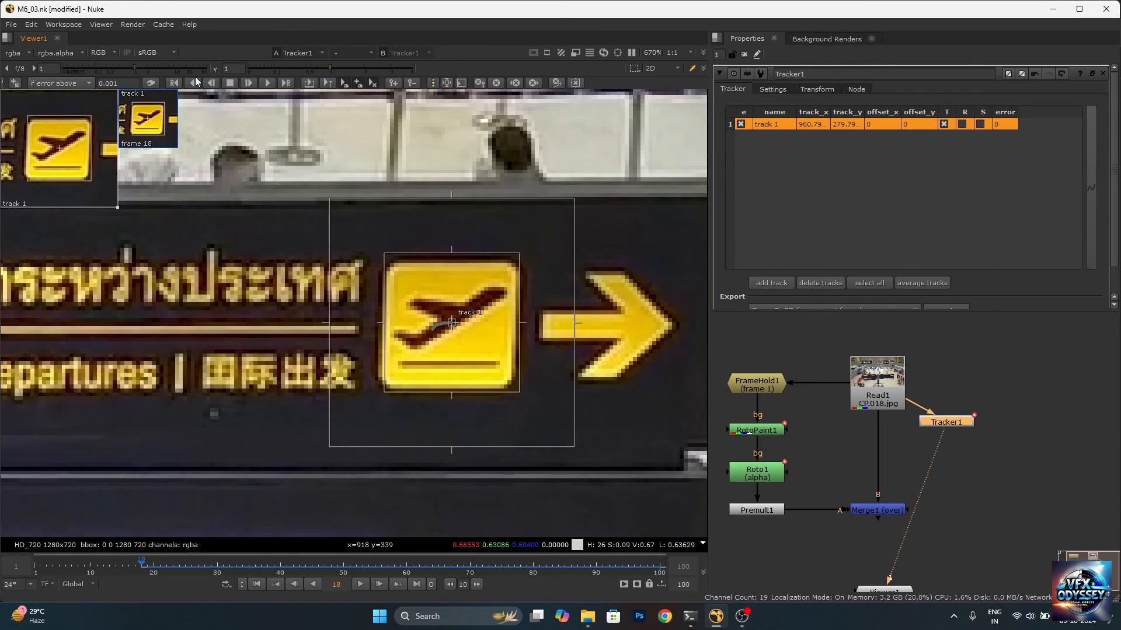
click(176, 85)
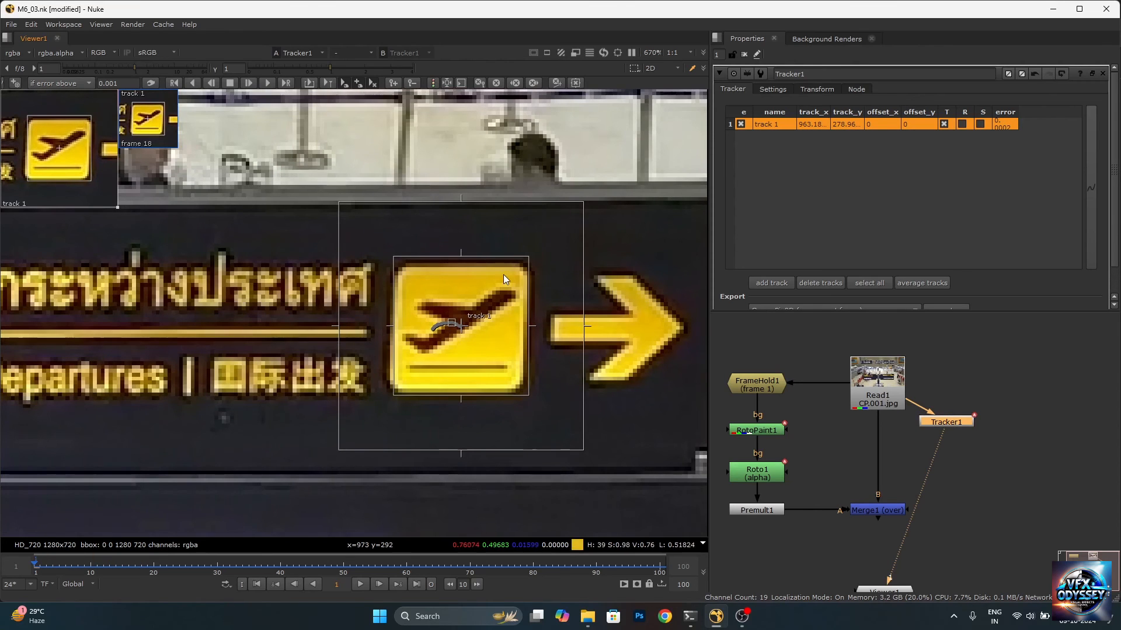
scroll(502, 275, down, 5)
scroll(487, 291, up, 3)
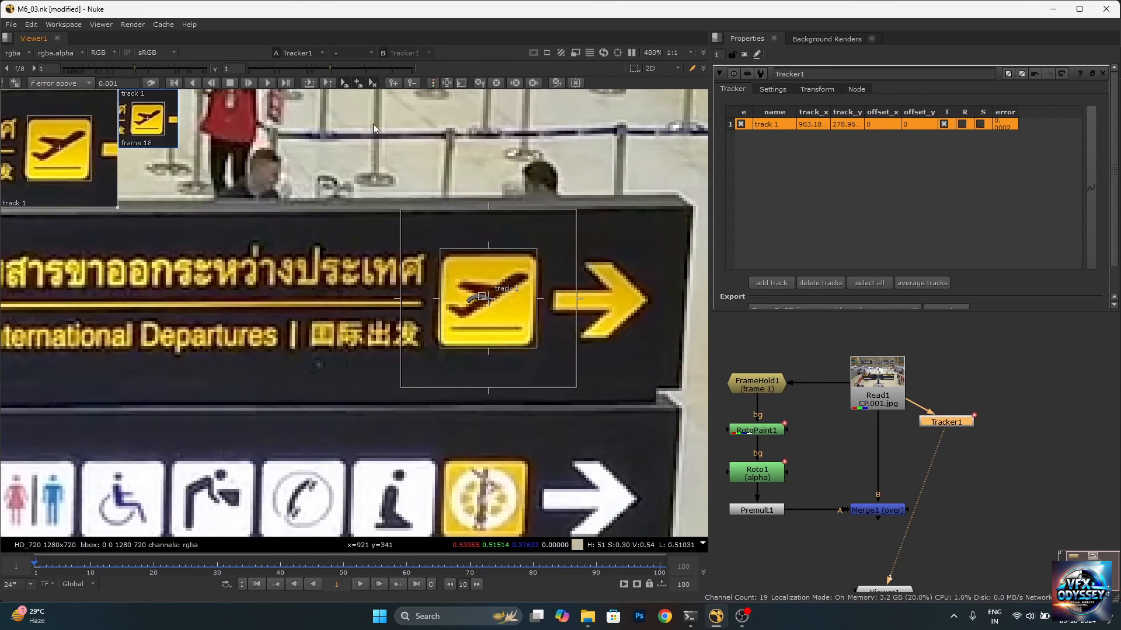
scroll(507, 268, up, 5)
scroll(452, 278, down, 4)
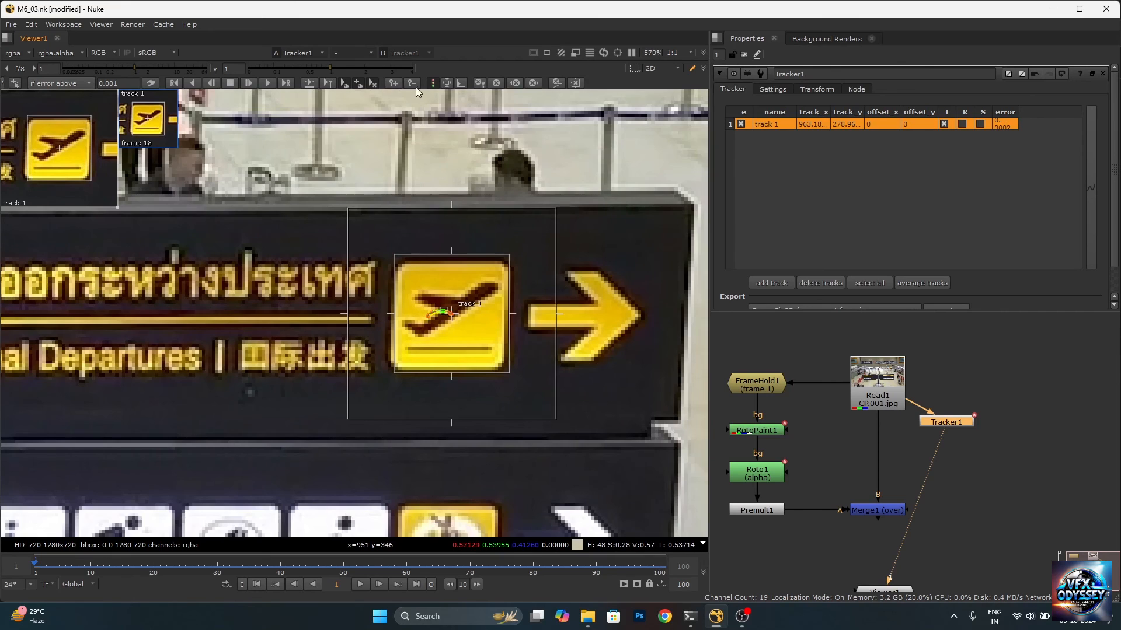
scroll(506, 231, down, 5)
scroll(928, 213, down, 1)
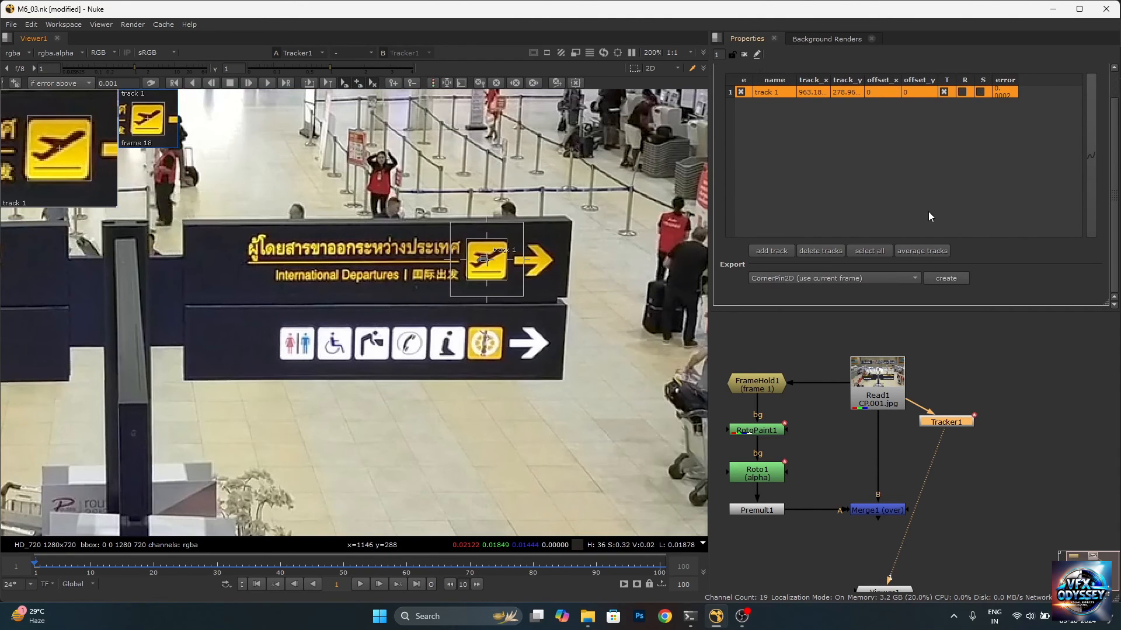
- Export the track from Tracker1 as a Transform (match-move, baked) node
scroll(917, 207, up, 1)
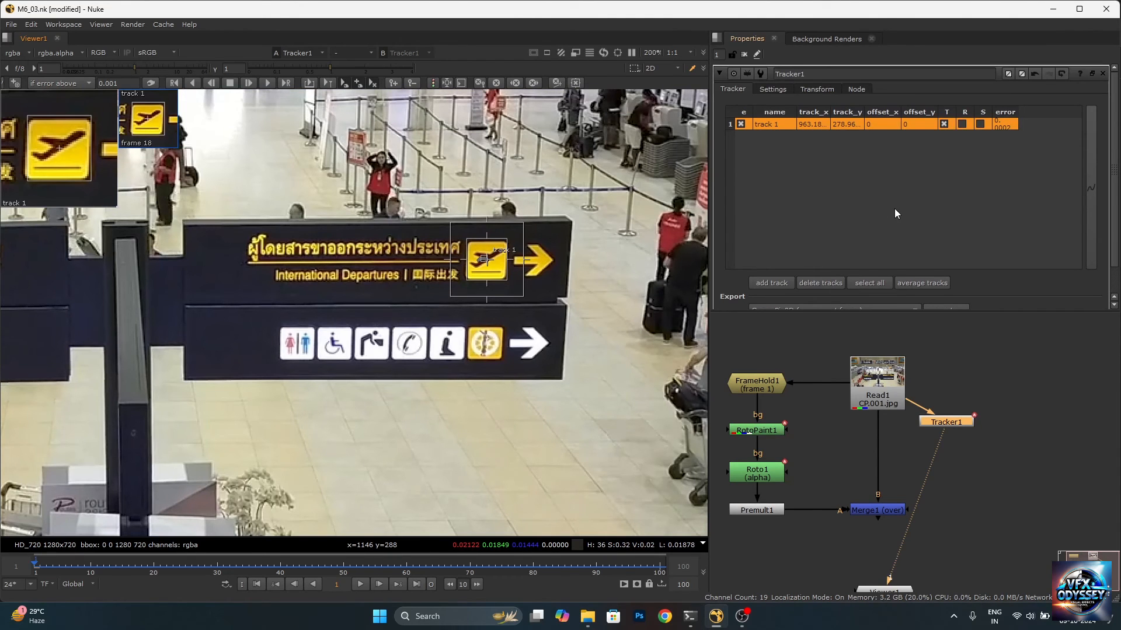
scroll(894, 213, down, 1)
click(883, 278)
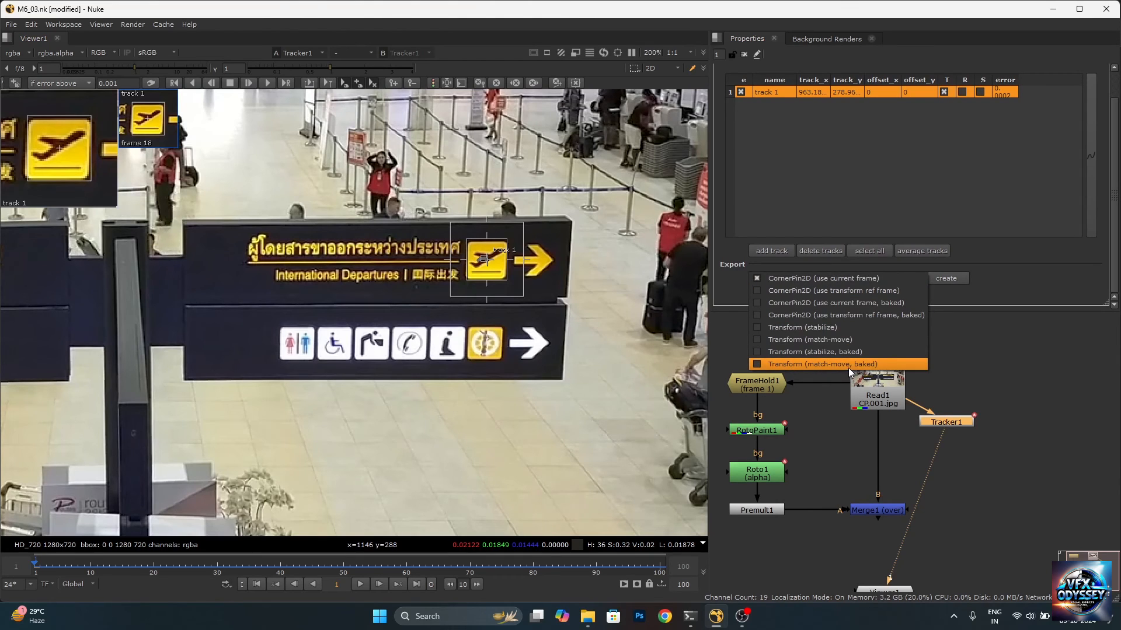
click(847, 367)
click(942, 281)
- Insert the exported match-move Transform between Premult1 and the A input of Merge1, lowering Merge1 to line up with it
scroll(992, 406, down, 3)
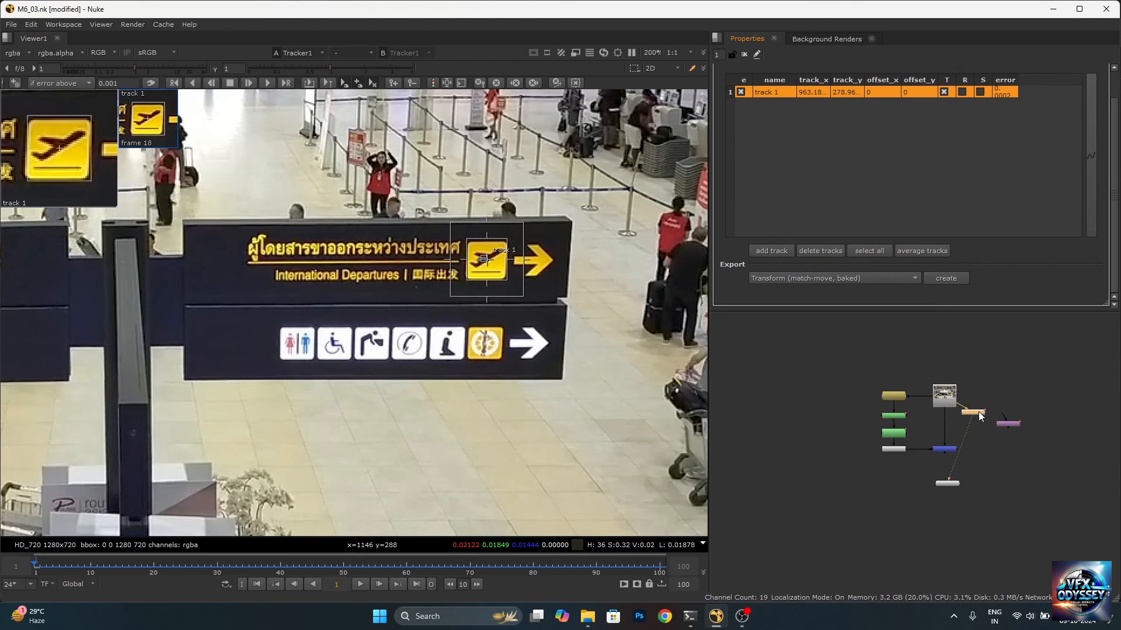
drag(953, 453, 953, 466)
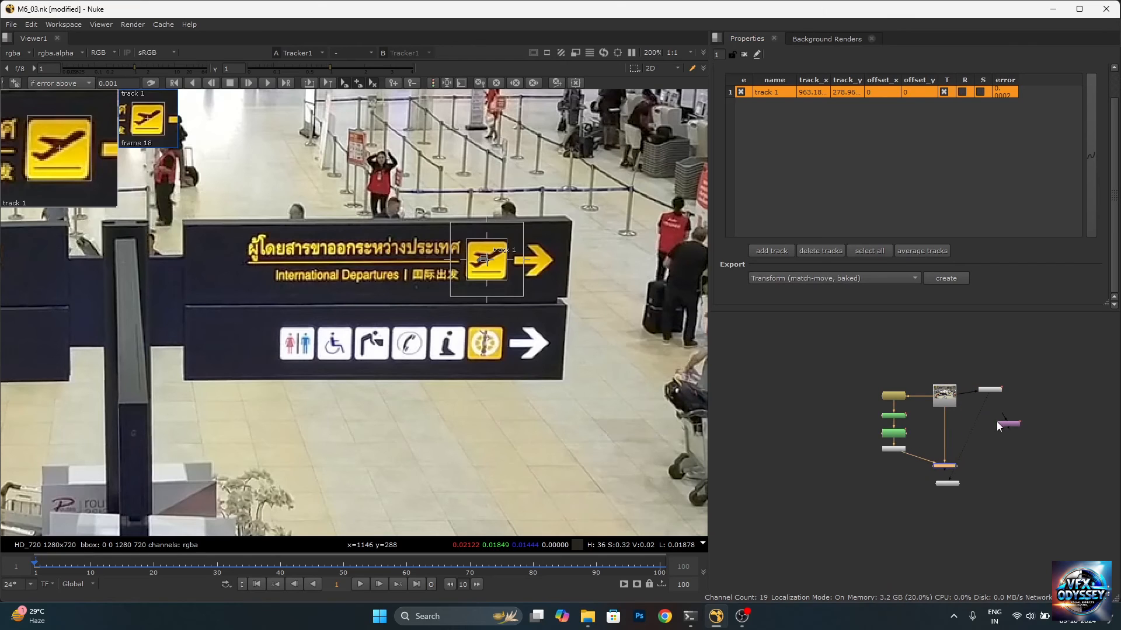
drag(1014, 424, 921, 455)
click(944, 466)
- Close the open node properties and view the Merge1 output with the whole frame fitted in the viewer
scroll(507, 324, down, 2)
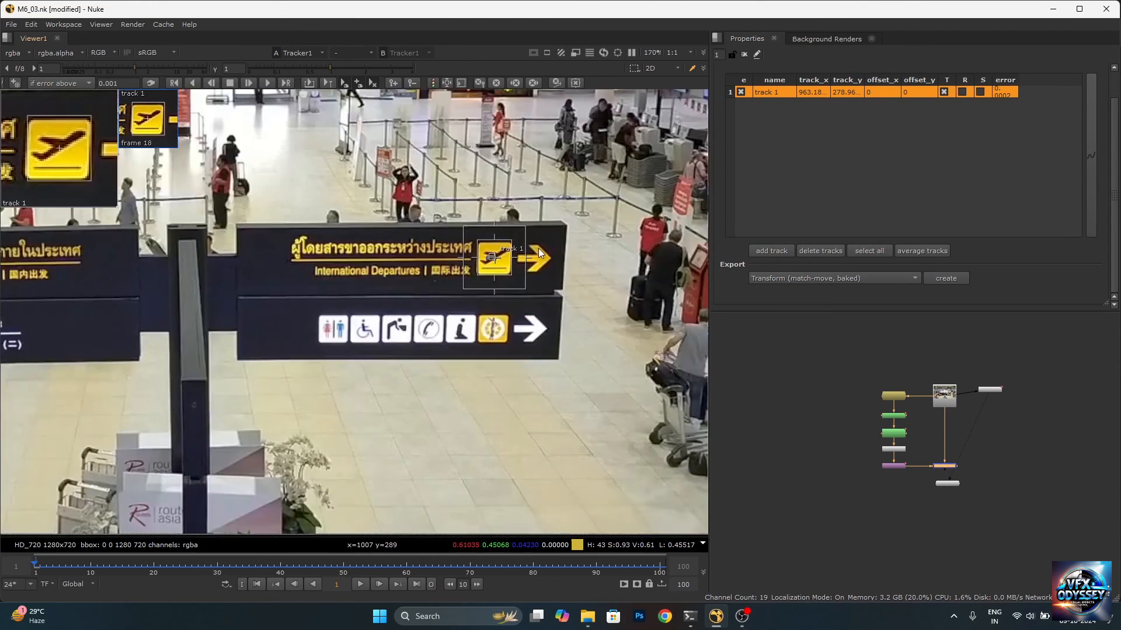
middle_drag(508, 324, 548, 265)
click(744, 55)
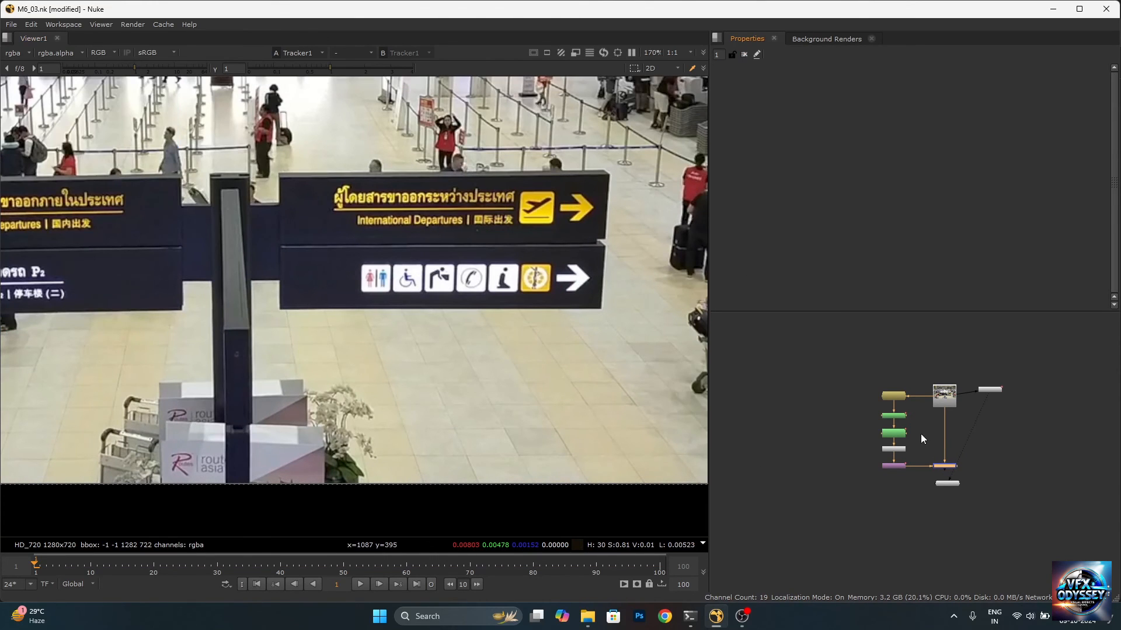
key(1)
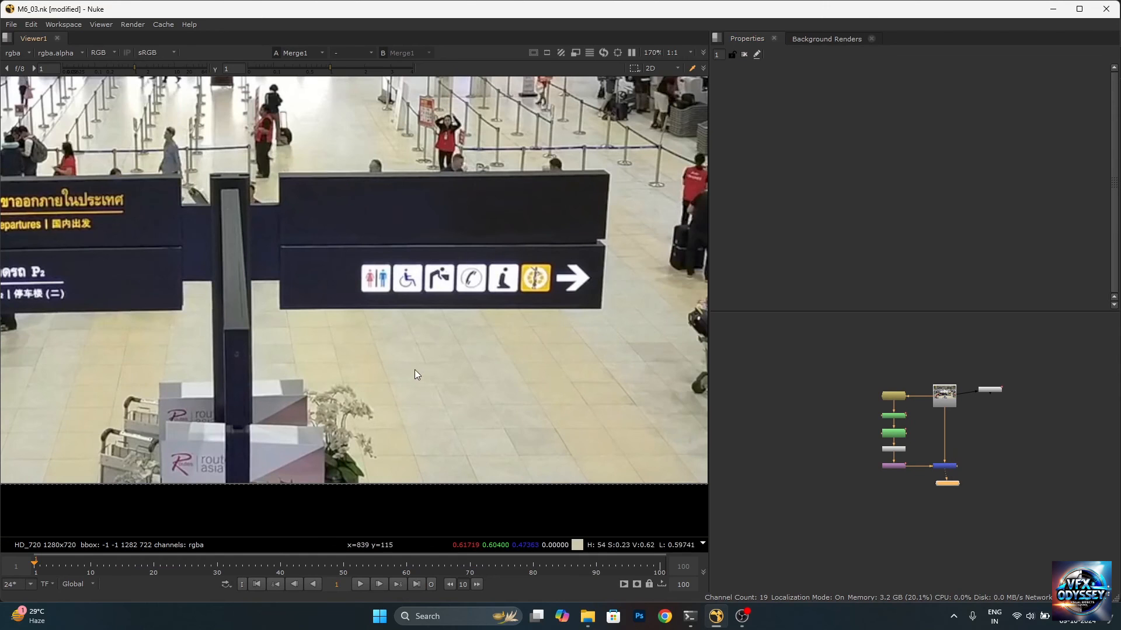
key(f)
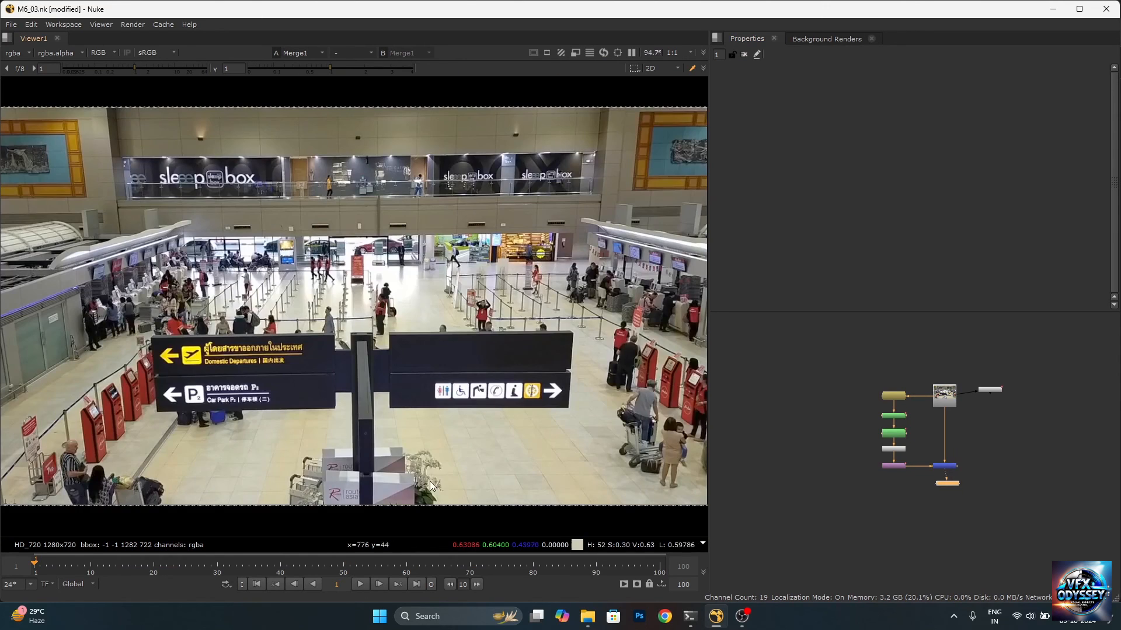
- Play the merged composite, examine how the patch's edges follow the moving sign, and return to frame 1
scroll(449, 476, up, 4)
scroll(457, 477, down, 2)
click(364, 584)
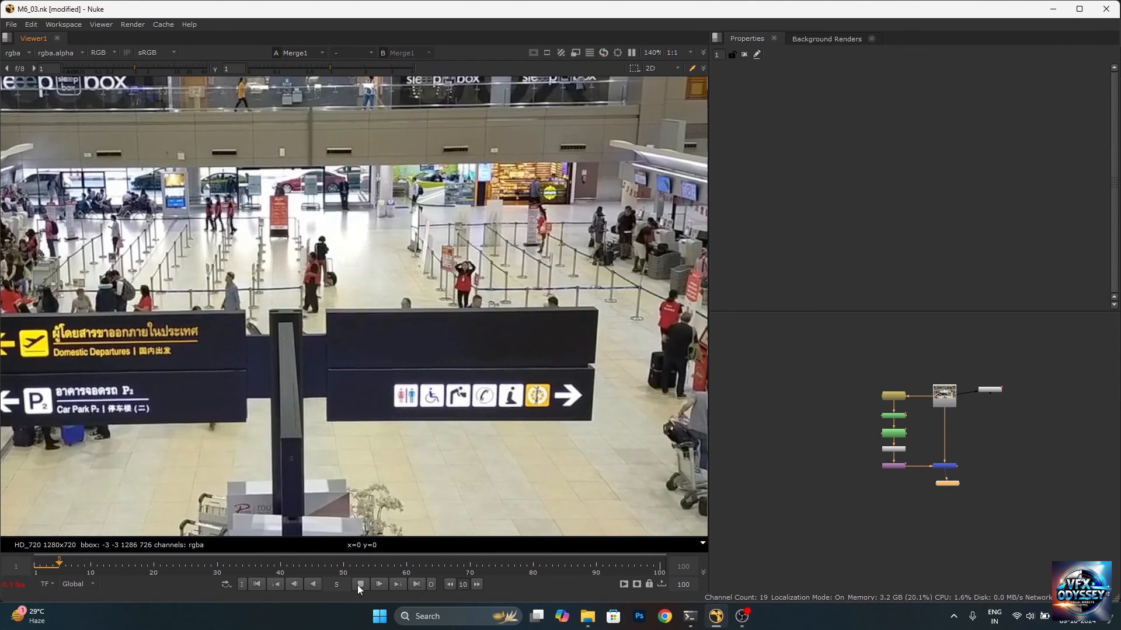
scroll(623, 333, up, 10)
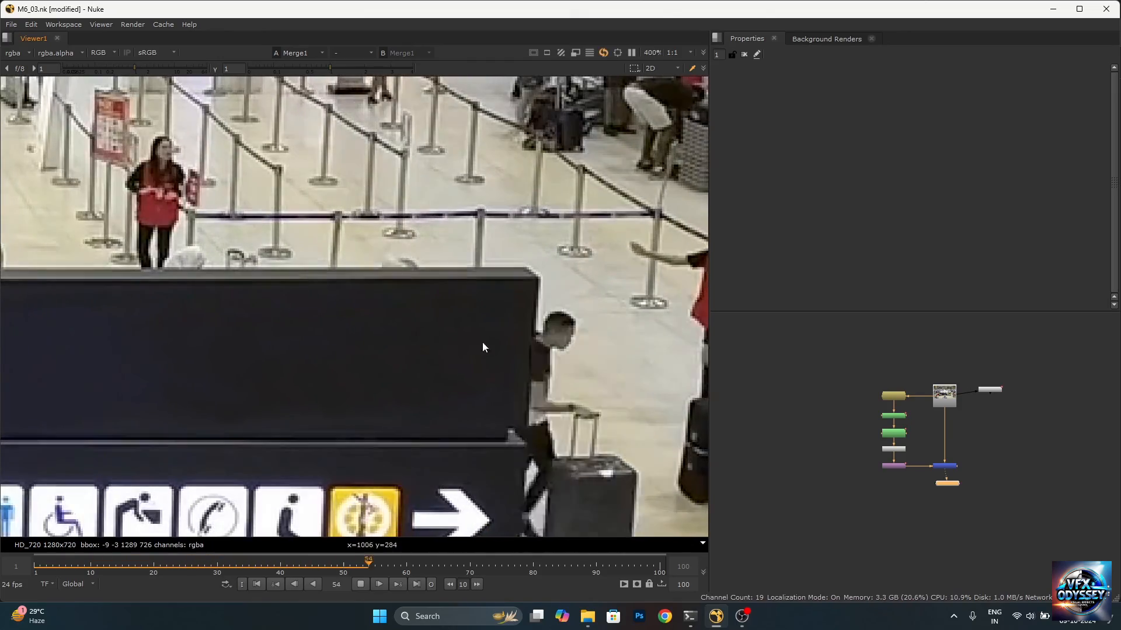
scroll(526, 294, down, 5)
scroll(523, 320, up, 5)
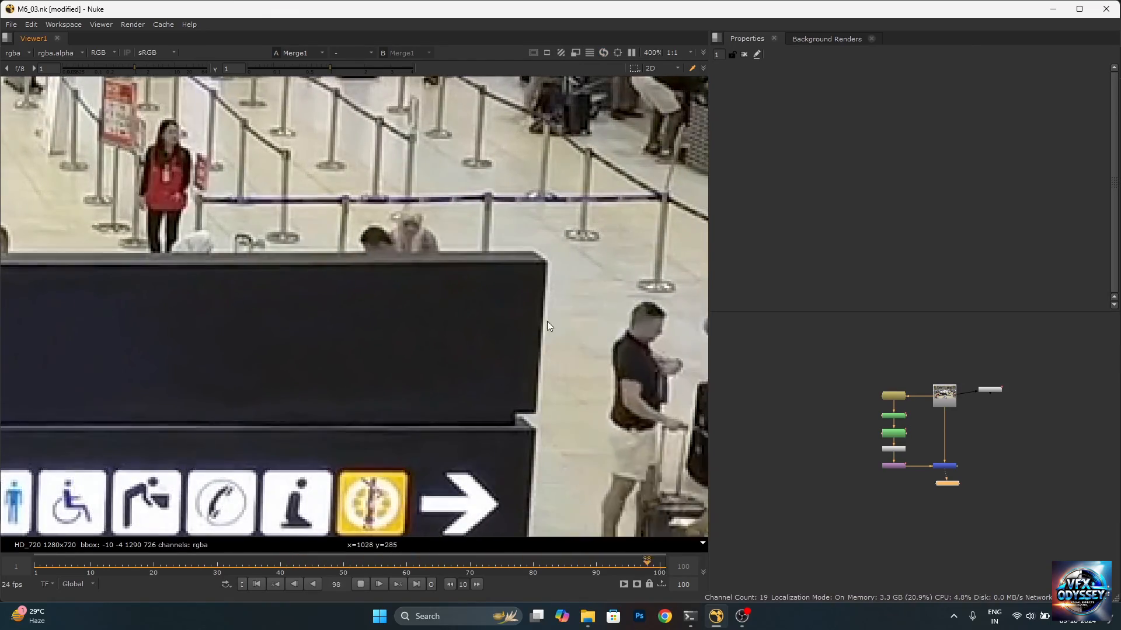
key(f)
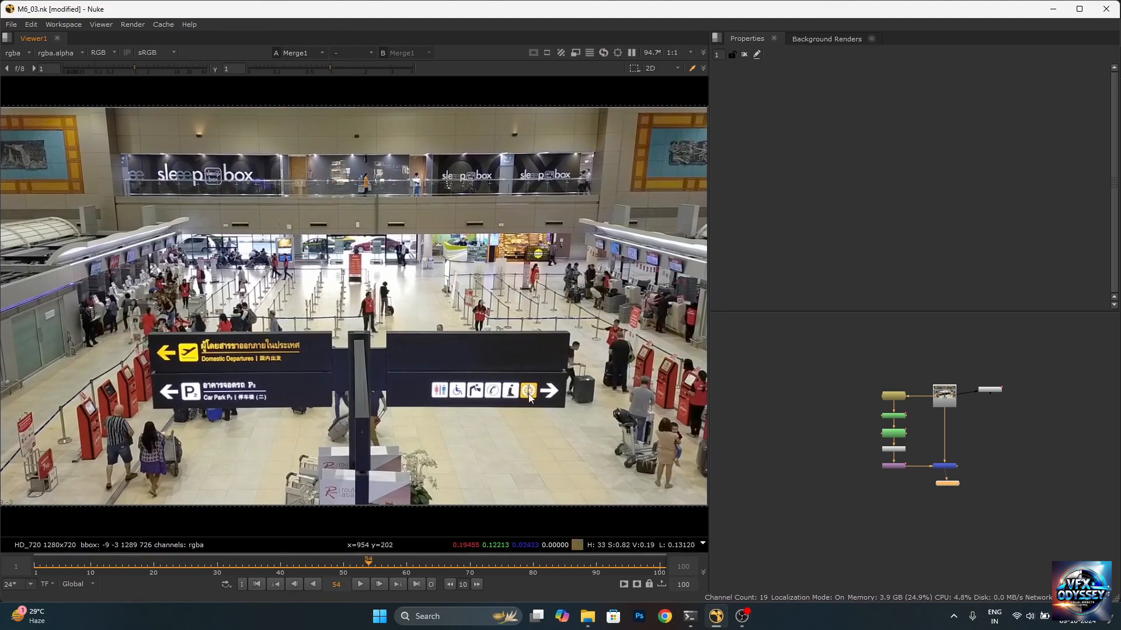
scroll(559, 378, up, 3)
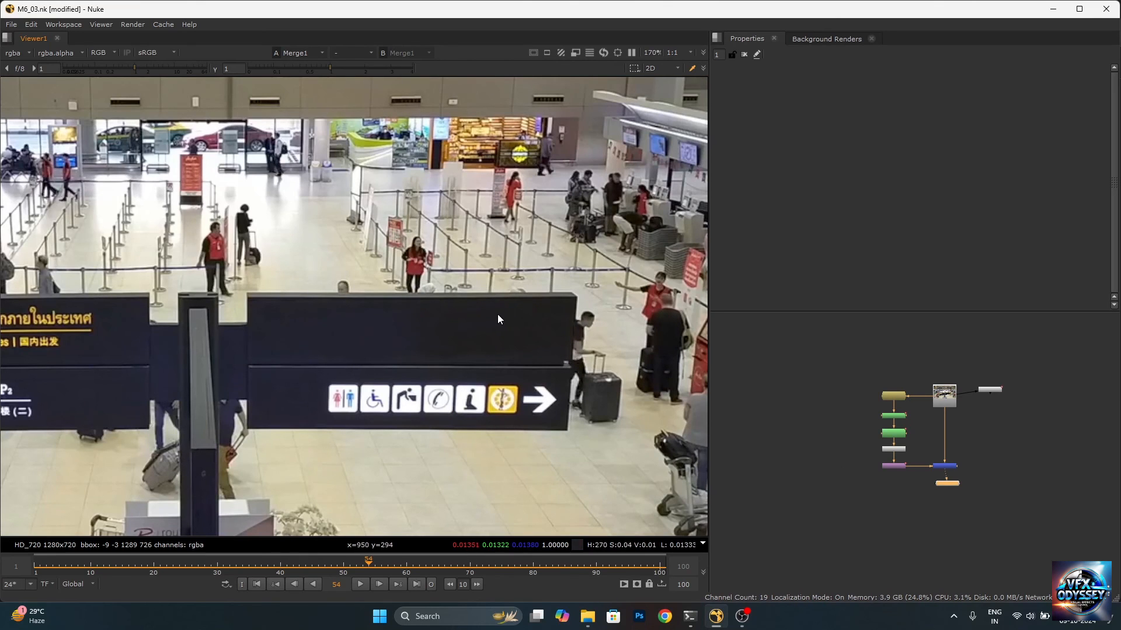
click(257, 584)
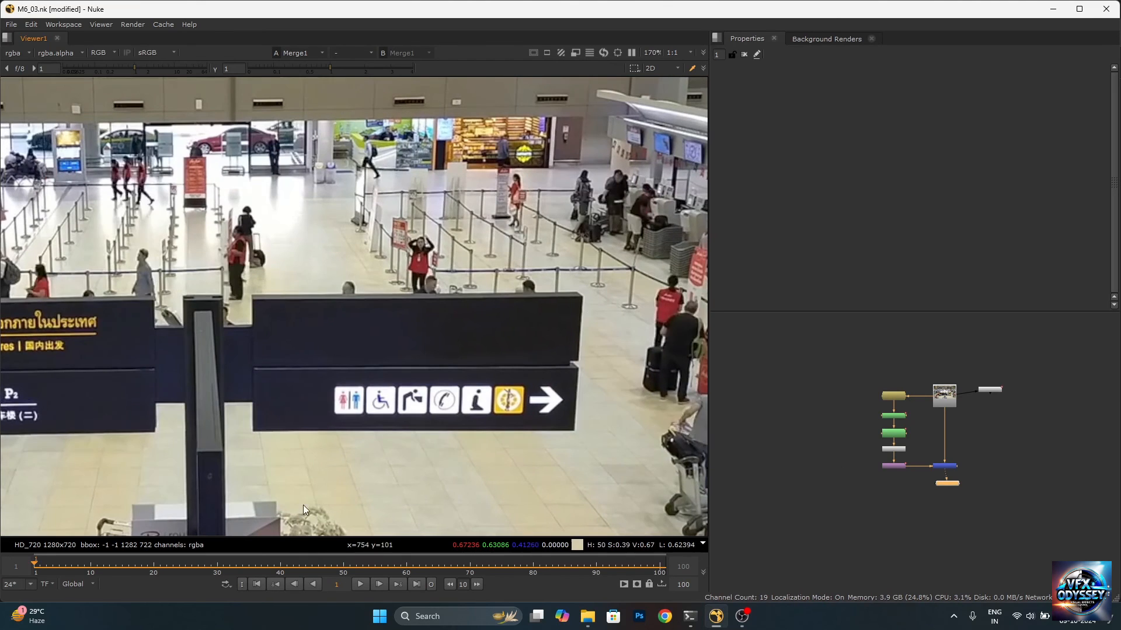
key(f)
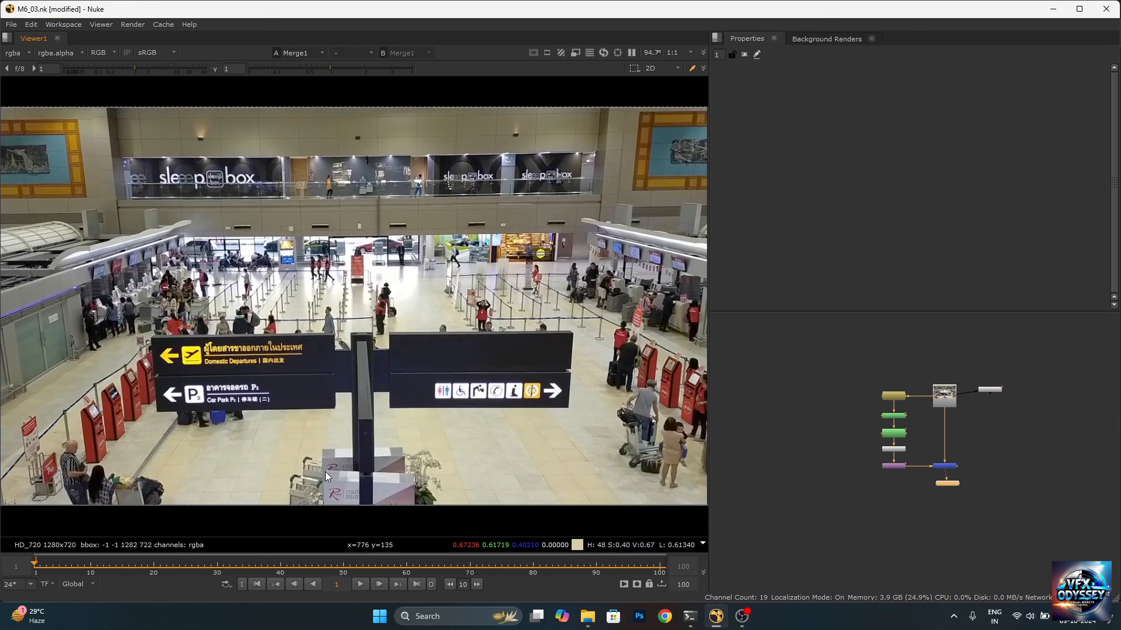